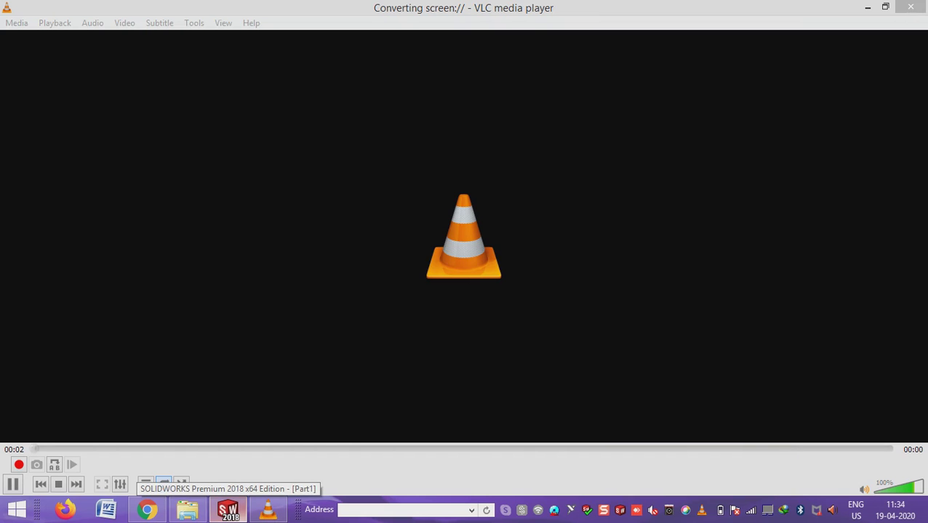
# Start a new sketch on the Front Plane of the part.
pyautogui.click(228, 510)
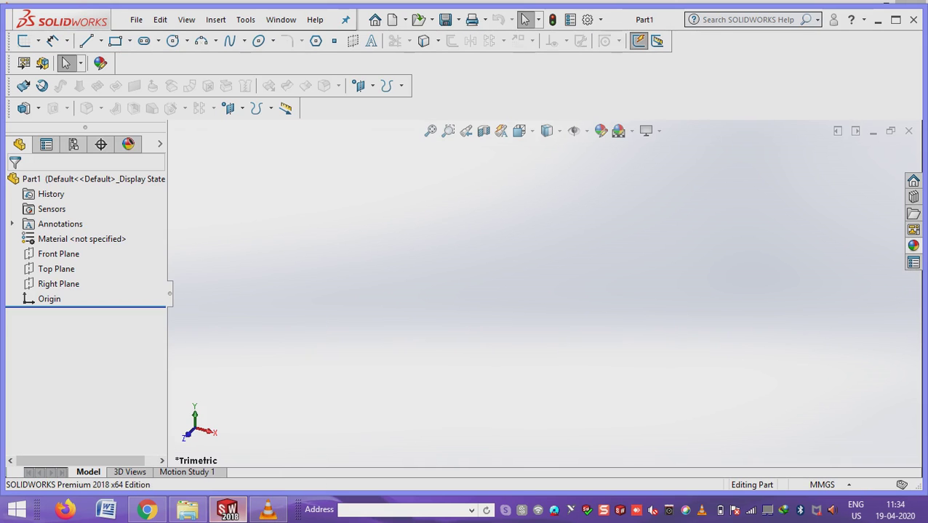
pyautogui.click(58, 254)
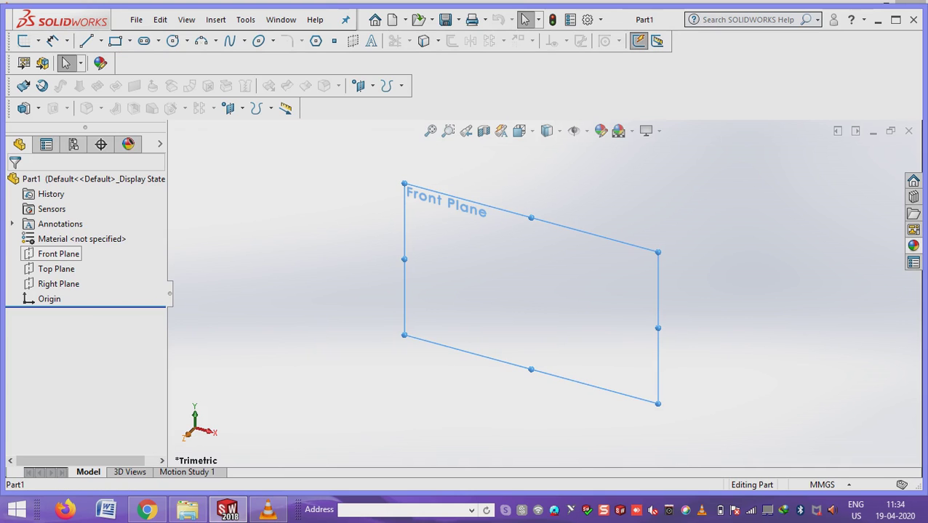
pyautogui.rightClick(58, 253)
pyautogui.click(68, 237)
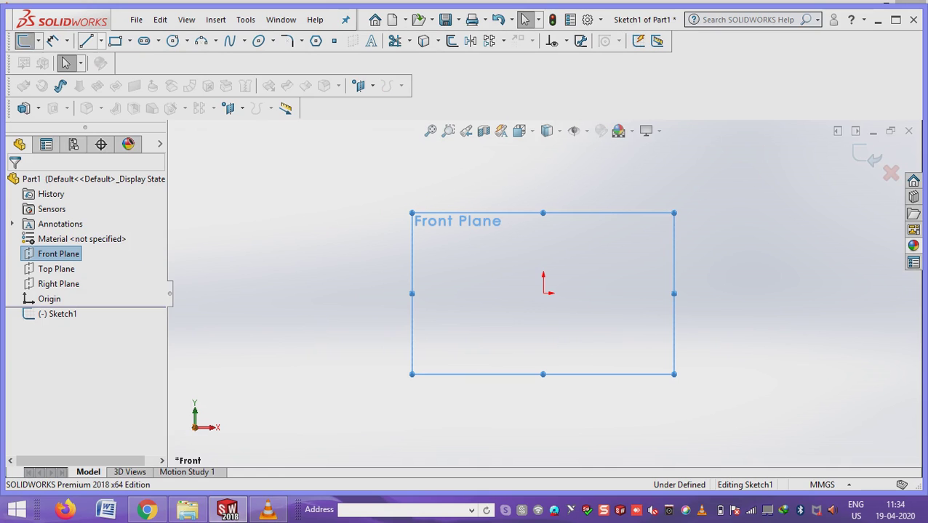
# Draw a vertical centerline through the origin.
pyautogui.click(100, 41)
pyautogui.click(120, 74)
pyautogui.click(542, 290)
pyautogui.click(543, 166)
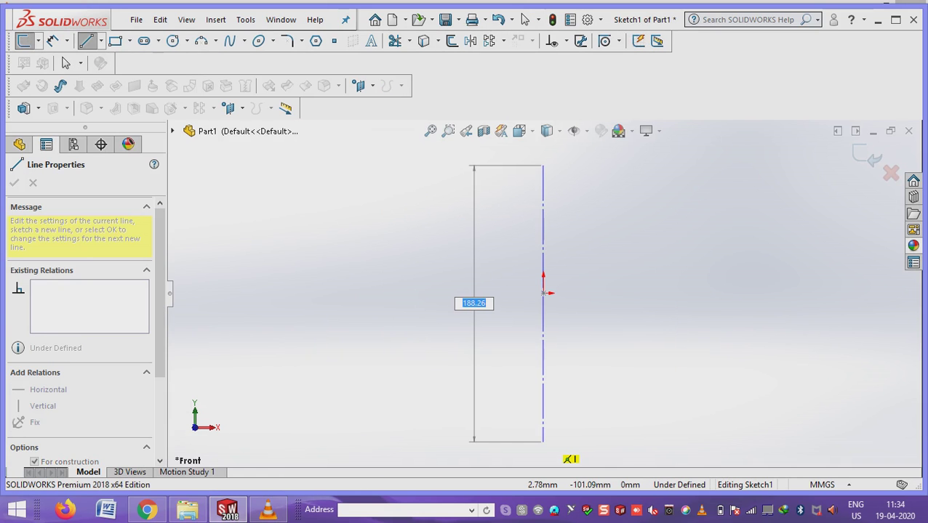
pyautogui.click(542, 442)
pyautogui.rightClick(545, 294)
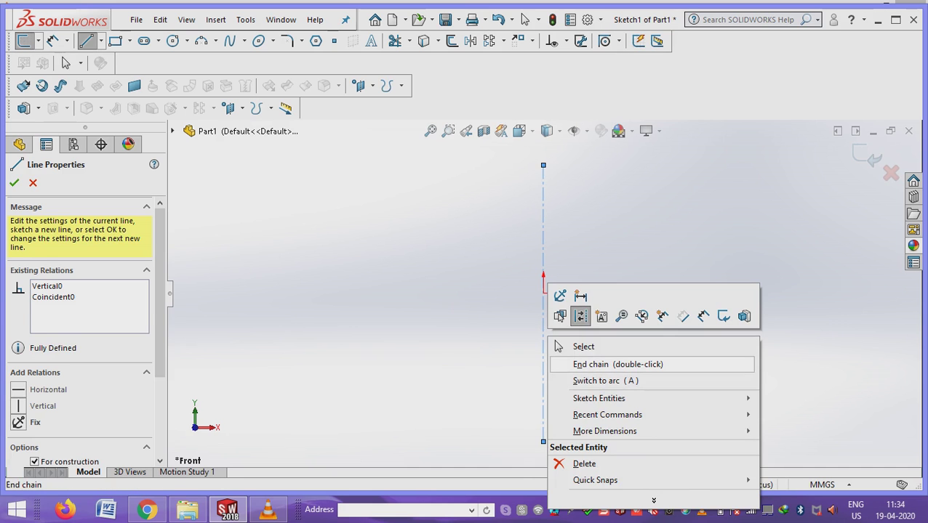
pyautogui.click(618, 365)
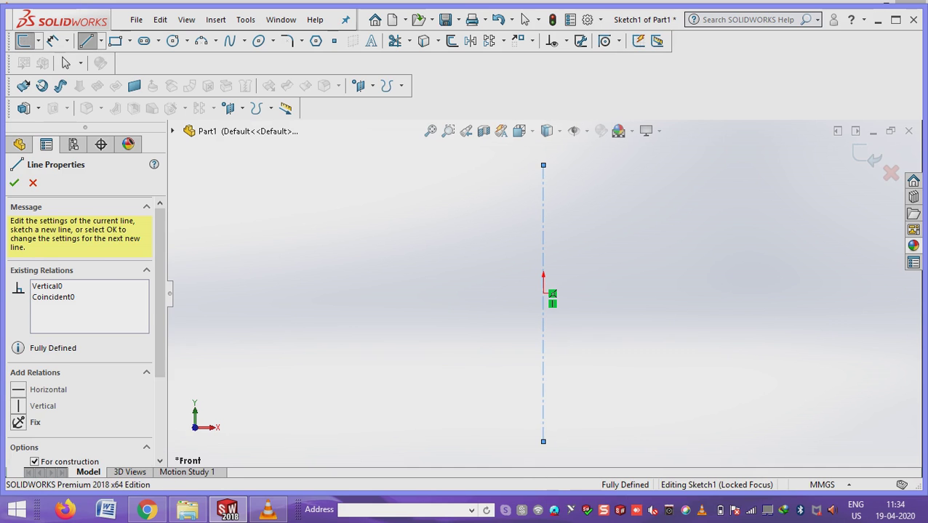
# Draw a horizontal centerline through the origin, discarding the stray extra line.
pyautogui.click(543, 294)
pyautogui.click(743, 293)
pyautogui.click(736, 334)
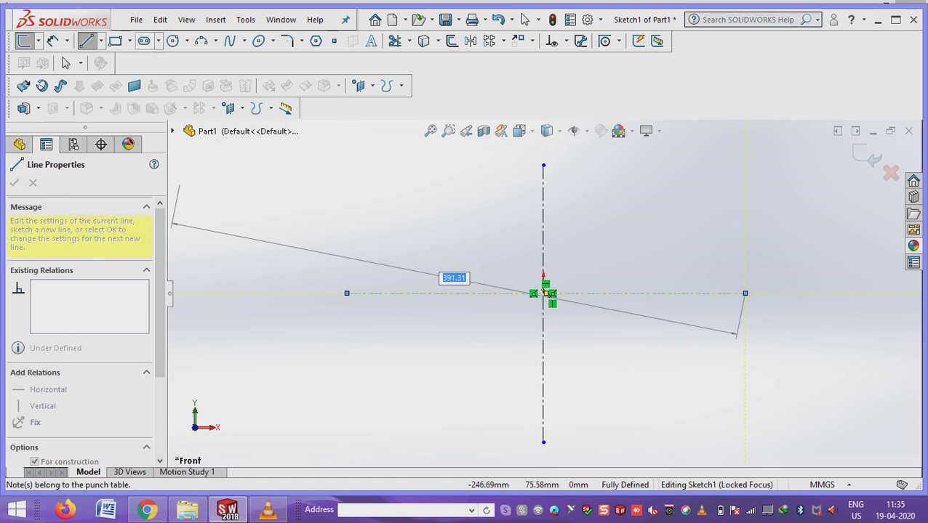
pyautogui.press('Escape')
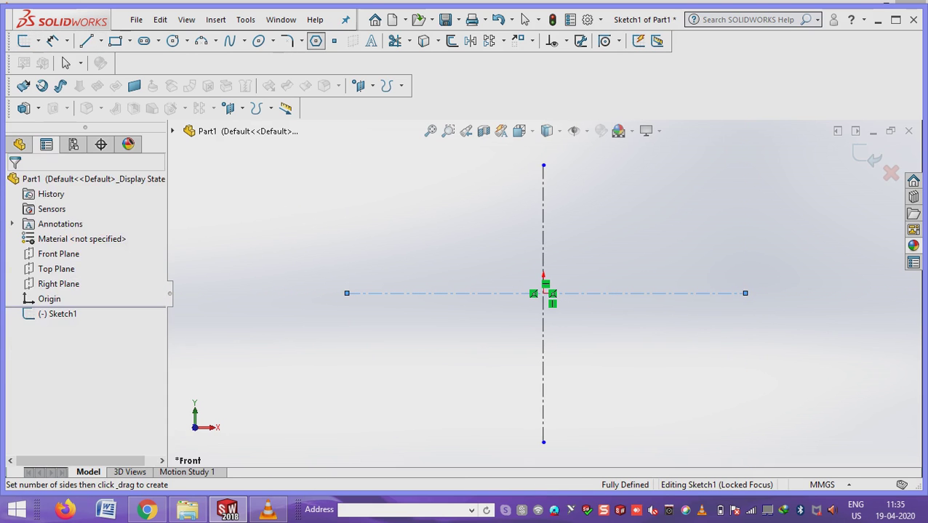
# Draw a six-sided polygon centred on the origin.
pyautogui.click(315, 41)
pyautogui.moveTo(543, 293); pyautogui.dragTo(567, 321)
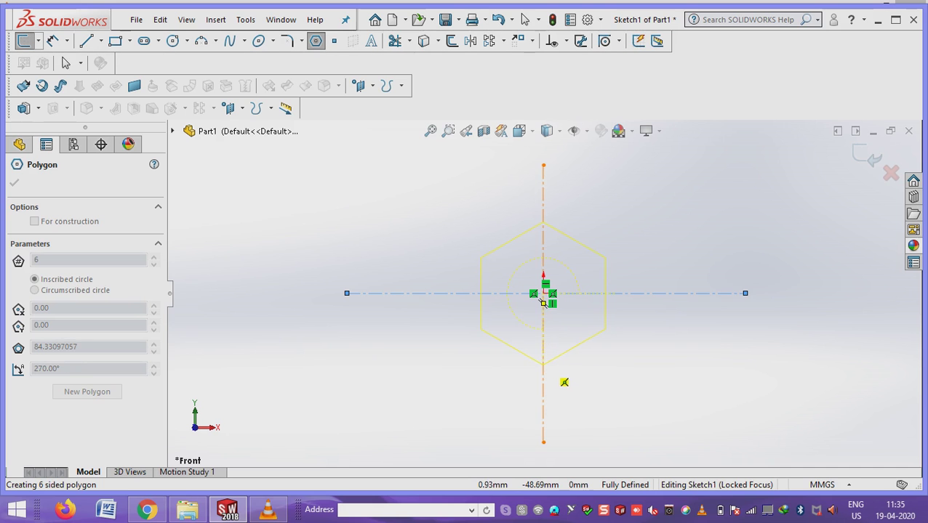
pyautogui.click(543, 364)
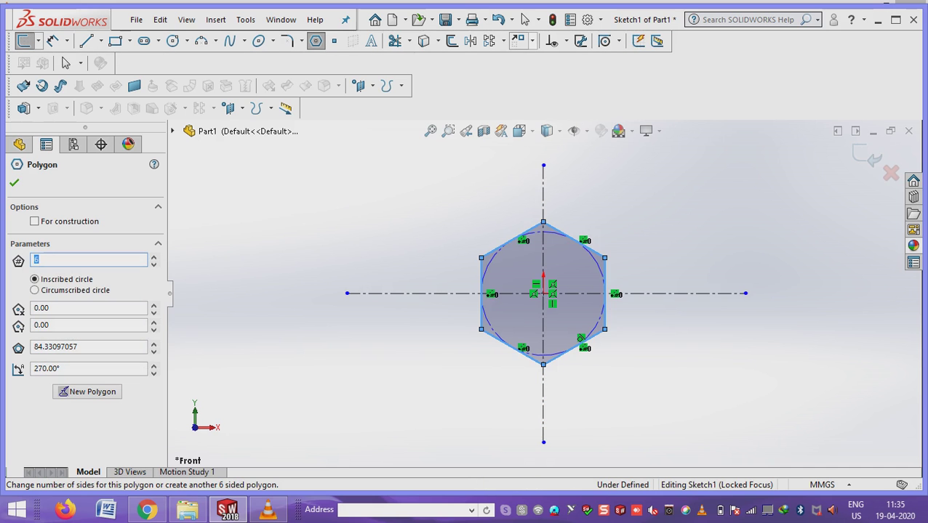
# Check relations between the hexagon's upper-left and upper-right vertices in Add Relations.
pyautogui.click(566, 41)
pyautogui.click(582, 75)
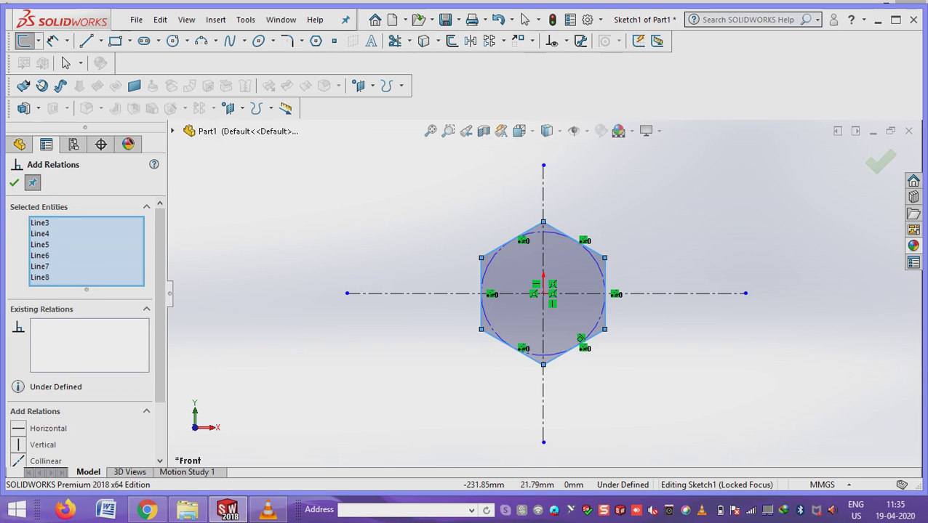
pyautogui.rightClick(129, 256)
pyautogui.click(171, 267)
pyautogui.click(480, 258)
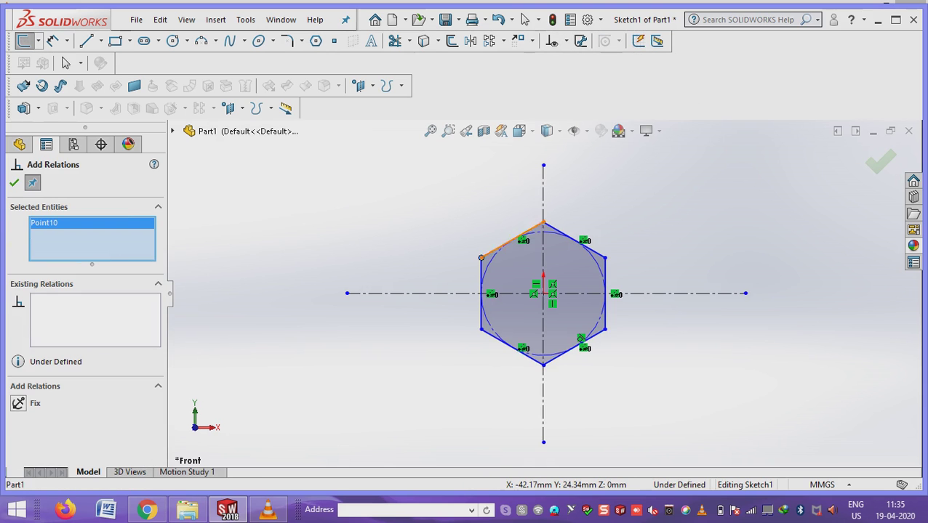
pyautogui.click(604, 257)
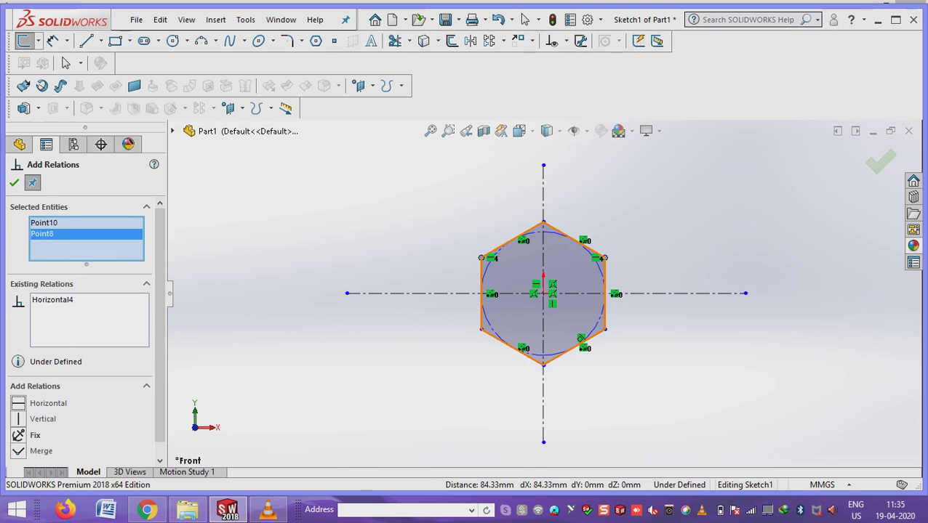
pyautogui.press('Escape')
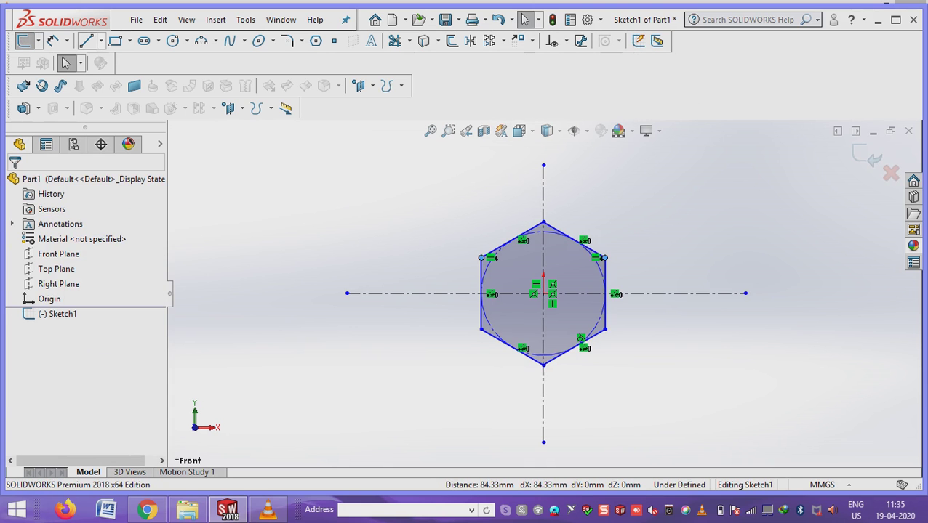
# Dimension the distance between the hexagon's two lower vertices to 30 mm.
pyautogui.click(53, 41)
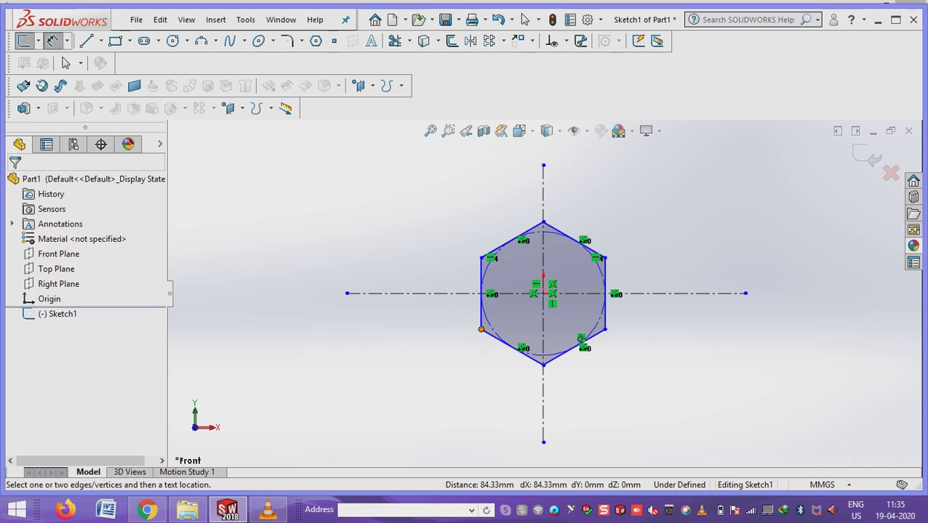
pyautogui.click(480, 329)
pyautogui.click(604, 330)
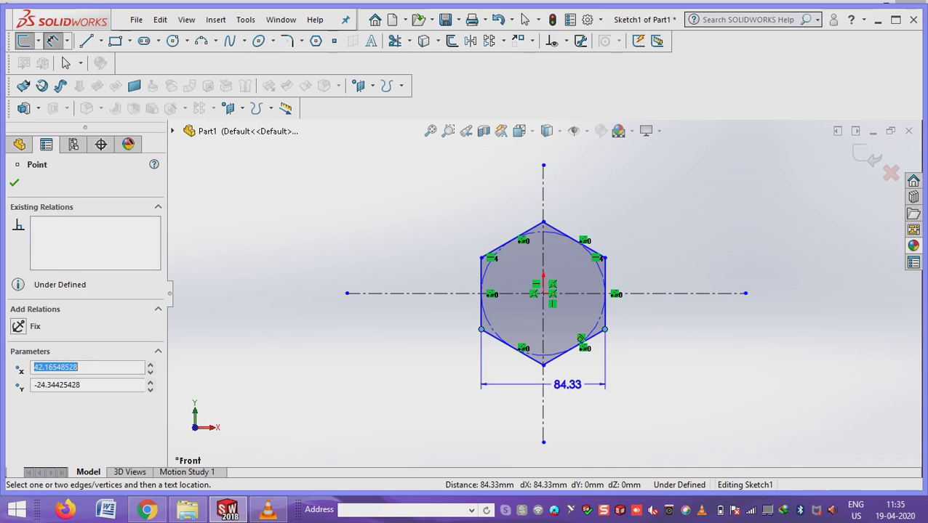
pyautogui.click(567, 384)
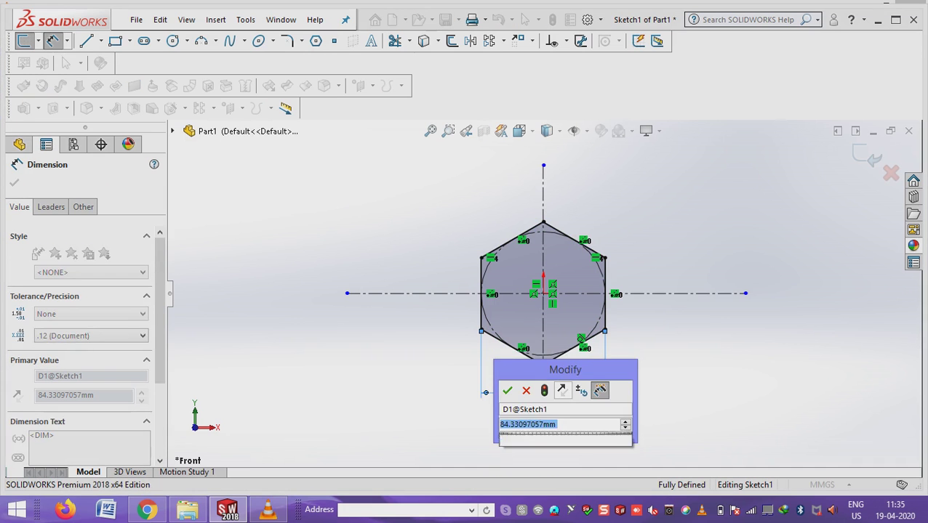
pyautogui.write('30')
pyautogui.press('Return')
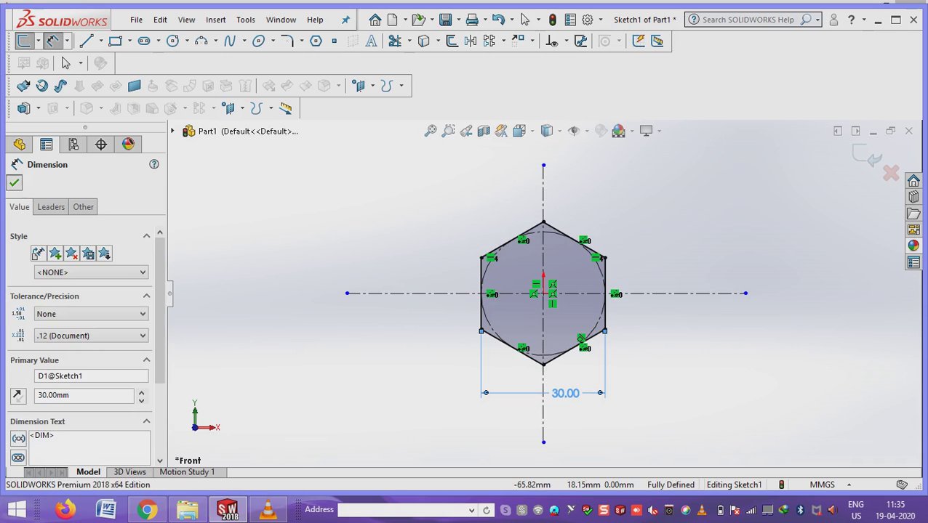
pyautogui.click(13, 183)
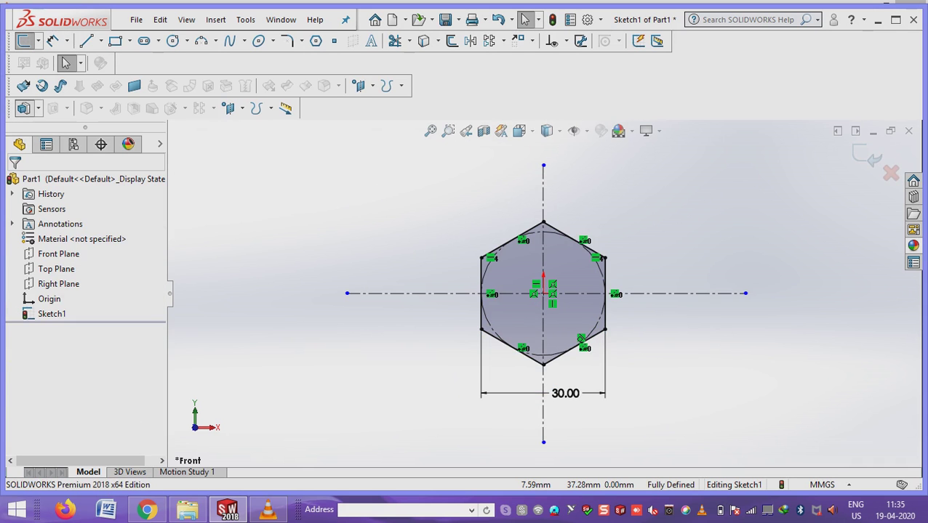
# Extrude the hexagon sketch 15 mm Blind into a solid prism.
pyautogui.click(22, 86)
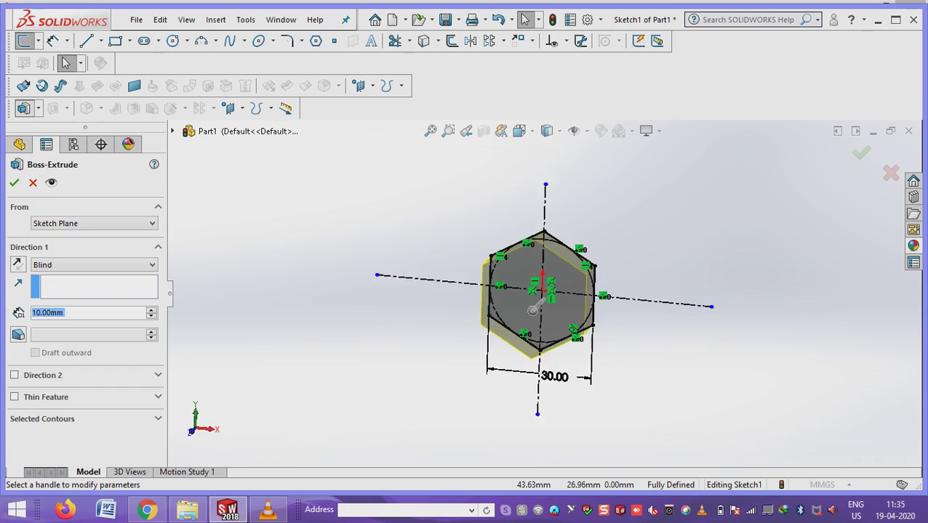
pyautogui.write('15')
pyautogui.press('Return')
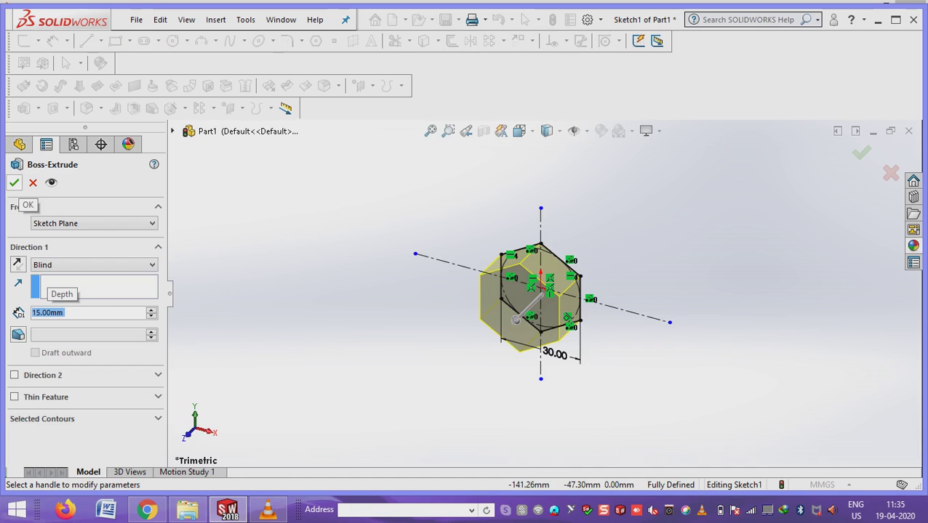
pyautogui.click(14, 183)
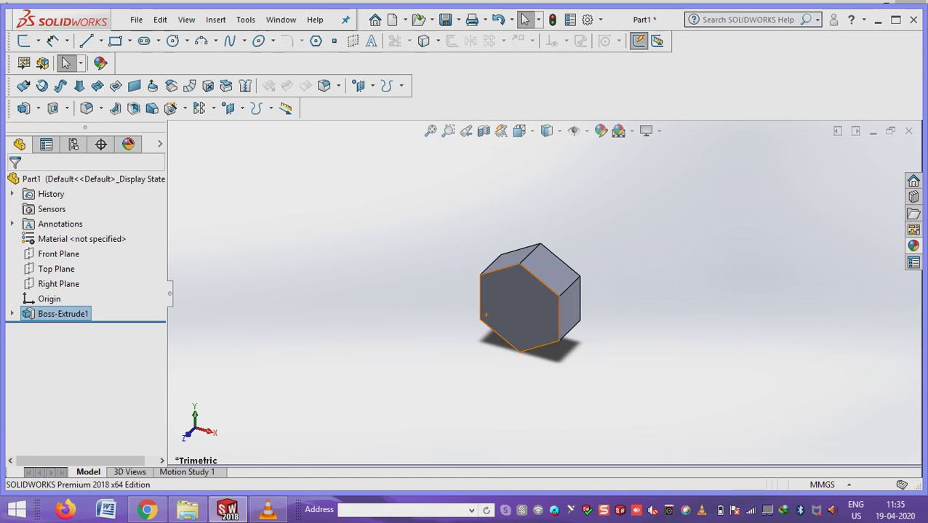
# Sketch a circle centred on the prism's front face and exit the sketch.
pyautogui.rightClick(536, 302)
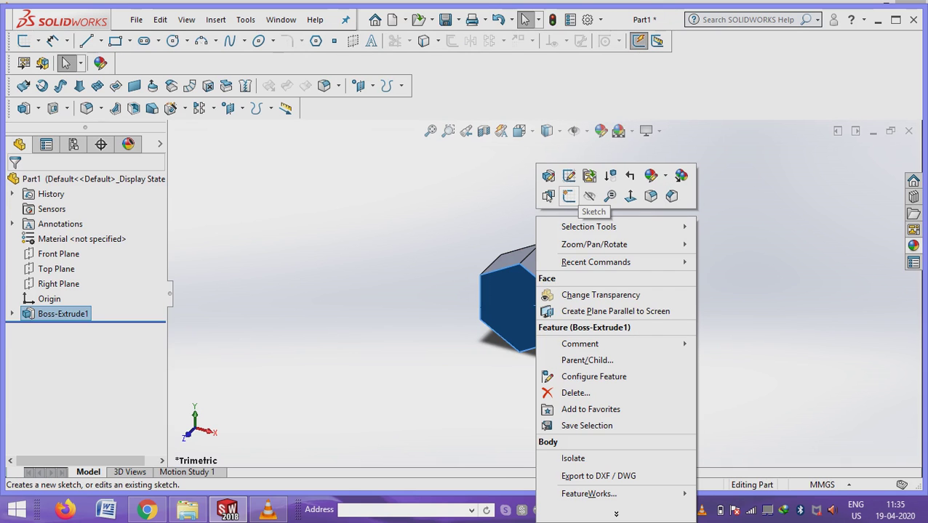
pyautogui.click(568, 195)
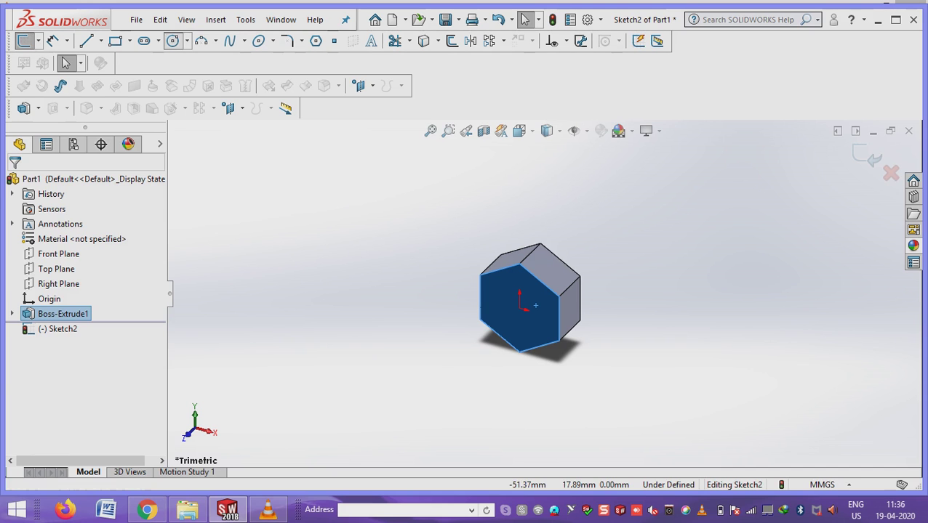
pyautogui.click(173, 40)
pyautogui.click(519, 307)
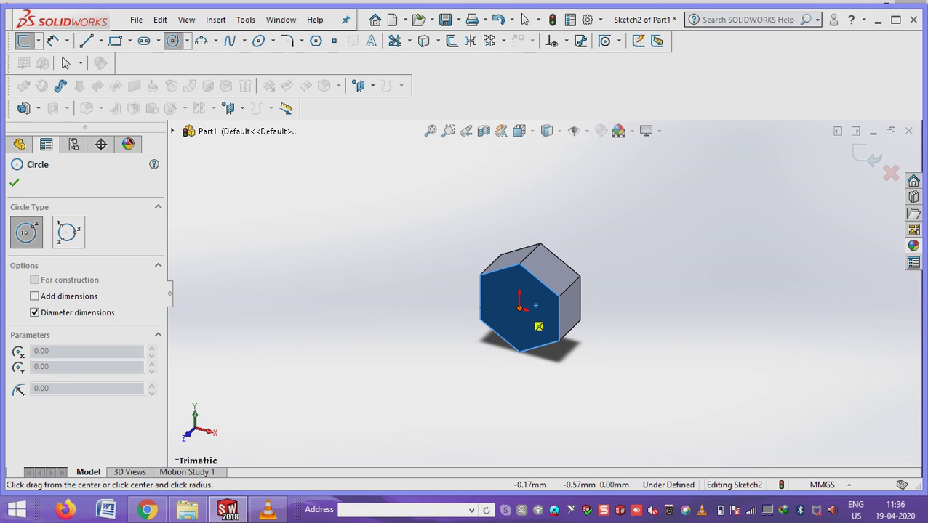
pyautogui.click(563, 300)
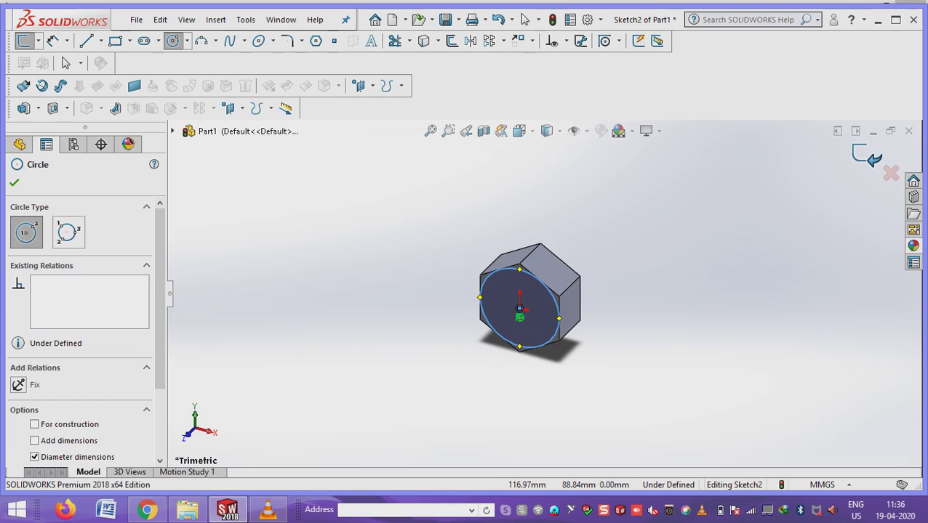
pyautogui.press('Escape')
pyautogui.hotkey('ctrl', 'b')
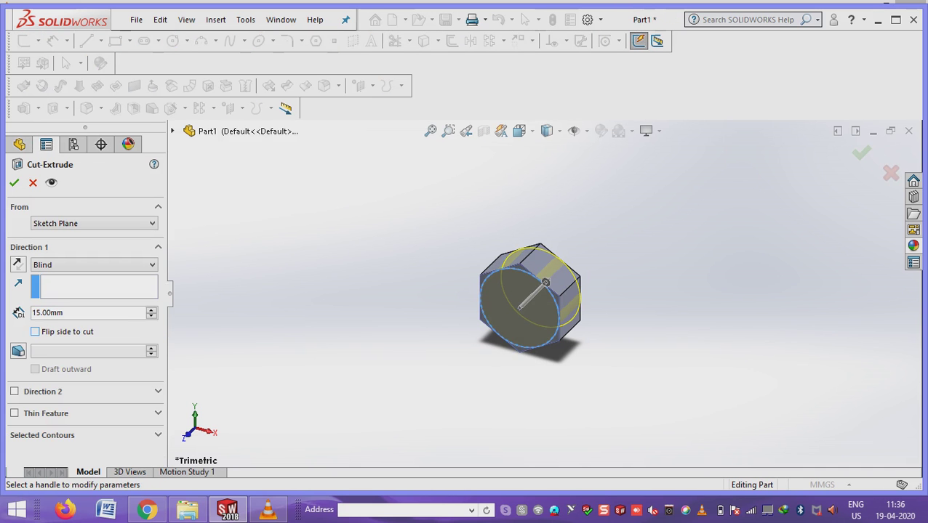
# Give the flipped-side cut a 60° draft to chamfer the hexagon's front corners.
pyautogui.click(18, 351)
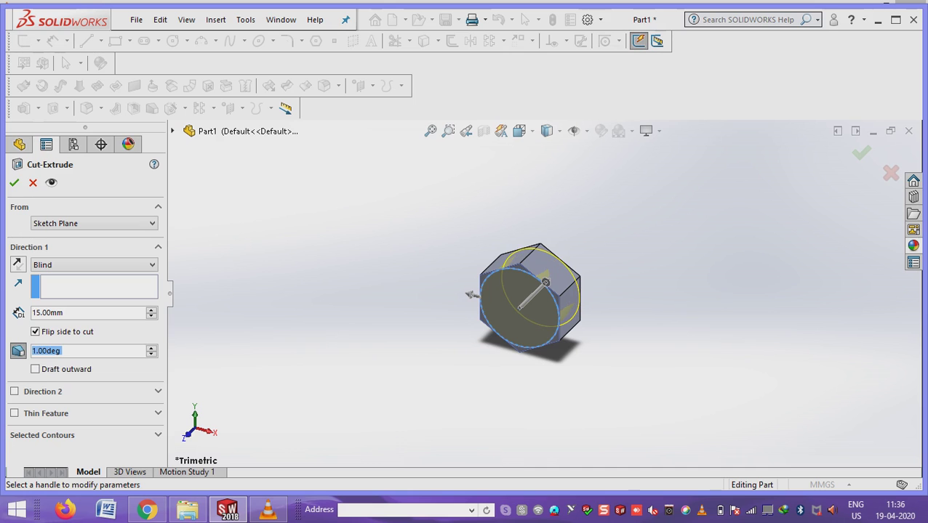
pyautogui.write('60')
pyautogui.press('Return')
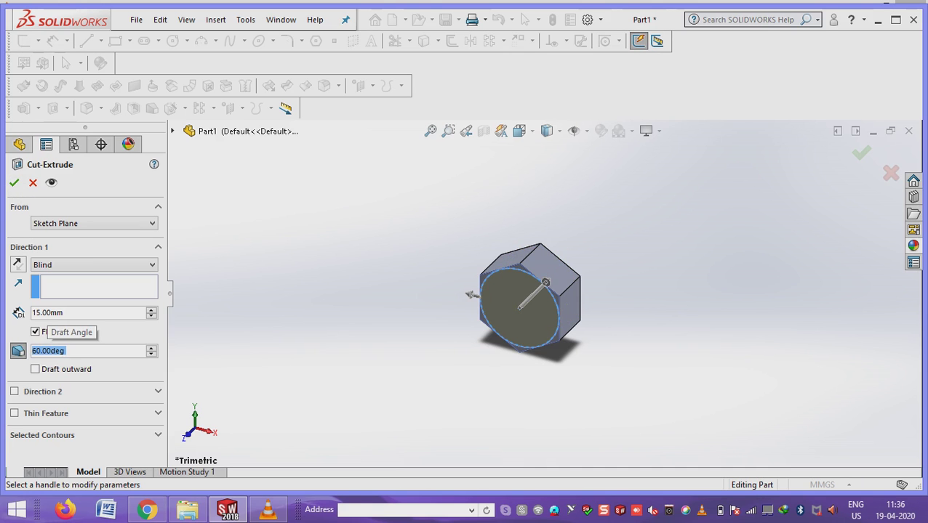
pyautogui.click(14, 183)
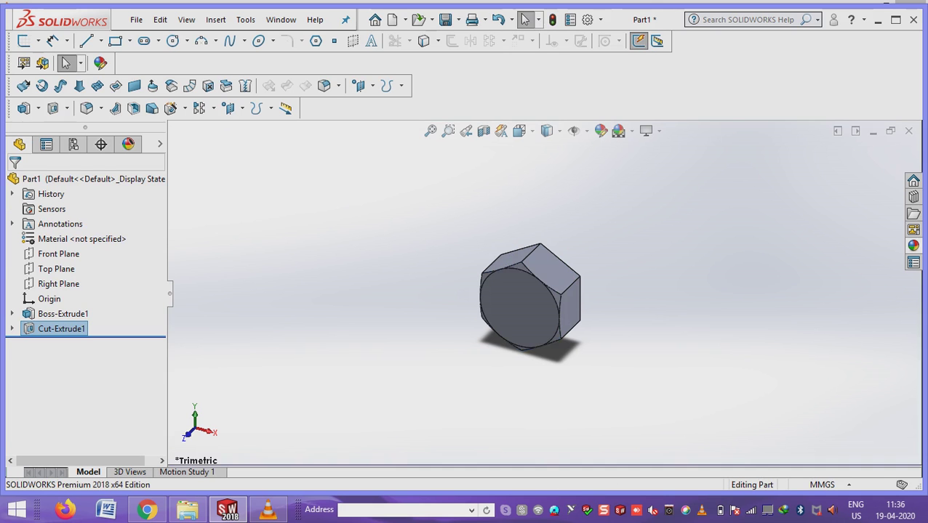
# Turn the model and sketch a circle centred at the origin on the hex face.
pyautogui.moveTo(531, 306); pyautogui.dragTo(547, 313, button='middle')
pyautogui.scroll(-5, 546, 312)
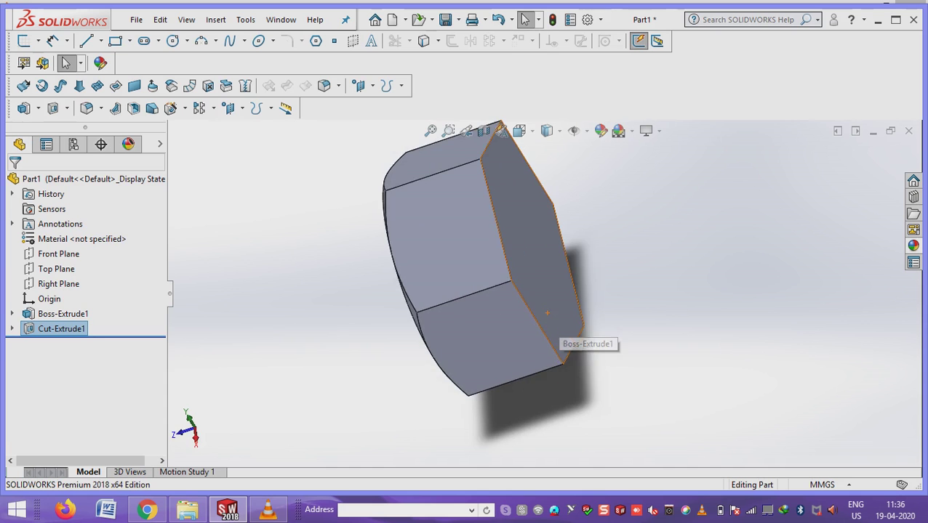
pyautogui.moveTo(547, 312)
pyautogui.mouseDown(button='middle')
pyautogui.moveTo(558, 317)
pyautogui.moveTo(544, 240)
pyautogui.mouseUp(button='middle')
pyautogui.rightClick(542, 218)
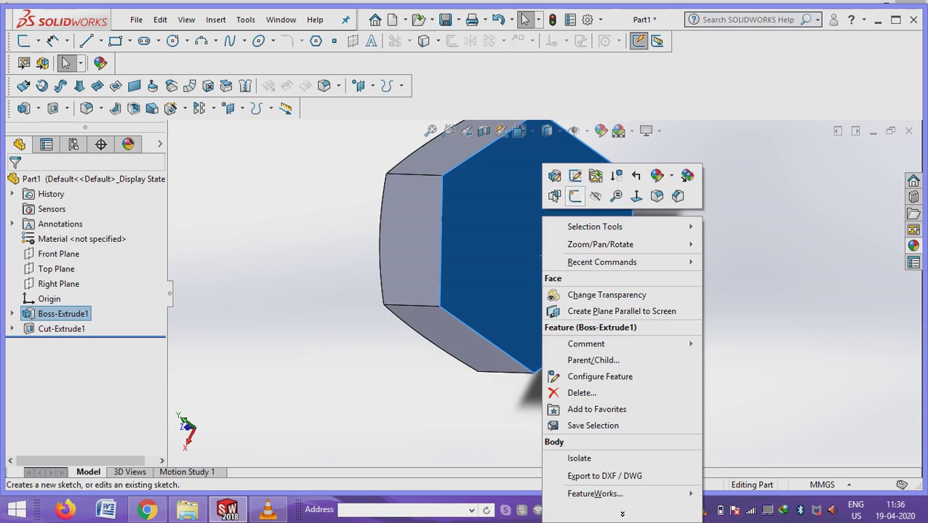
pyautogui.click(574, 196)
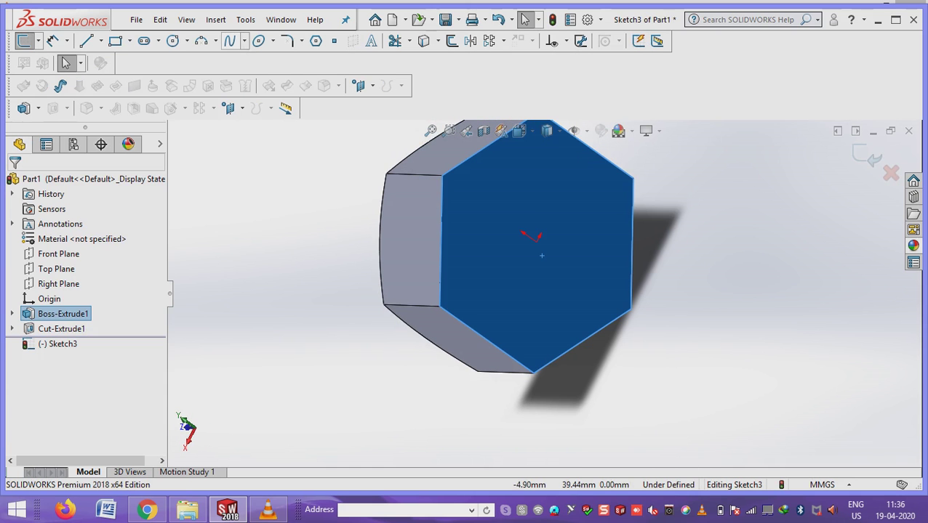
pyautogui.click(172, 40)
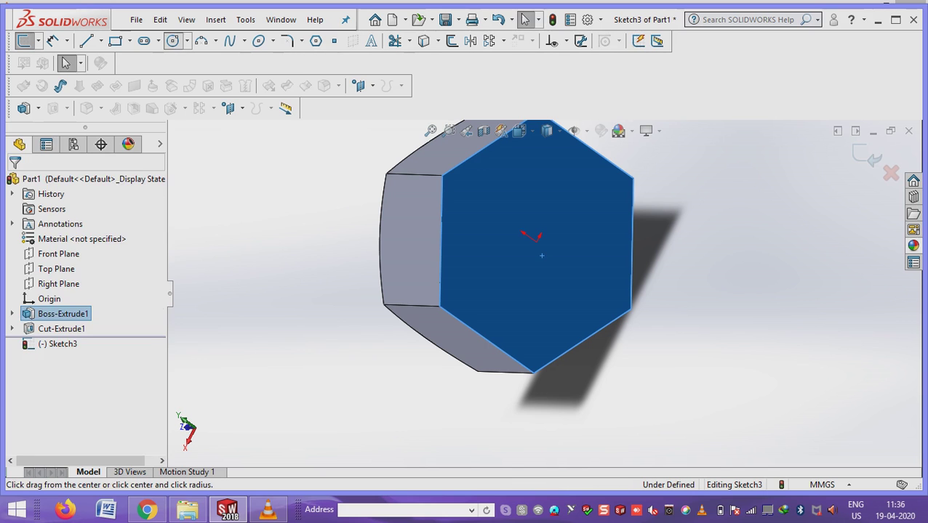
pyautogui.click(537, 243)
pyautogui.click(572, 267)
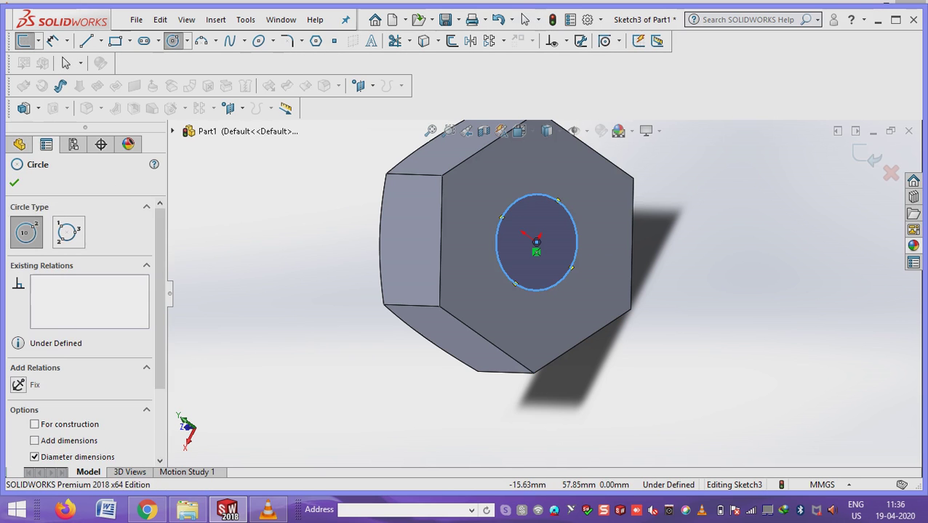
# Dimension the circle's diameter to 15 mm.
pyautogui.click(52, 41)
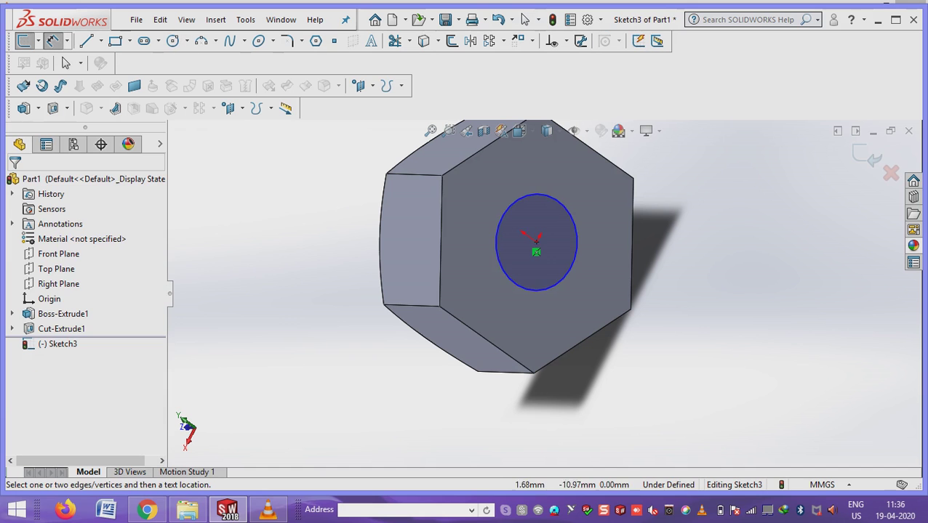
pyautogui.click(575, 255)
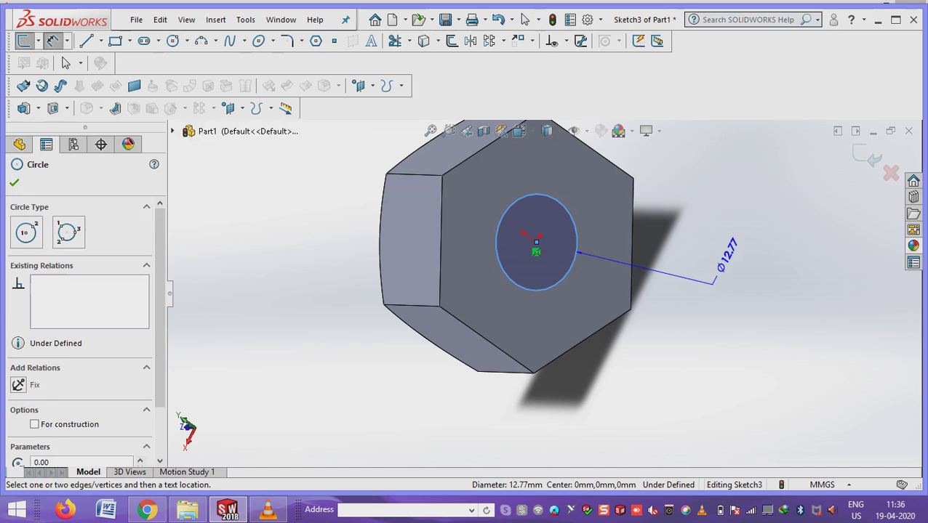
pyautogui.click(683, 276)
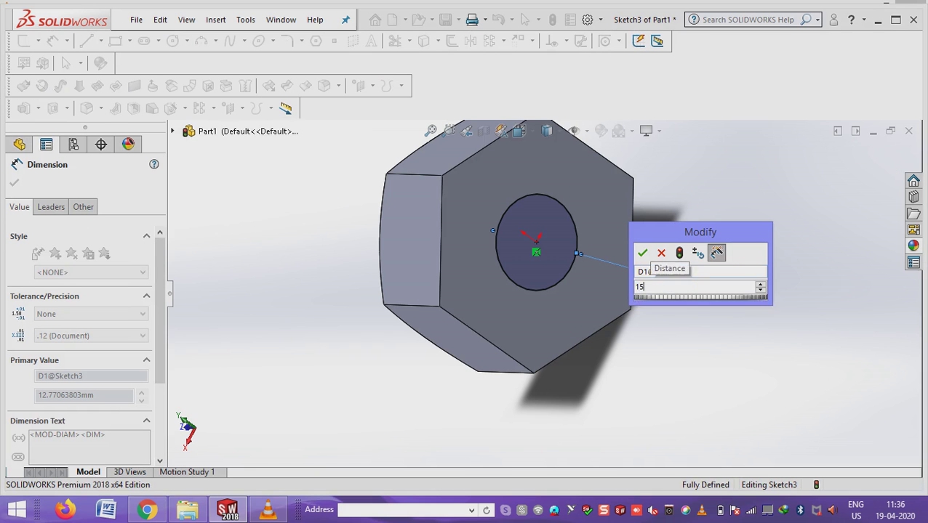
pyautogui.press('Return')
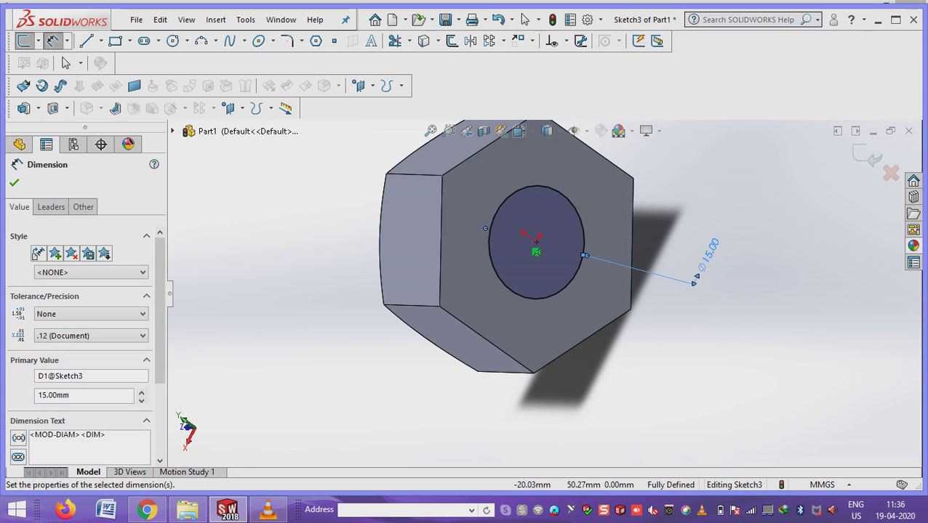
pyautogui.press('Escape')
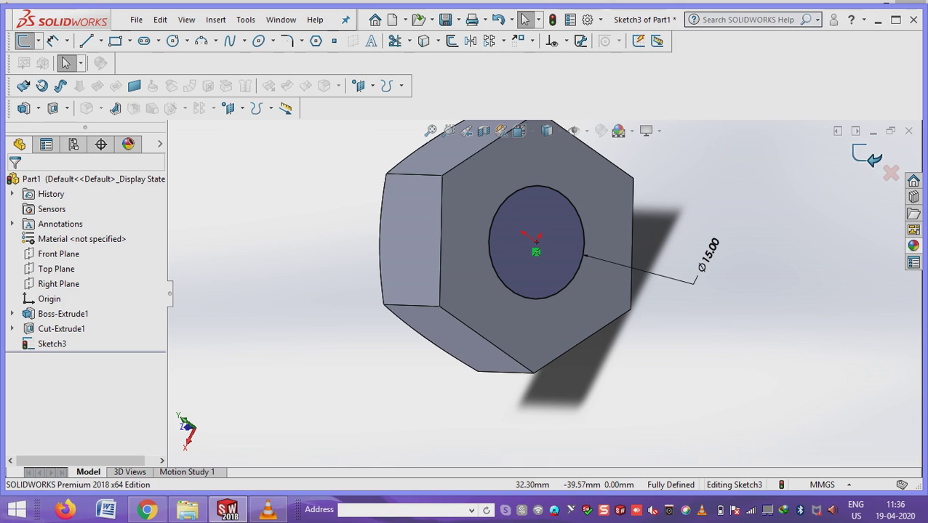
# Extrude the 15 mm circle 80 mm Blind into the bolt shank.
pyautogui.hotkey('ctrl', 'b')
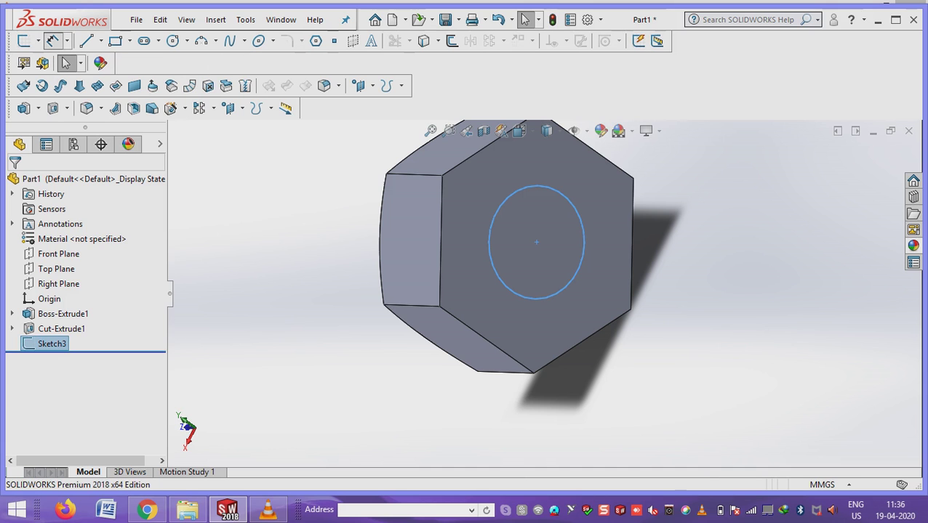
pyautogui.click(52, 40)
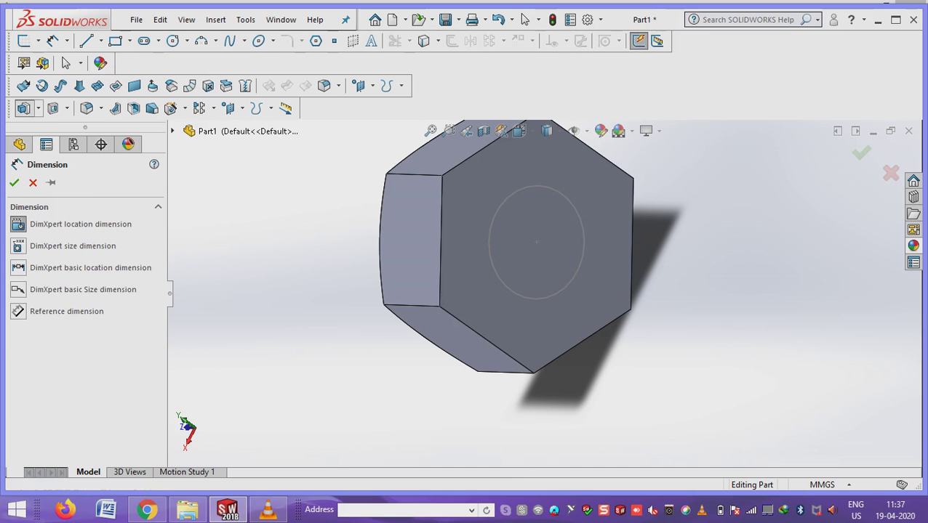
pyautogui.click(23, 108)
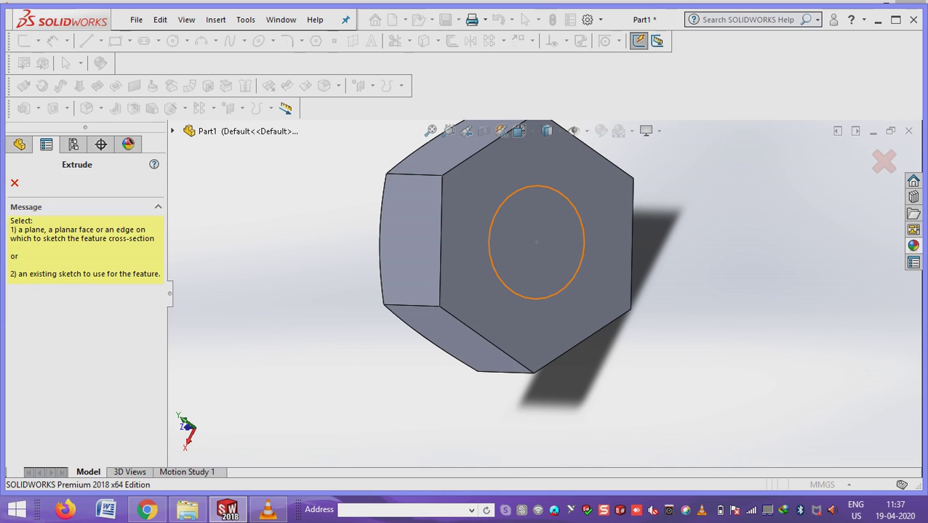
pyautogui.press('Escape')
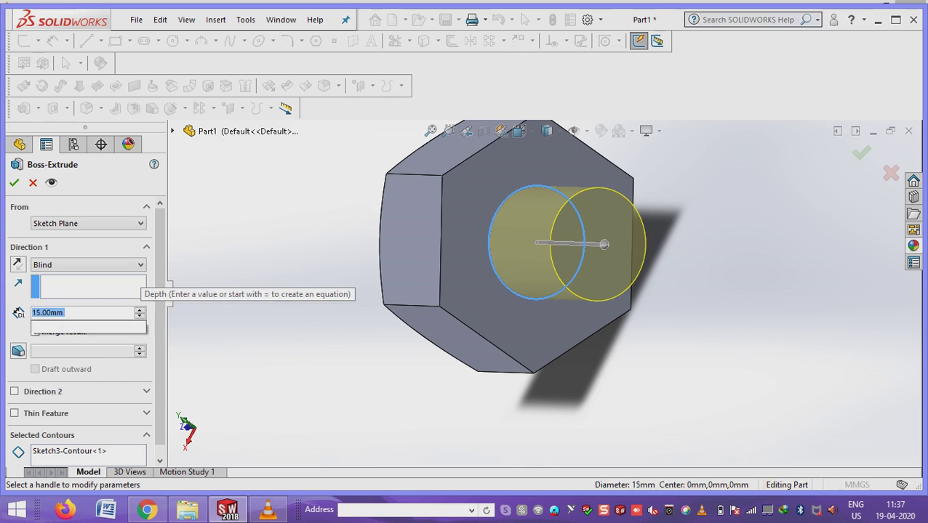
pyautogui.write('80')
pyautogui.press('Return')
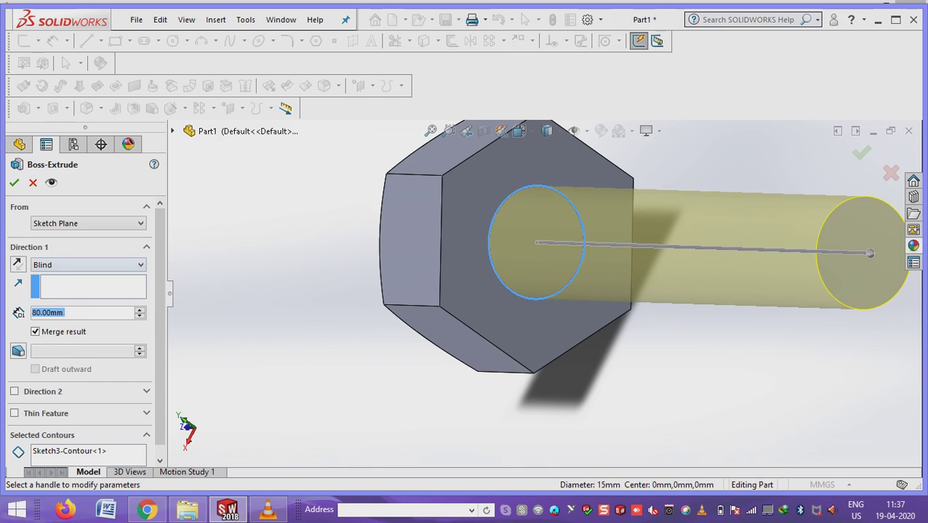
pyautogui.click(14, 182)
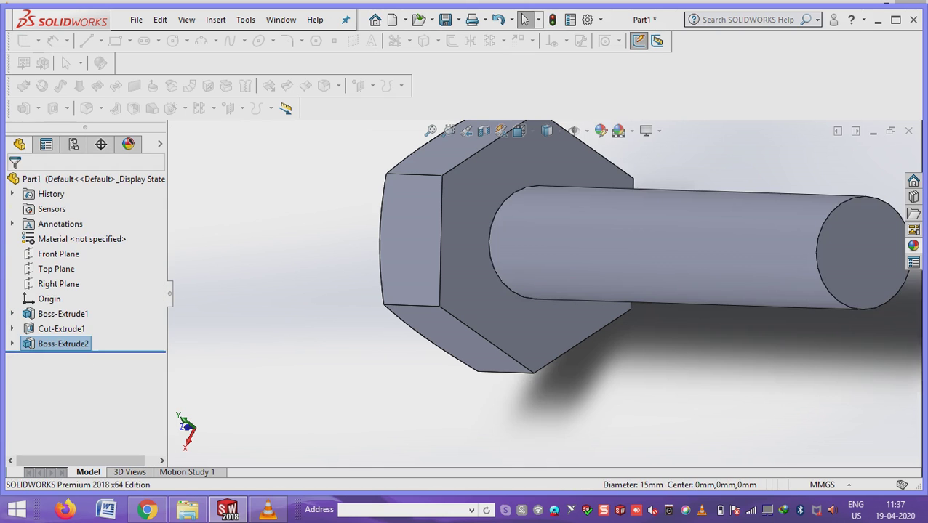
# Fit the bolt in view and start a sketch on the shank's end face.
pyautogui.press('f')
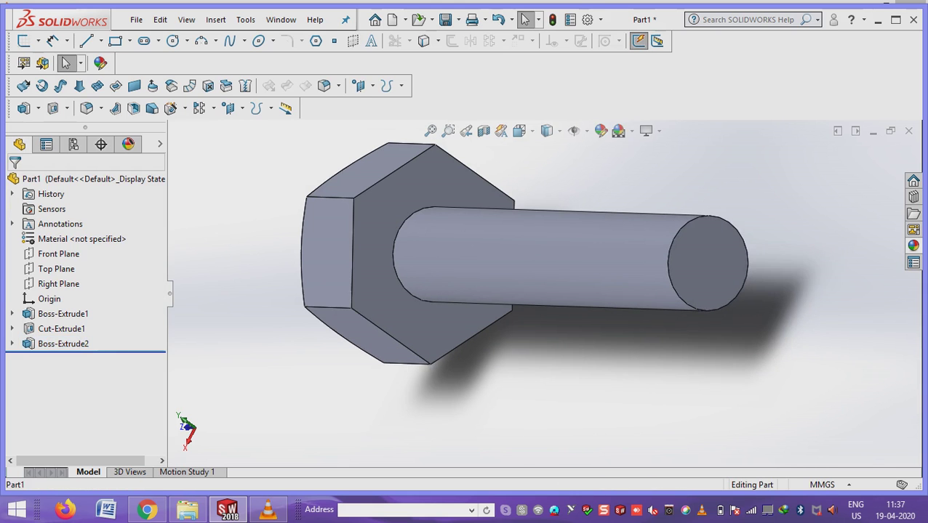
pyautogui.rightClick(708, 218)
pyautogui.click(721, 176)
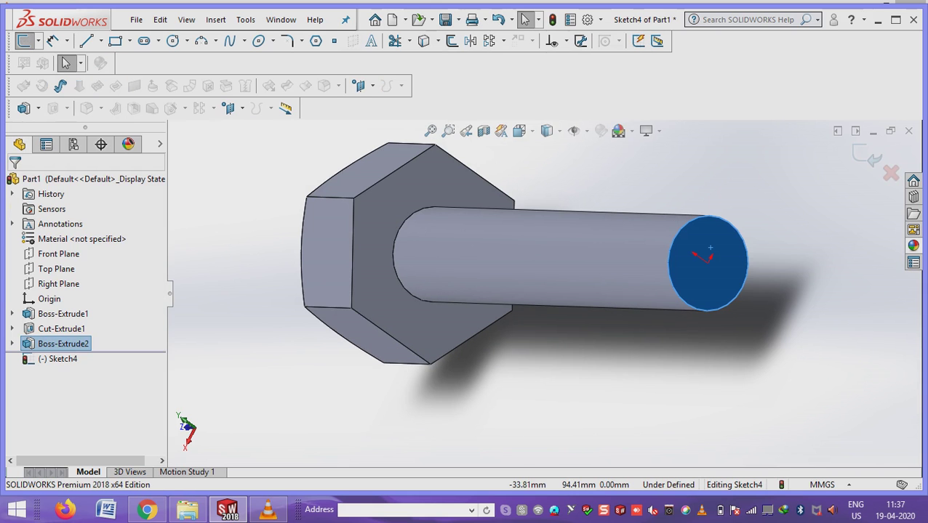
# Draw a circle centred on the shank axis, snapped to the shank's outer edge.
pyautogui.click(173, 41)
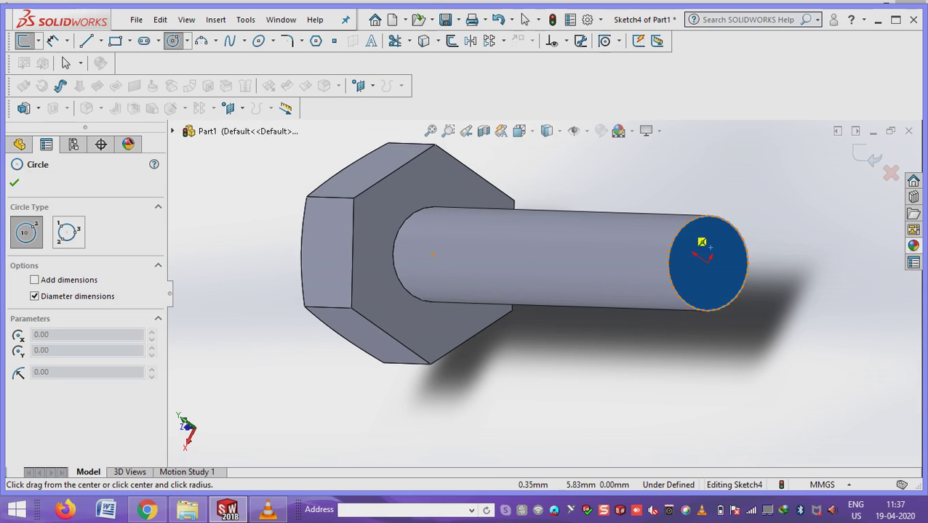
pyautogui.click(709, 262)
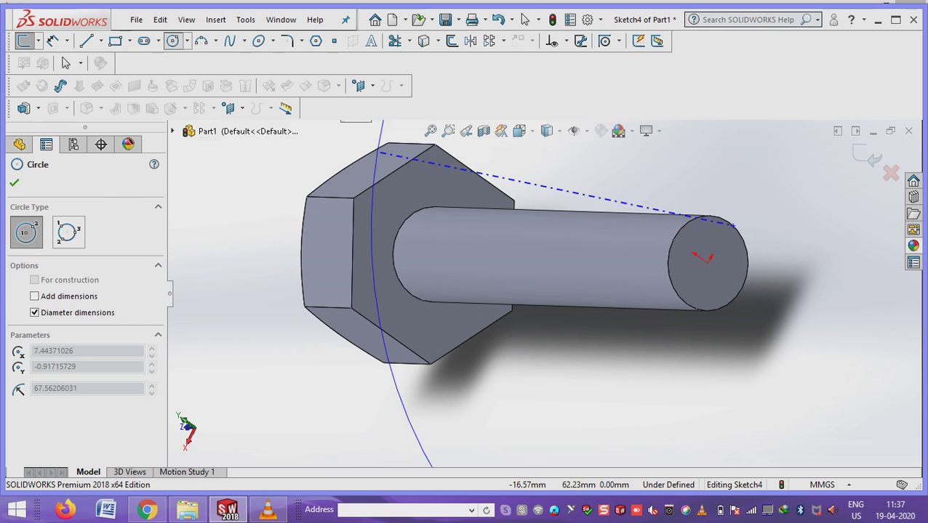
pyautogui.press('Escape')
pyautogui.press('Return')
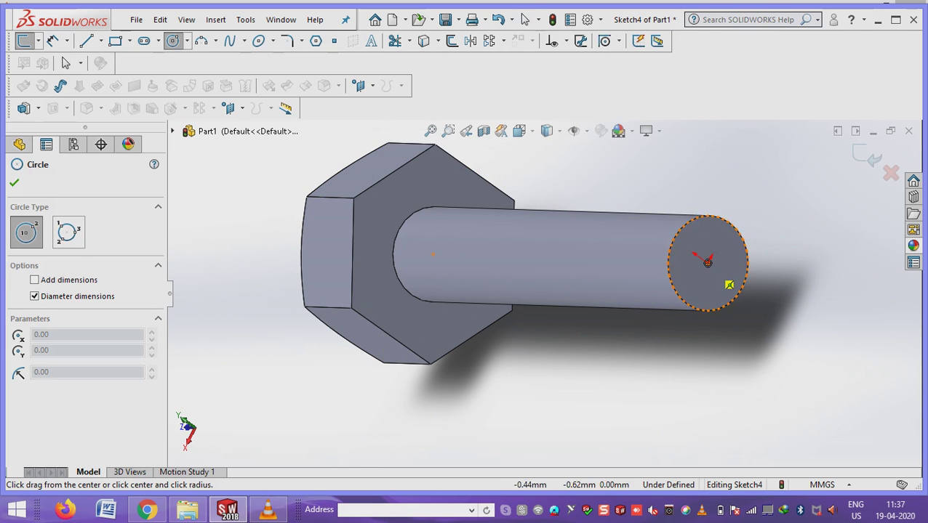
pyautogui.click(708, 262)
pyautogui.click(707, 310)
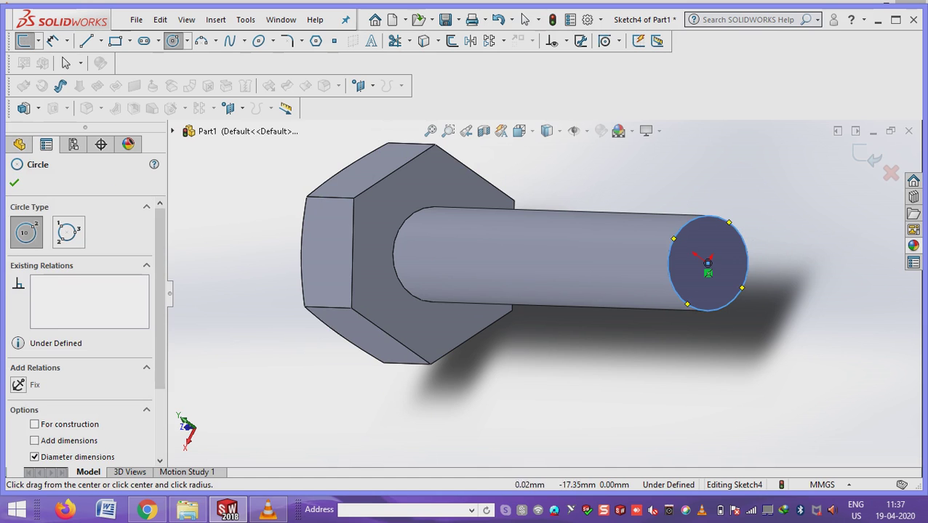
pyautogui.click(13, 183)
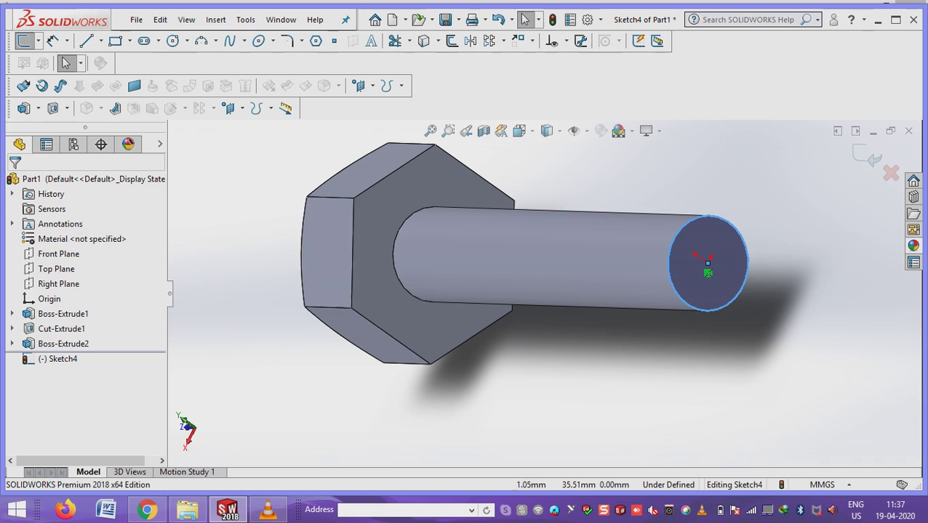
# Create a reversed helix with 5 mm pitch and 13.5 revolutions along the shank.
pyautogui.click(215, 20)
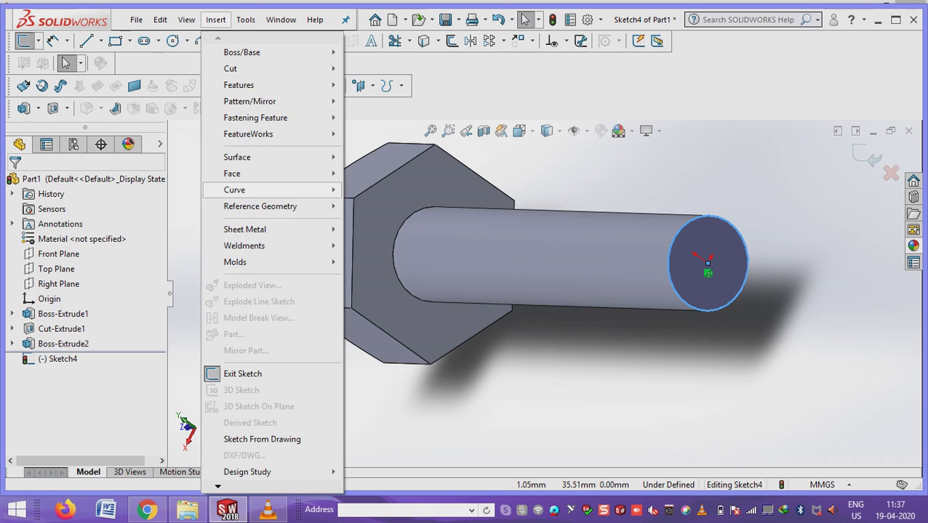
pyautogui.click(392, 278)
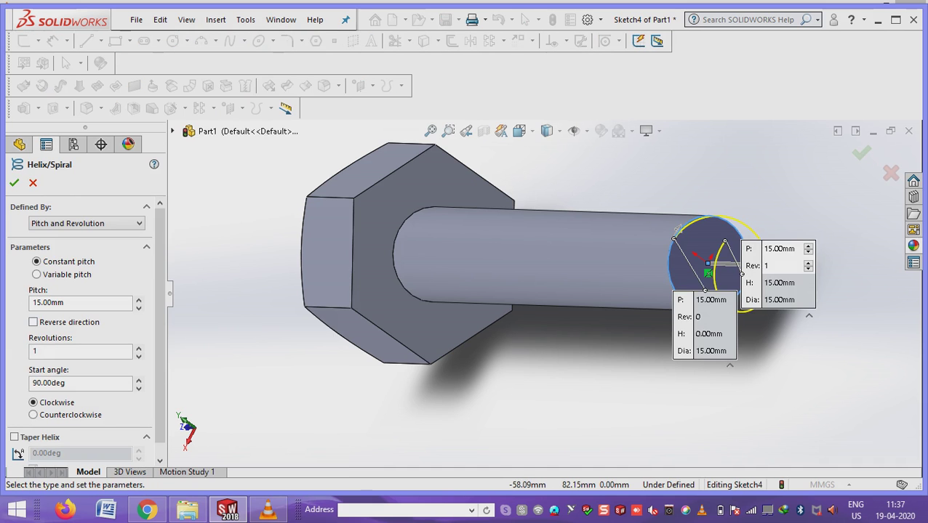
pyautogui.click(33, 322)
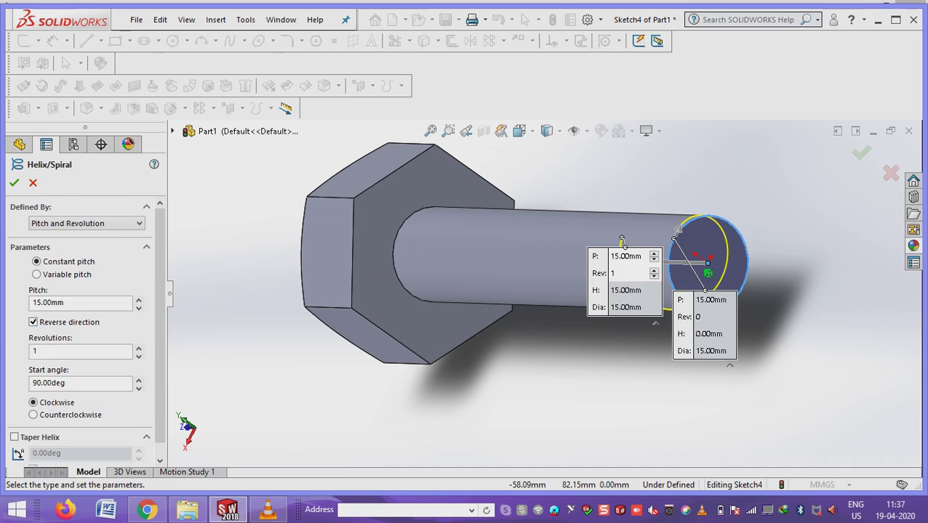
pyautogui.click(138, 308)
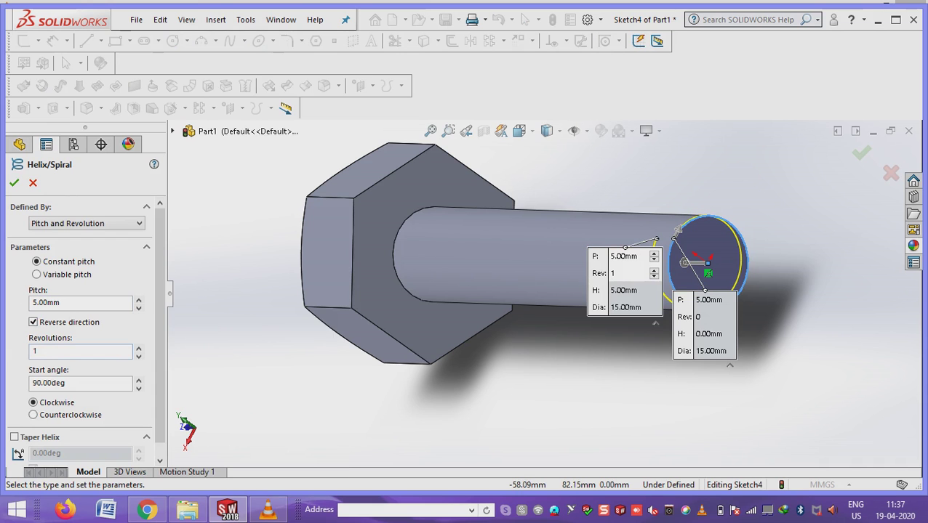
pyautogui.click(138, 348)
pyautogui.click(138, 349)
pyautogui.click(138, 348)
pyautogui.moveTo(138, 348); pyautogui.dragTo(138, 348)
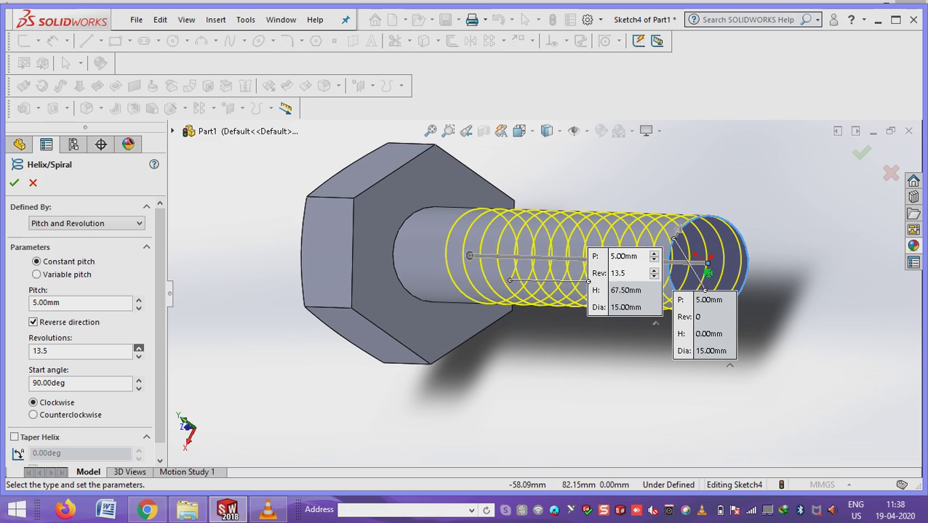
pyautogui.click(15, 182)
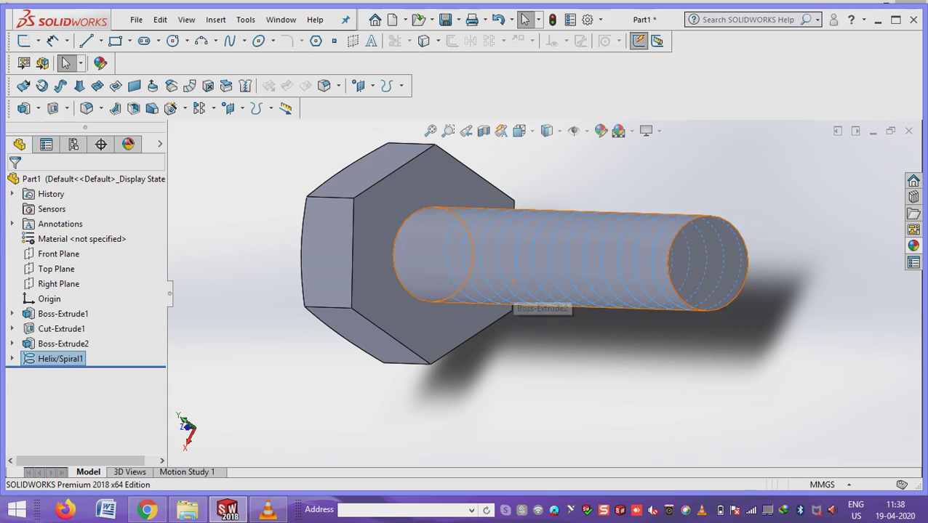
# Hide Boss-Extrude1 and start a new reference plane.
pyautogui.rightClick(66, 313)
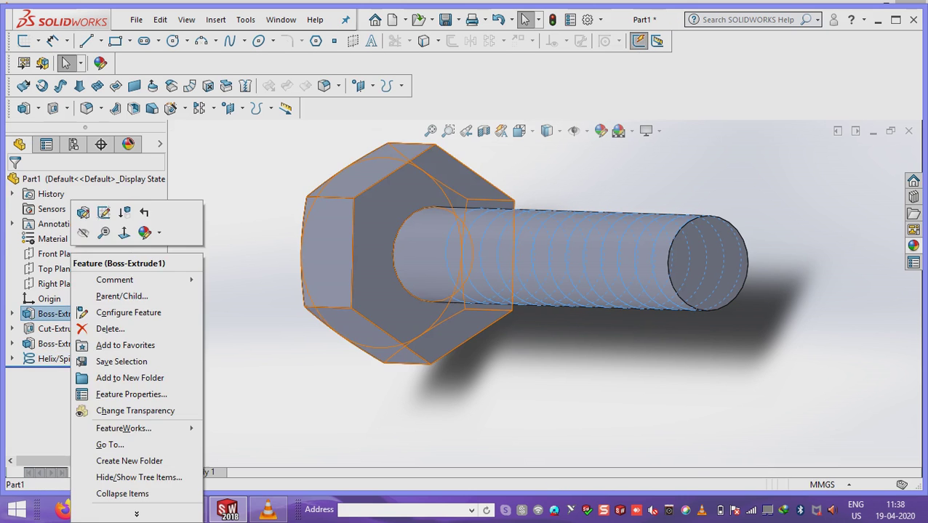
pyautogui.click(83, 233)
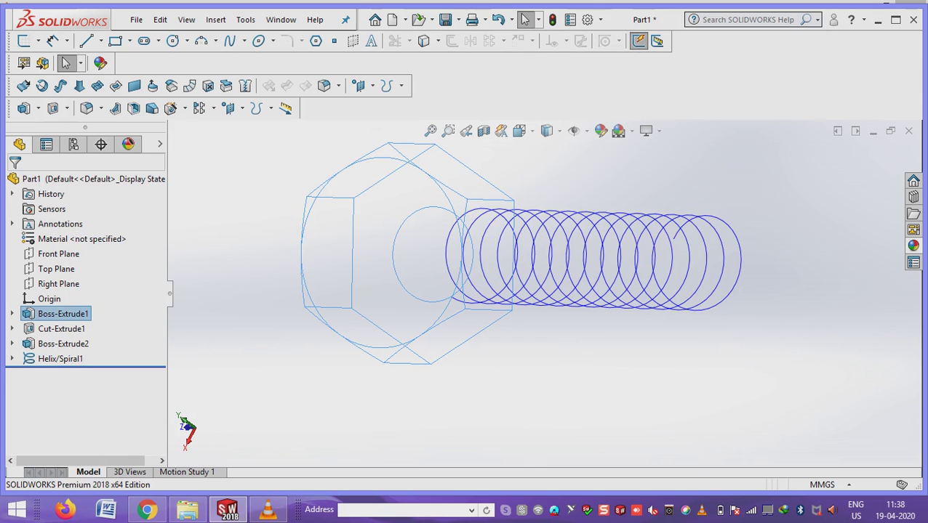
pyautogui.click(215, 20)
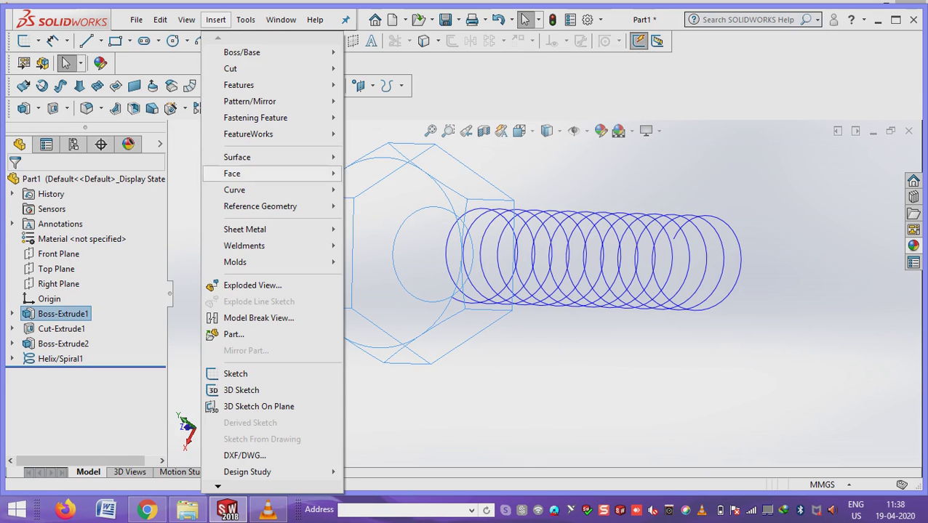
pyautogui.click(375, 206)
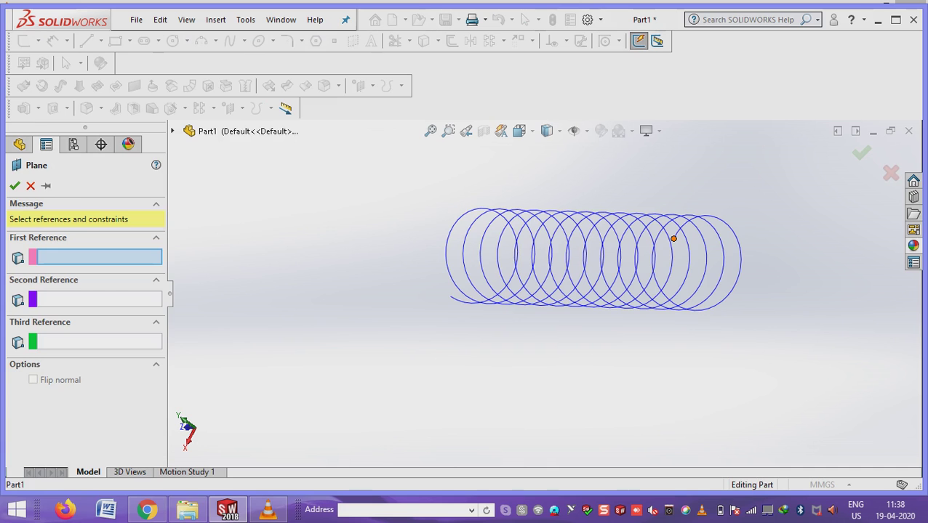
# Define Plane1 at the helix endpoint, perpendicular to the helix.
pyautogui.click(673, 238)
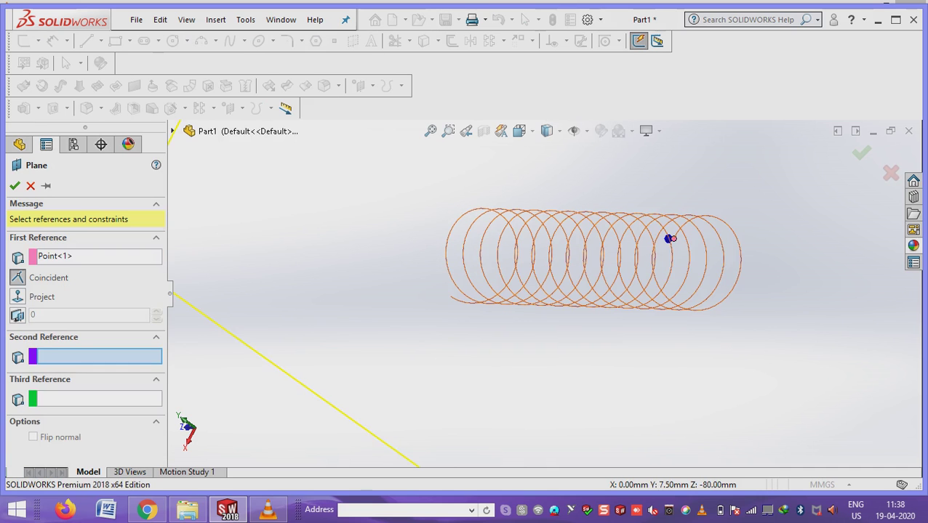
pyautogui.click(668, 238)
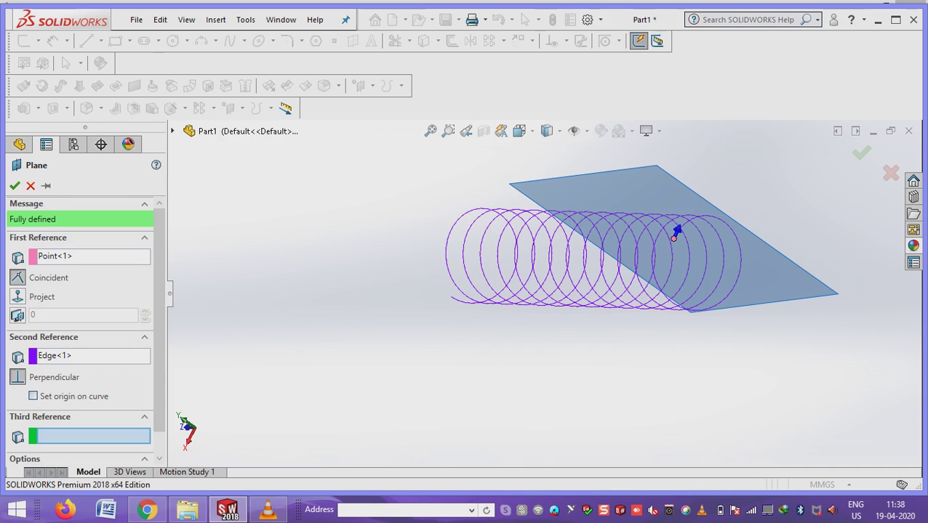
pyautogui.press('Return')
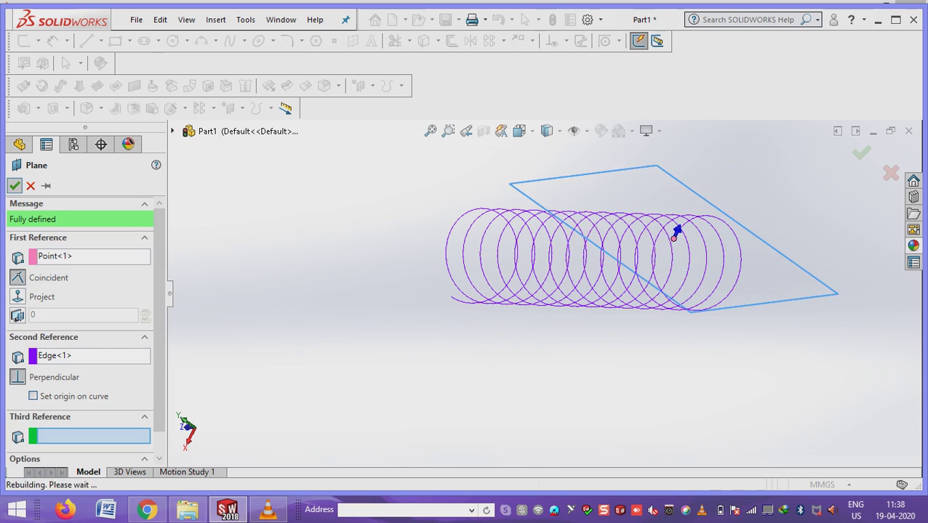
pyautogui.moveTo(676, 231); pyautogui.dragTo(582, 145, button='middle')
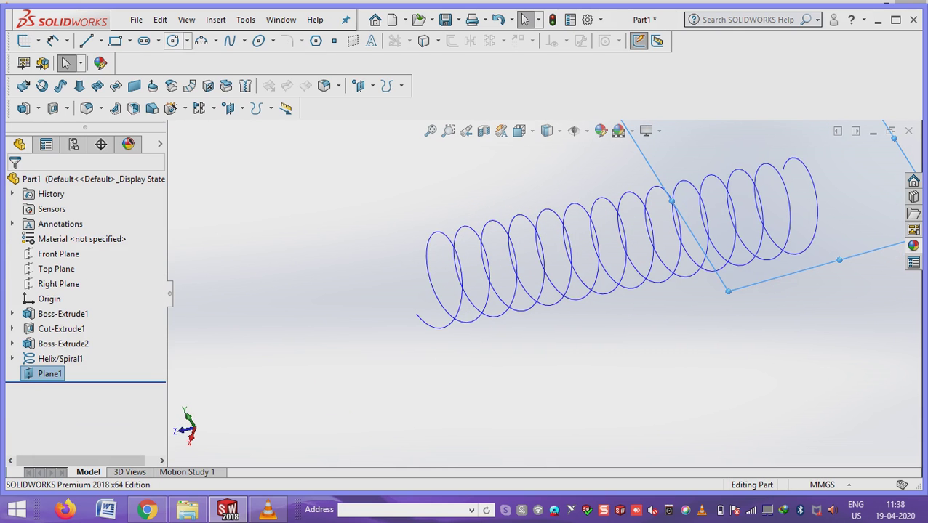
pyautogui.click(172, 41)
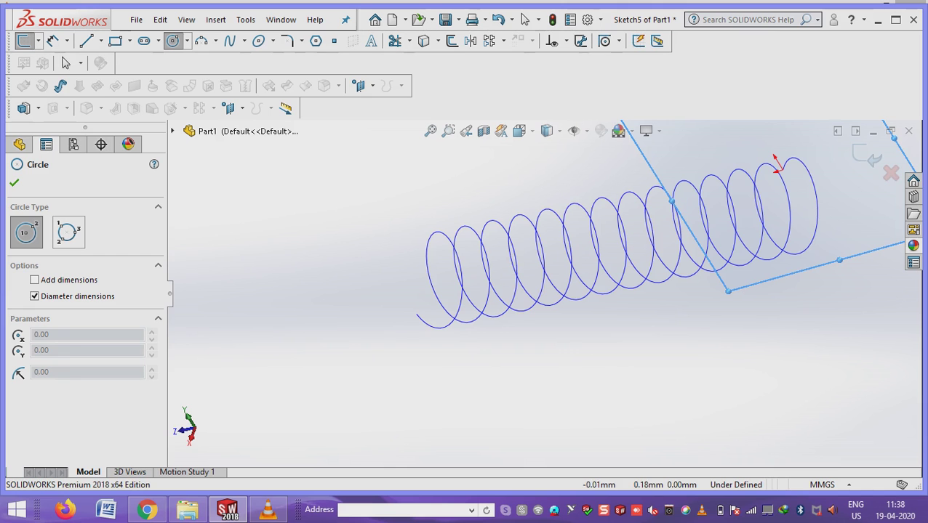
# Draw a circle on Plane1 and pierce its centre onto the helix.
pyautogui.click(780, 166)
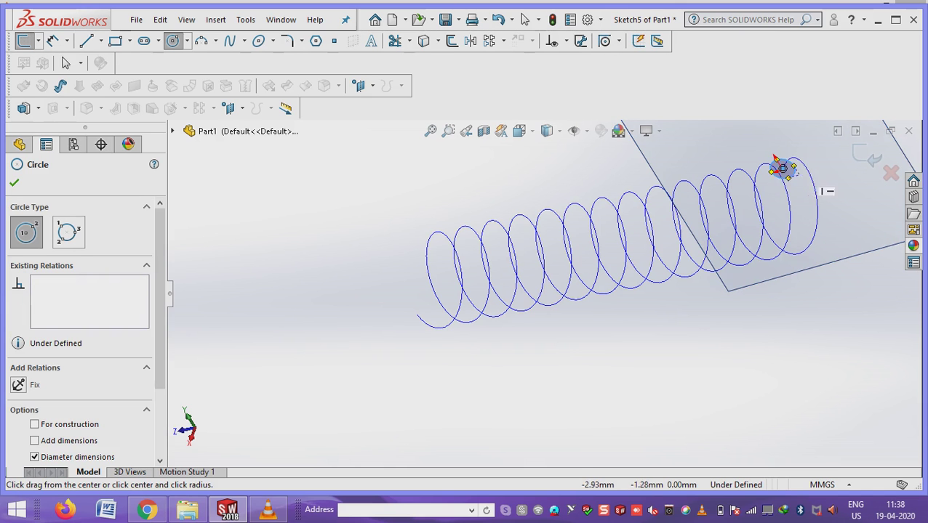
pyautogui.scroll(-5, 782, 168)
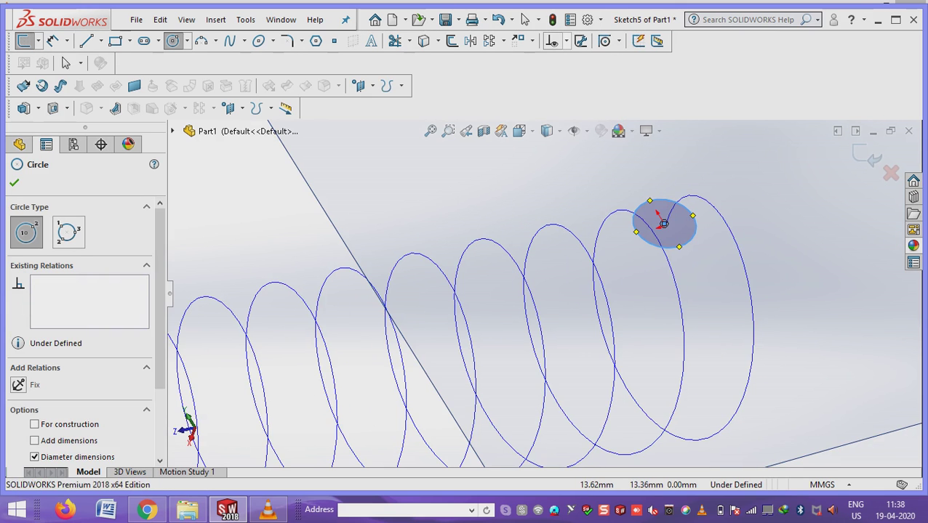
pyautogui.click(566, 41)
pyautogui.click(596, 76)
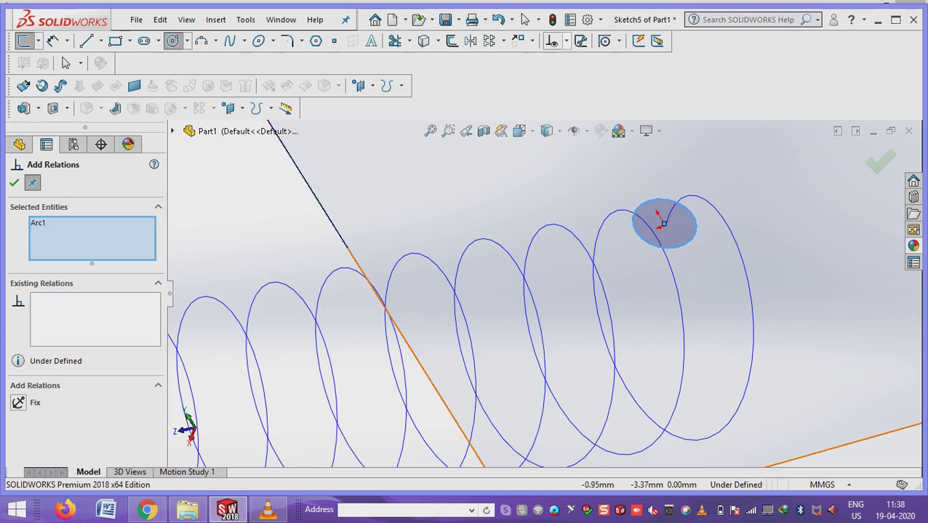
pyautogui.rightClick(127, 234)
pyautogui.click(175, 244)
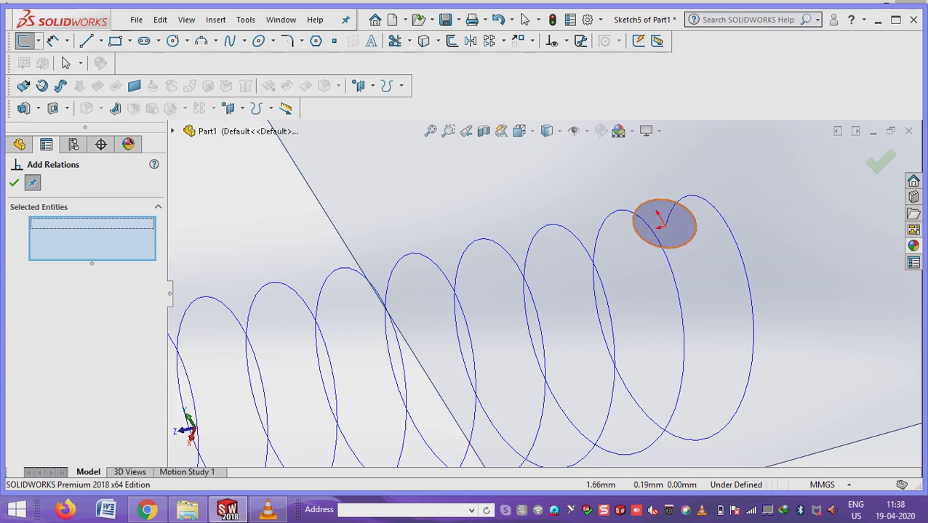
pyautogui.scroll(-2, 690, 208)
pyautogui.scroll(-2, 689, 208)
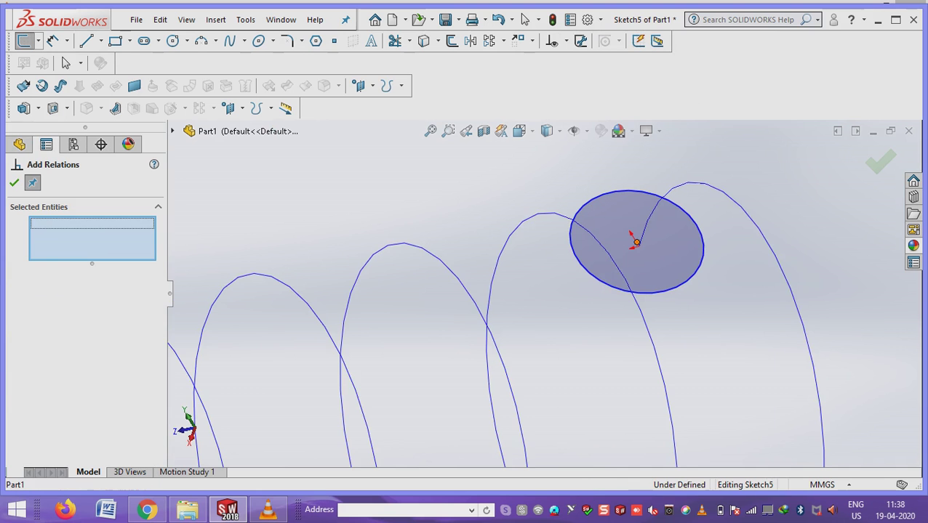
pyautogui.click(636, 243)
pyautogui.click(636, 243)
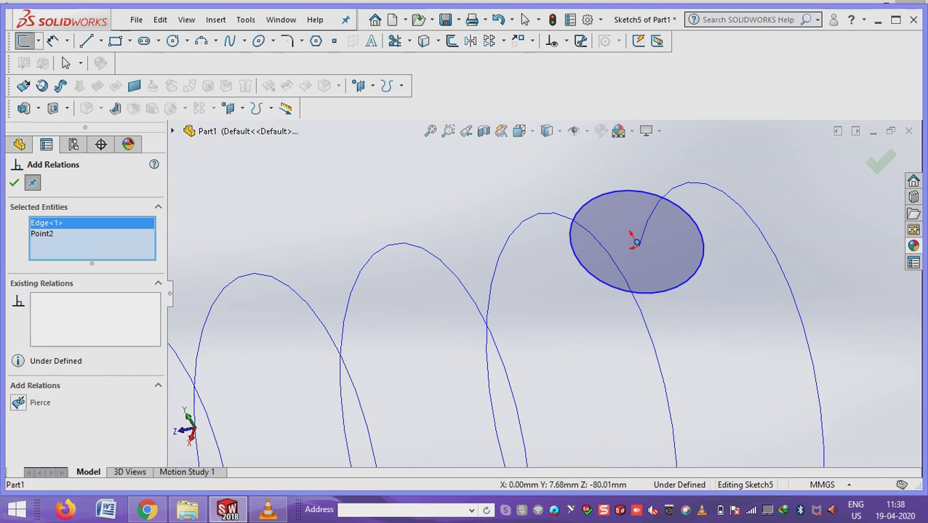
pyautogui.click(18, 402)
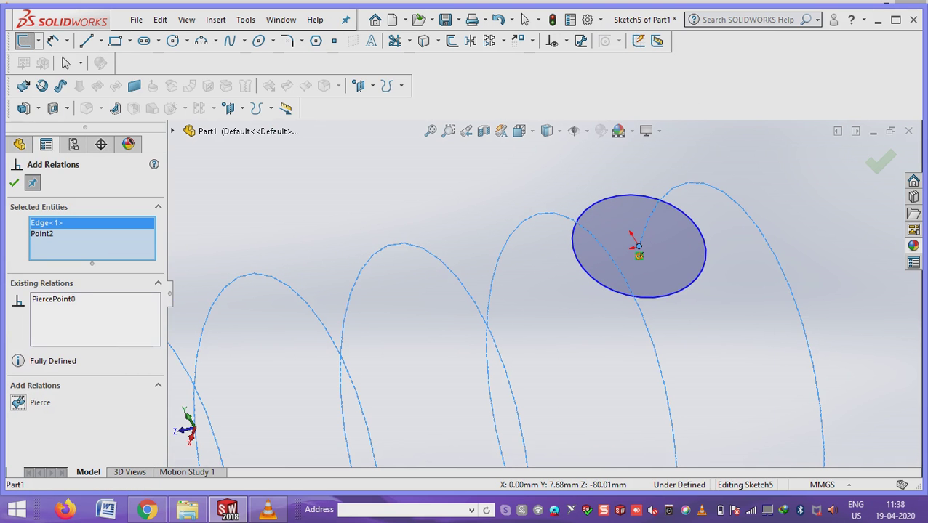
pyautogui.press('Escape')
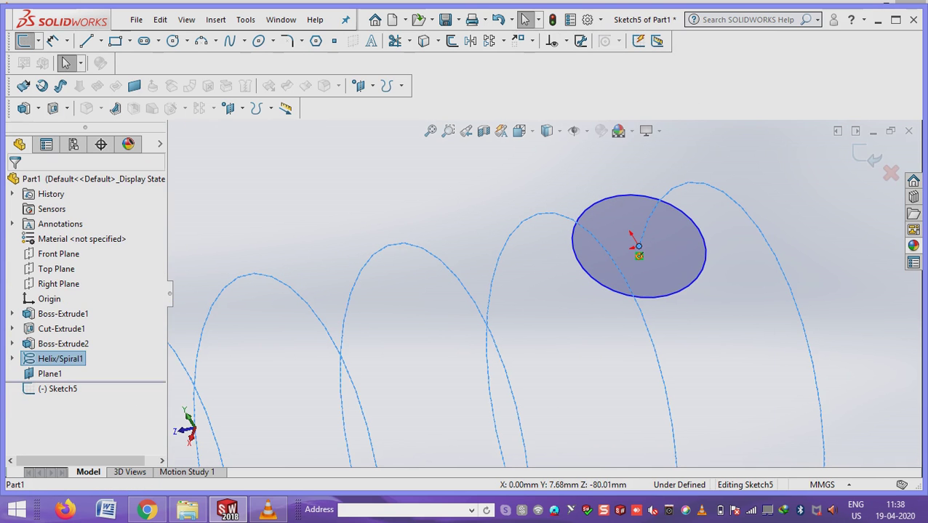
# Dimension the circle's diameter to 2 mm.
pyautogui.press('d')
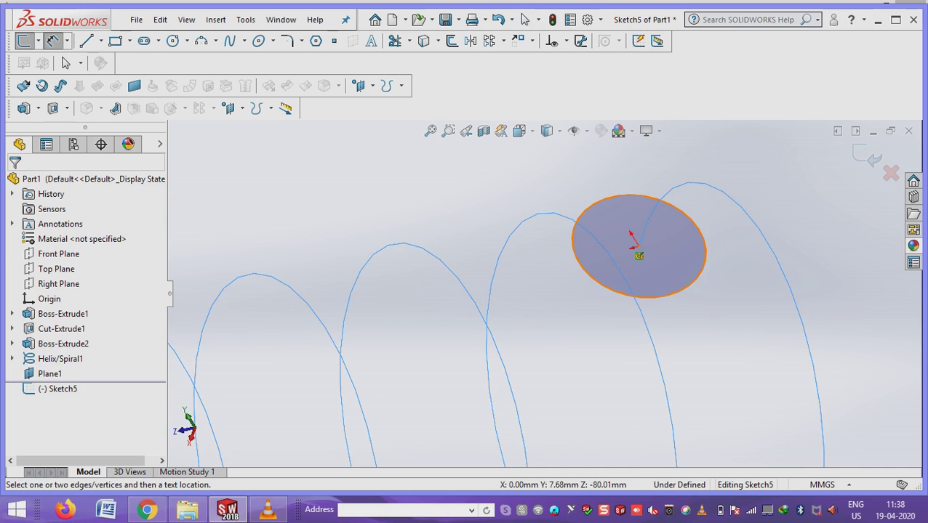
pyautogui.click(703, 232)
pyautogui.click(771, 186)
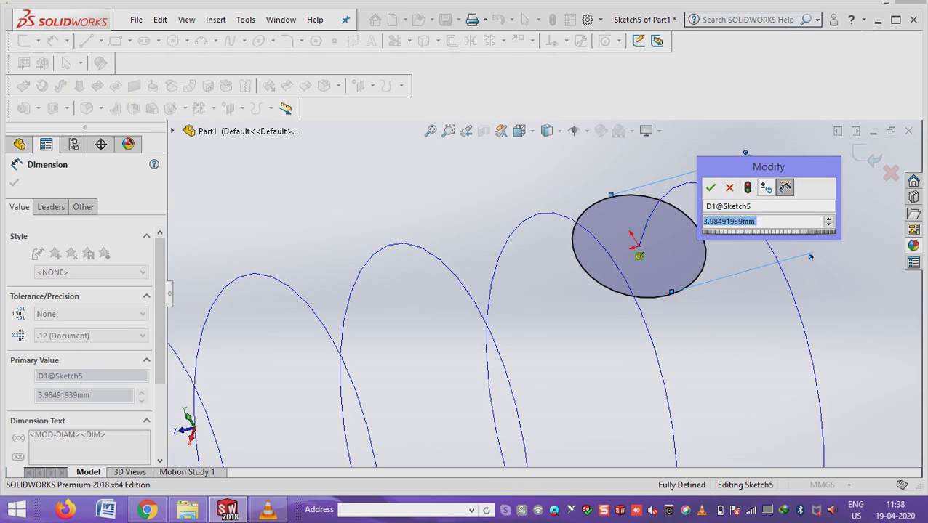
pyautogui.write('2')
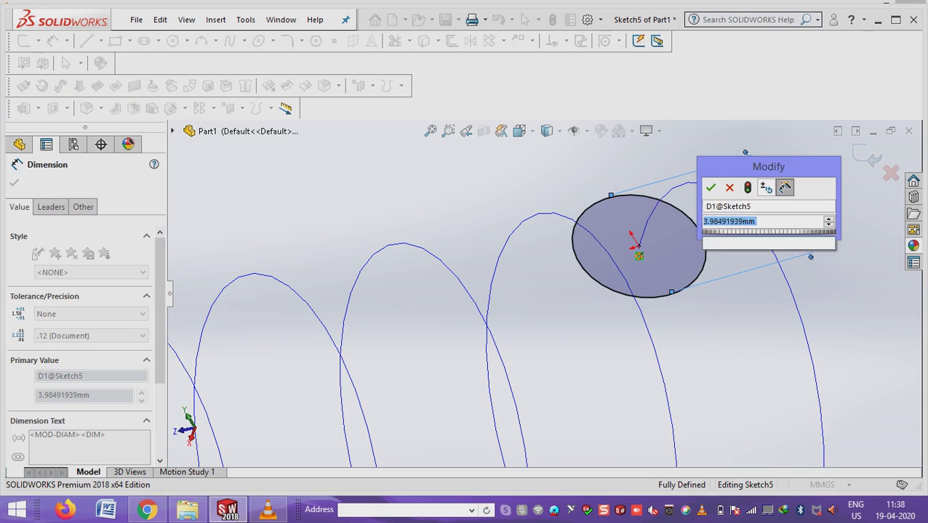
pyautogui.press('Return')
pyautogui.press('Escape')
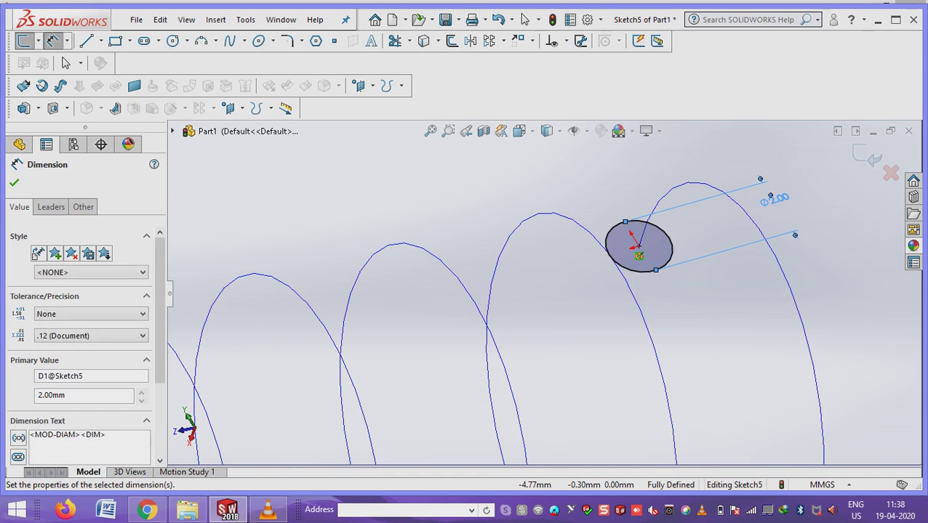
# Exit the circle sketch and show Boss-Extrude1 again.
pyautogui.hotkey('ctrl', 'b')
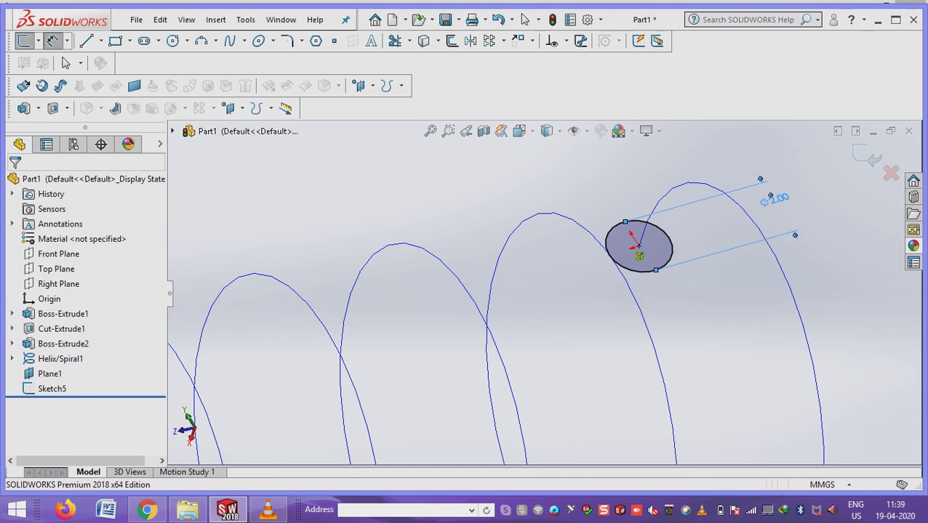
pyautogui.rightClick(63, 313)
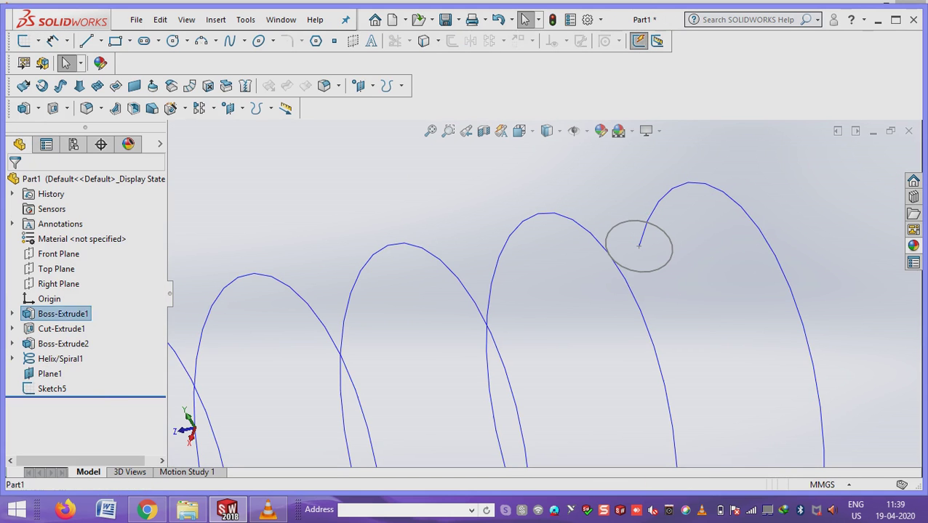
pyautogui.press('Escape')
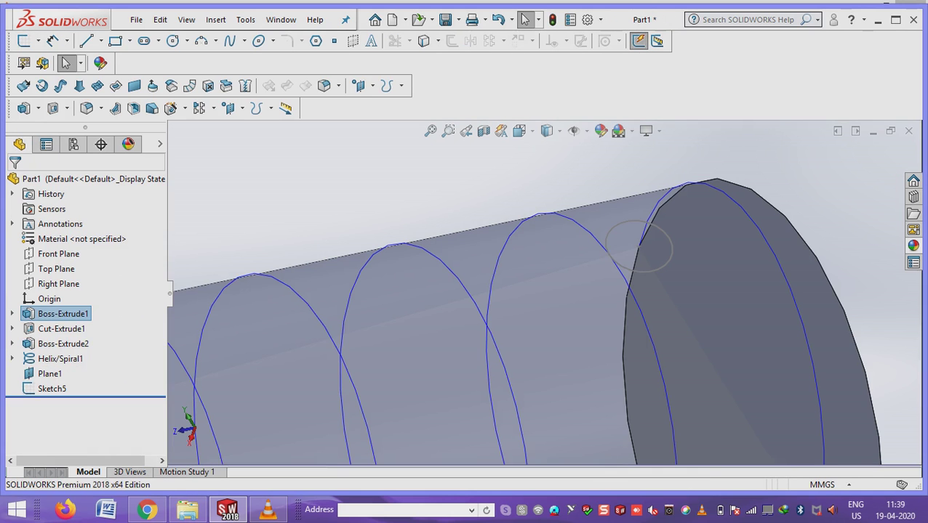
# Sweep the Sketch5 circle along Helix/Spiral1 to form the thread coil.
pyautogui.click(215, 19)
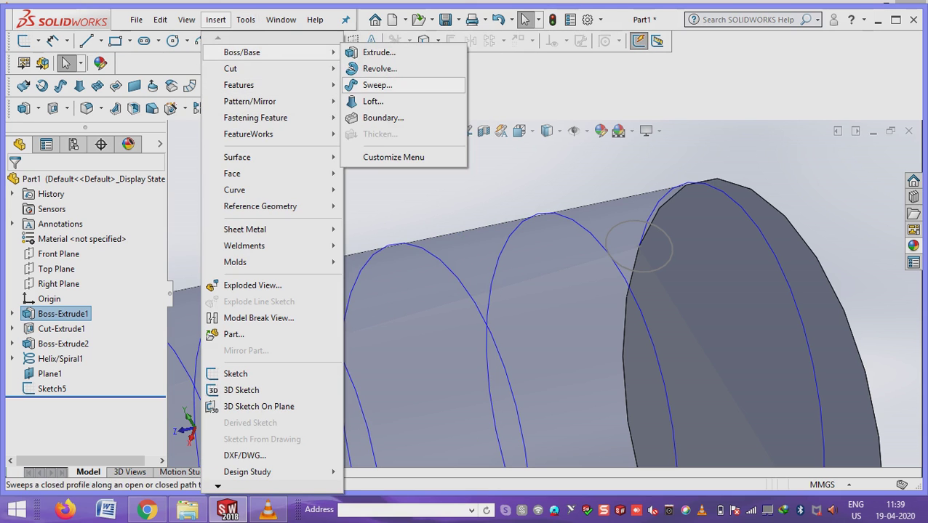
pyautogui.click(380, 84)
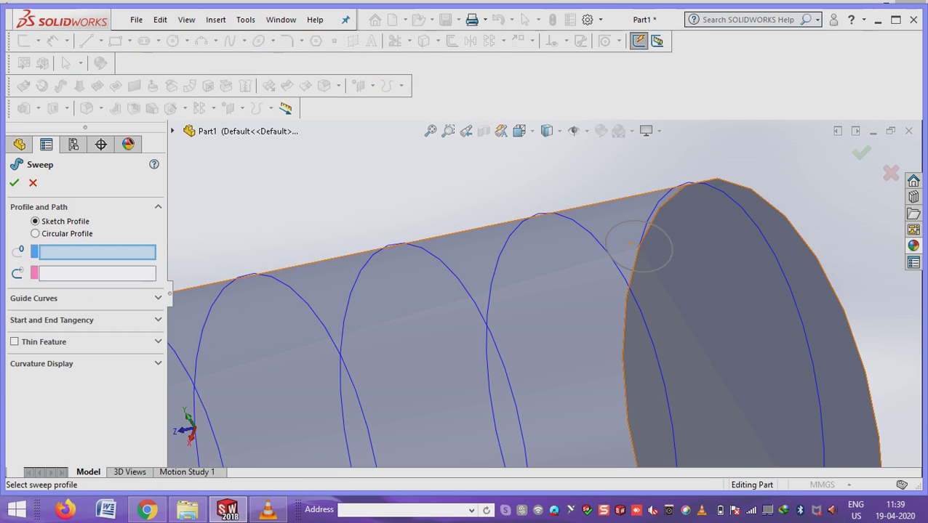
pyautogui.click(632, 272)
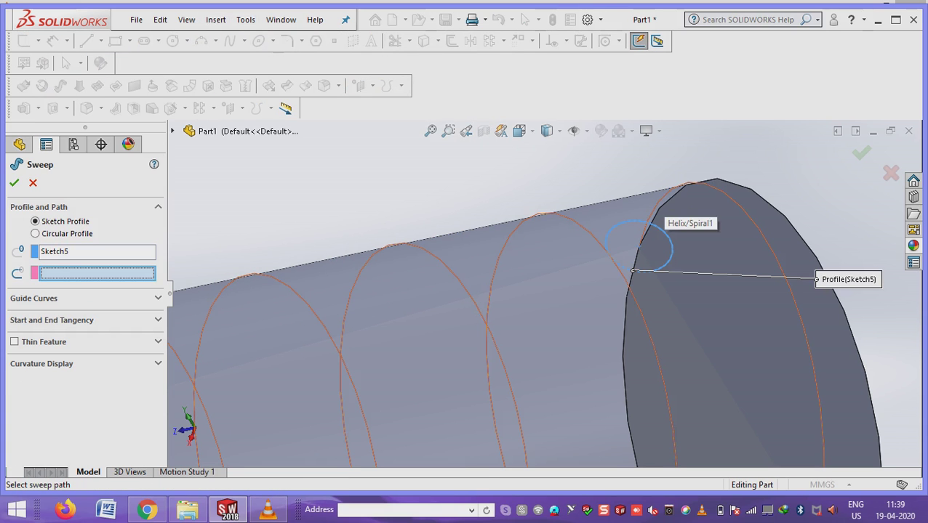
pyautogui.click(488, 327)
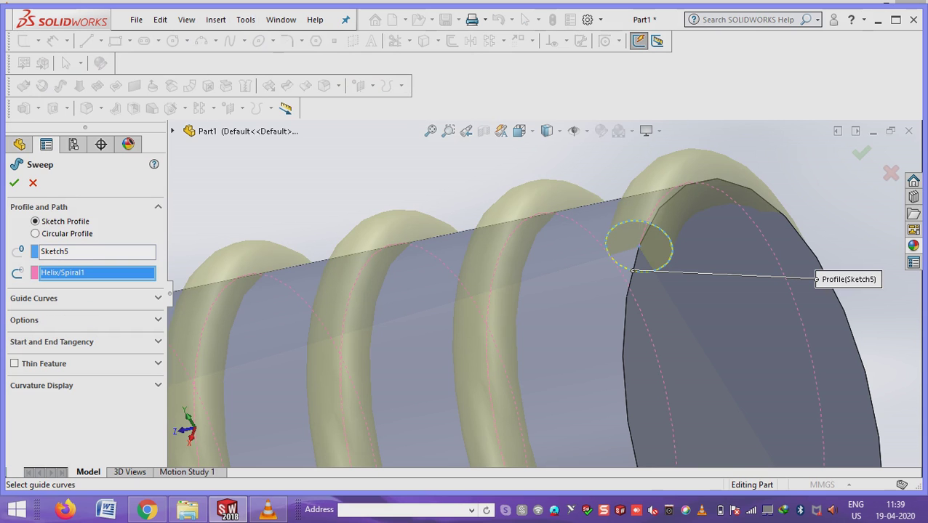
pyautogui.press('Return')
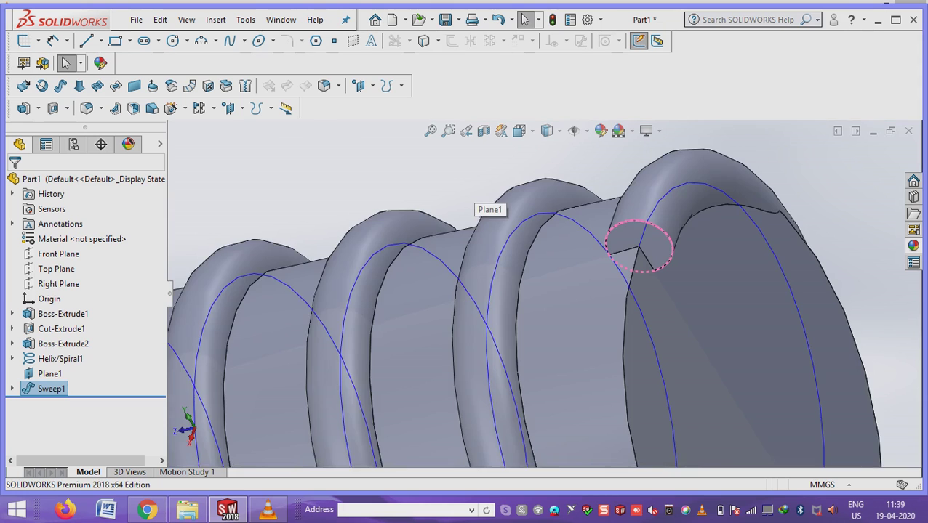
pyautogui.scroll(3, 647, 244)
pyautogui.scroll(3, 591, 266)
pyautogui.scroll(2, 563, 282)
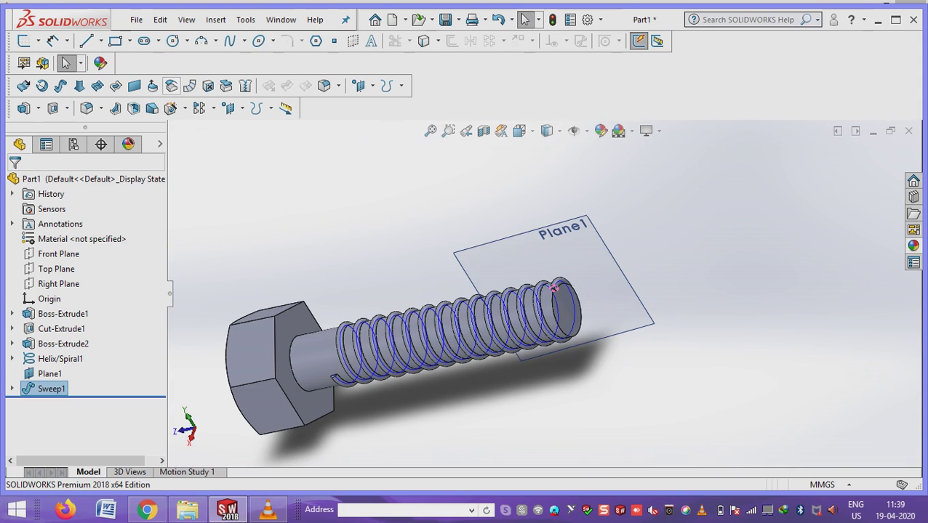
# Save the bolt part as 1.SLDPRT.
pyautogui.click(136, 19)
pyautogui.click(157, 168)
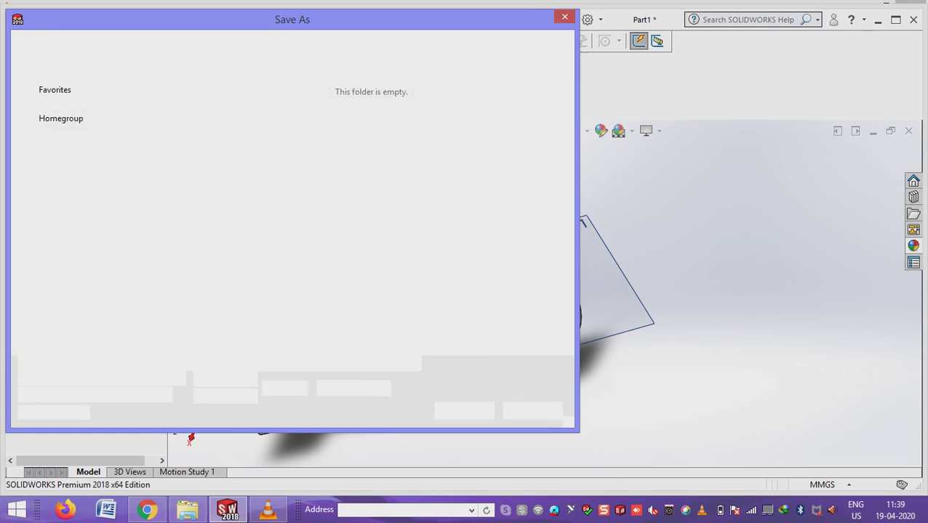
pyautogui.write('1')
pyautogui.press('Down')
pyautogui.press('Return')
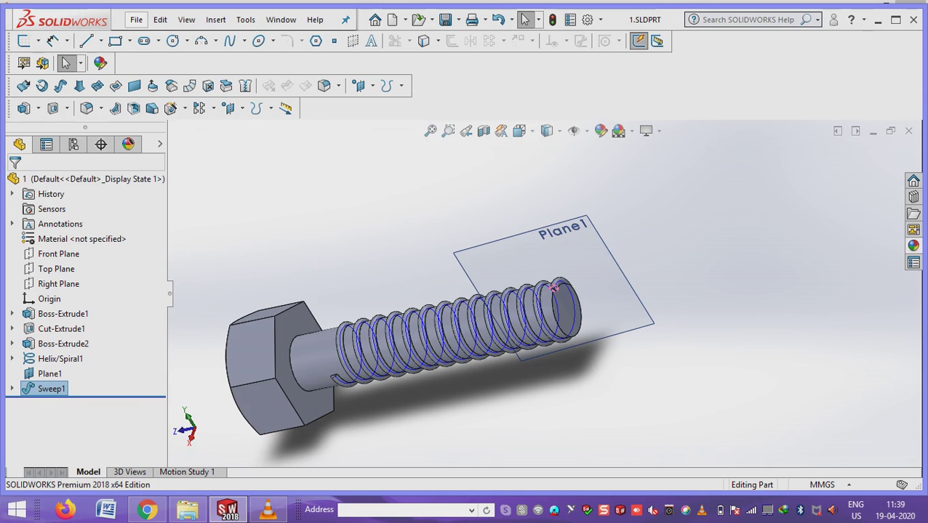
pyautogui.hotkey('alt', 'f')
# Create a new part and draw a hexagon centred on the origin on the Front Plane.
pyautogui.press('n')
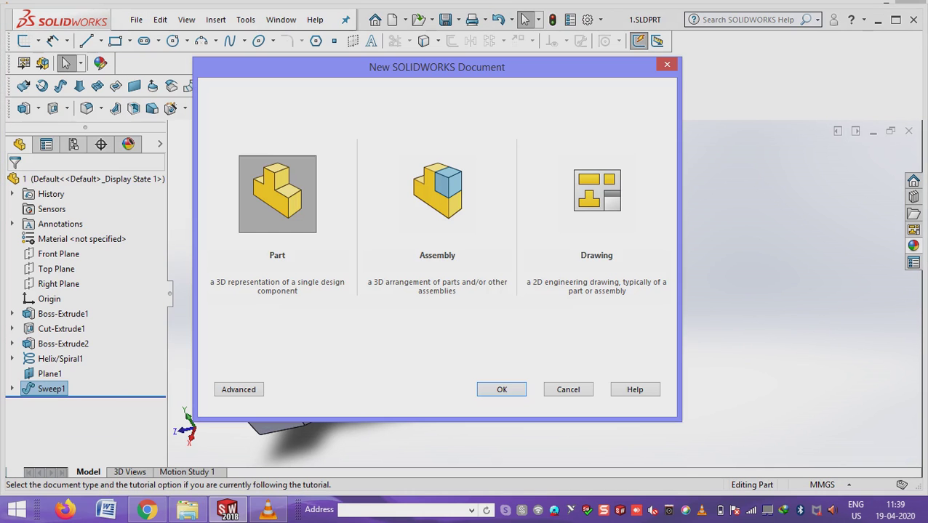
pyautogui.press('Return')
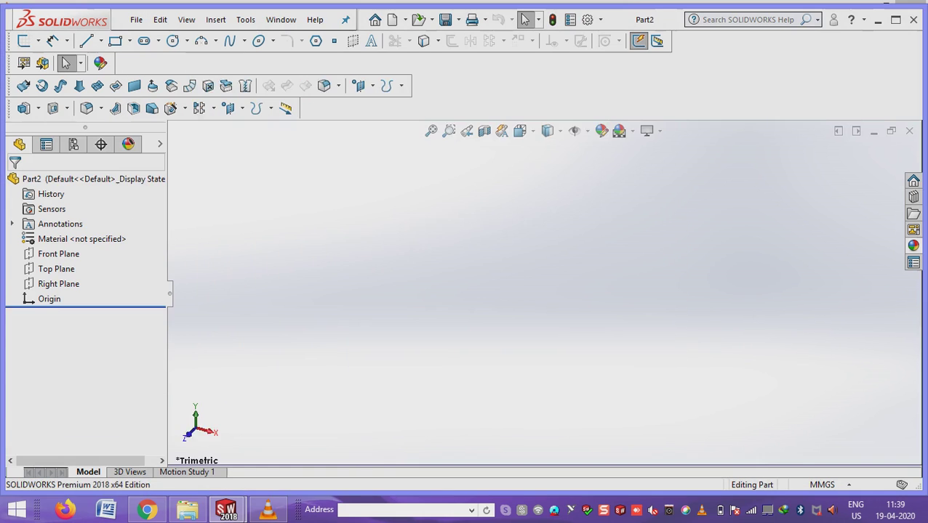
pyautogui.click(58, 253)
pyautogui.click(24, 40)
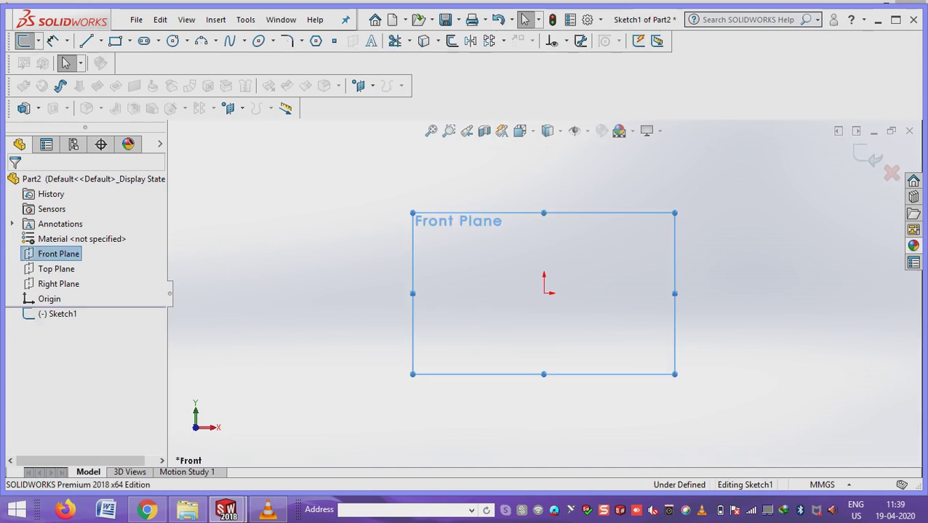
pyautogui.click(316, 41)
pyautogui.click(544, 293)
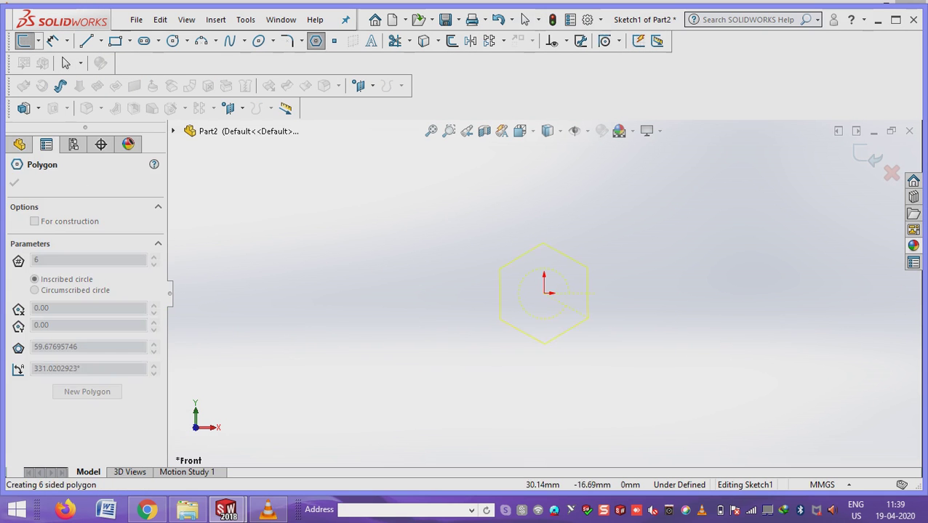
pyautogui.click(589, 293)
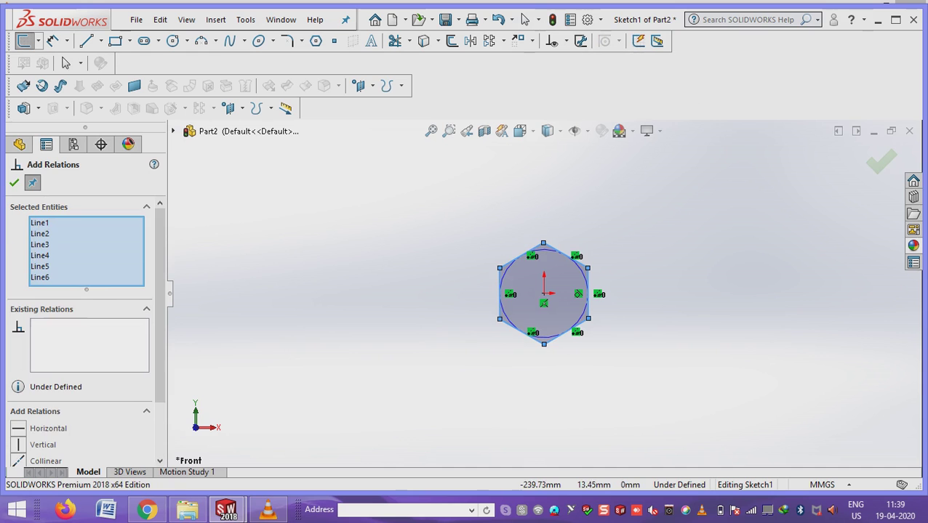
# Make the hexagon's left and upper-right vertices horizontal.
pyautogui.rightClick(75, 252)
pyautogui.click(114, 262)
pyautogui.click(500, 268)
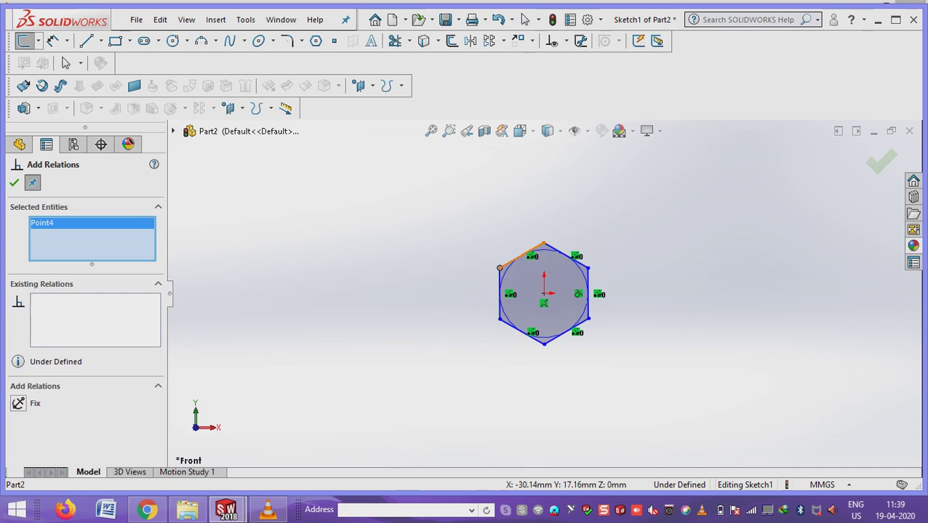
pyautogui.click(587, 268)
pyautogui.click(18, 403)
# Dimension the hexagon 30 mm across its lower vertices.
pyautogui.click(52, 41)
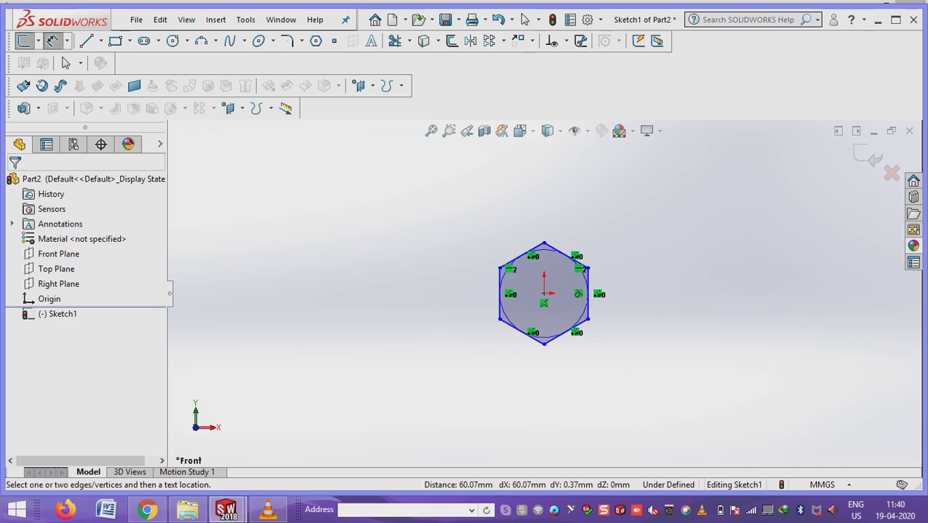
pyautogui.click(499, 318)
pyautogui.click(587, 318)
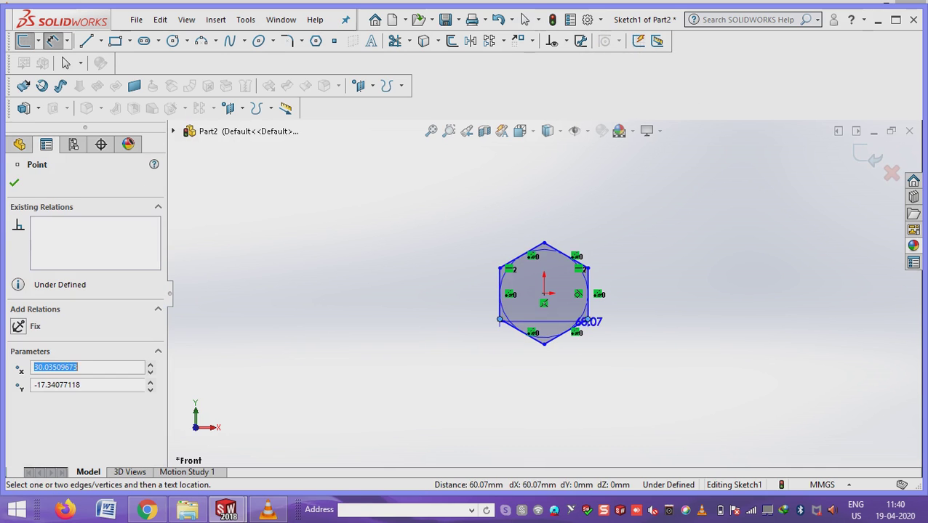
pyautogui.click(544, 381)
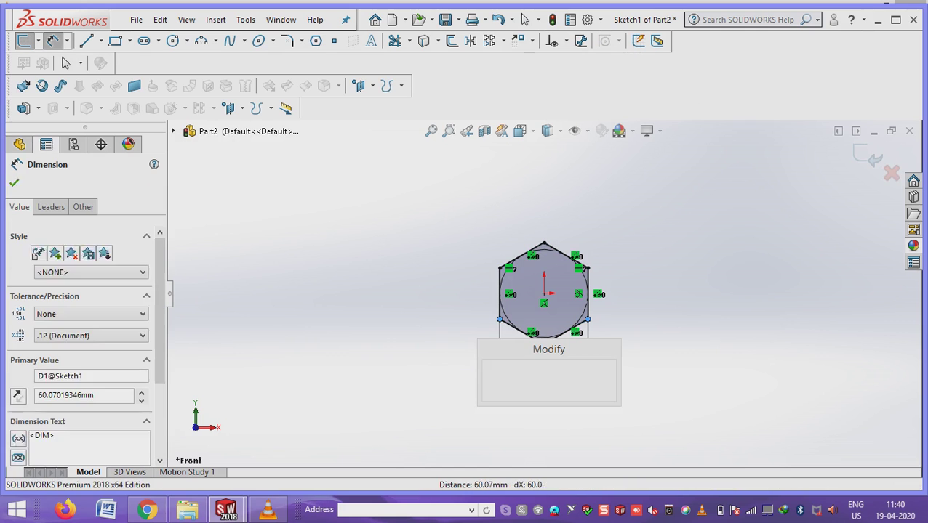
pyautogui.write('30')
pyautogui.press('Return')
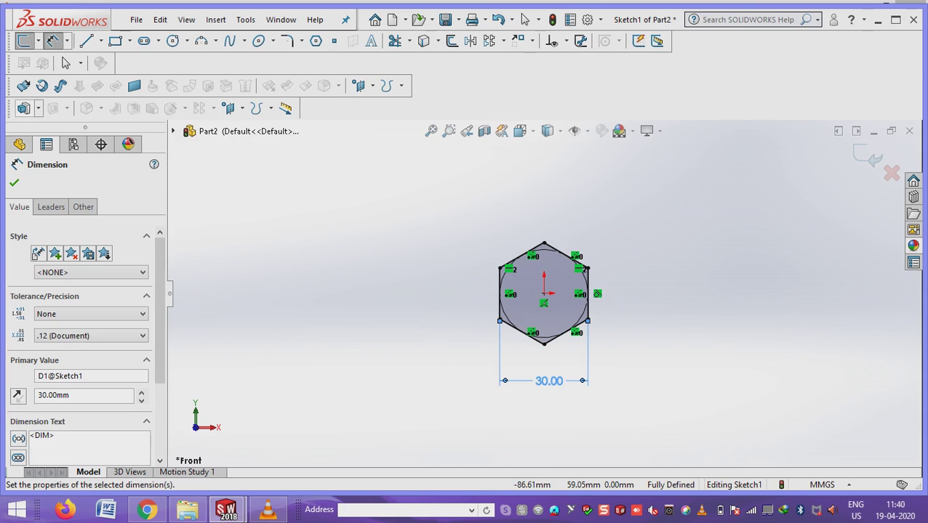
pyautogui.press('e')
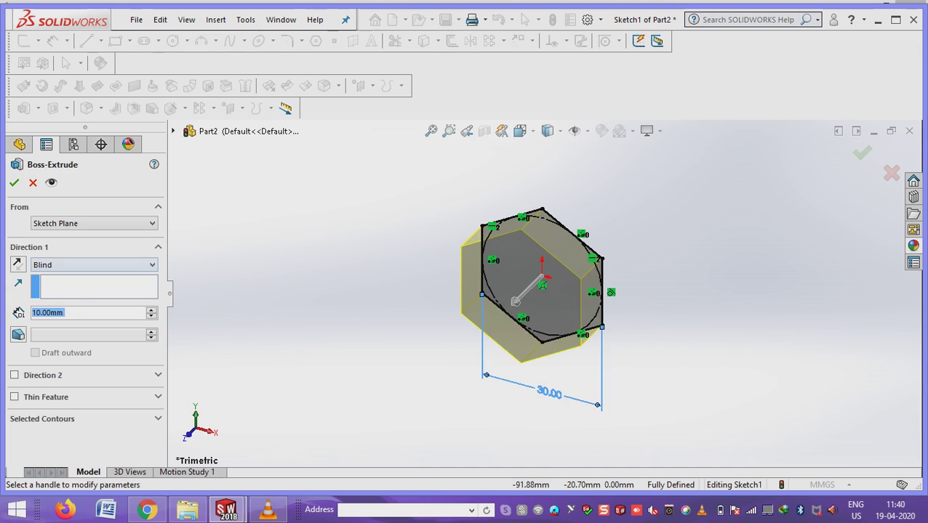
# Extrude the hexagon 15 mm deep.
pyautogui.write('15')
pyautogui.press('Return')
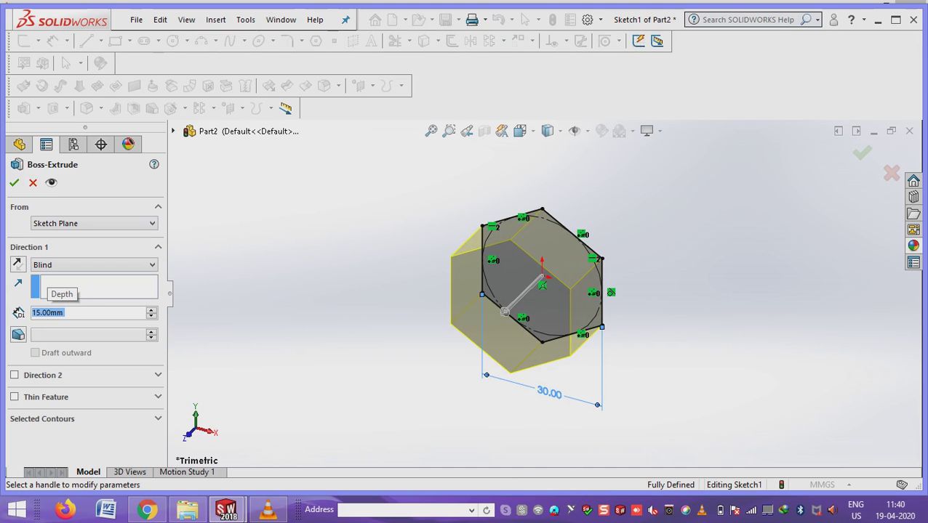
pyautogui.press('Return')
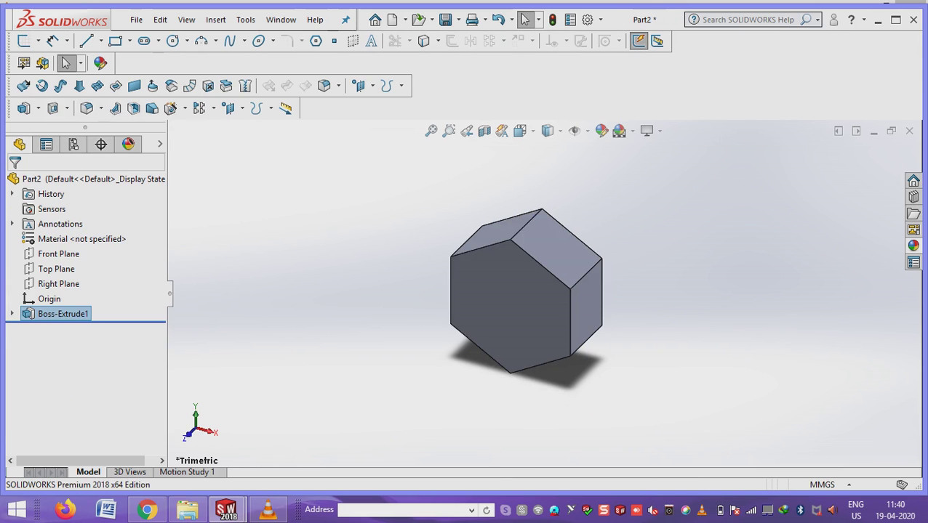
# Sketch a 30 mm circle centred on the nut's front face.
pyautogui.rightClick(483, 274)
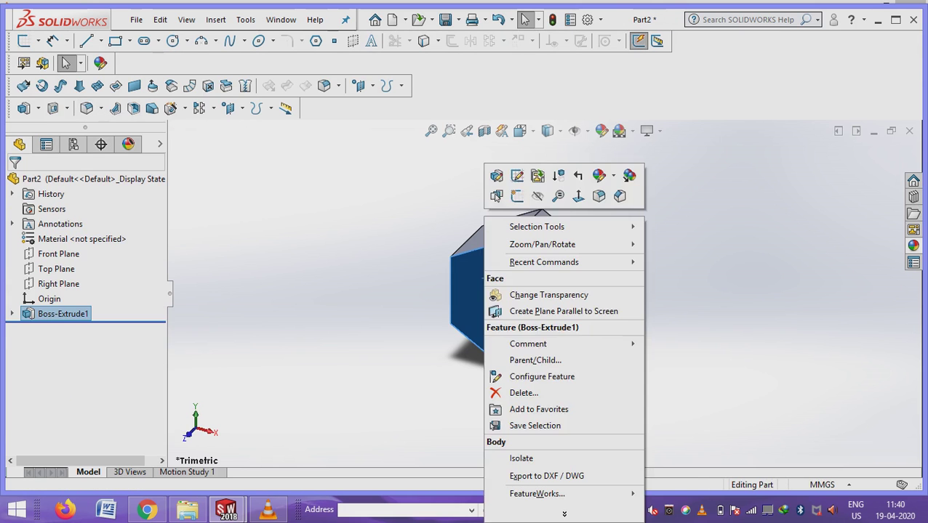
pyautogui.click(516, 196)
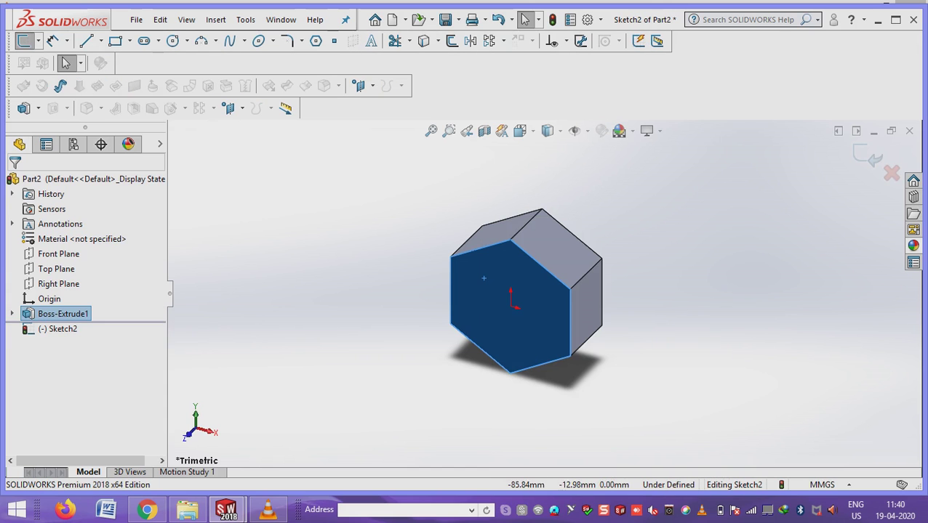
pyautogui.click(172, 40)
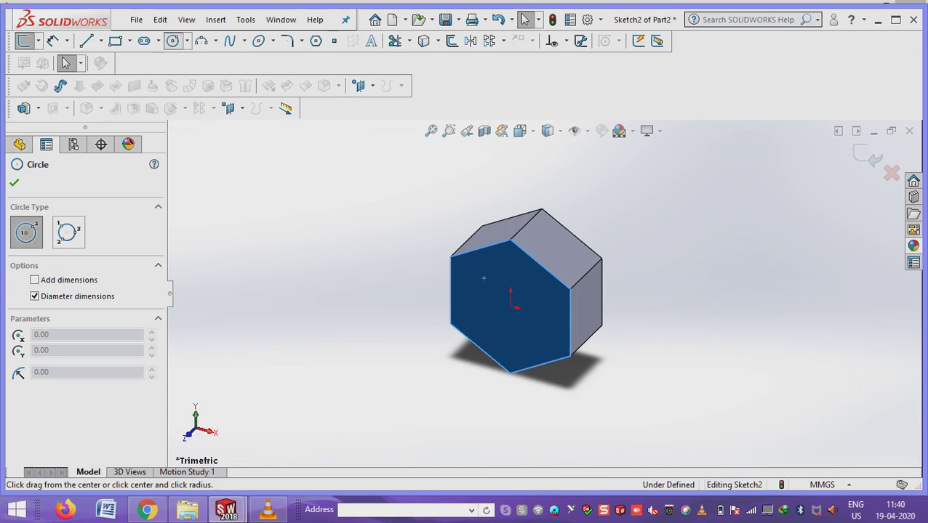
pyautogui.click(511, 305)
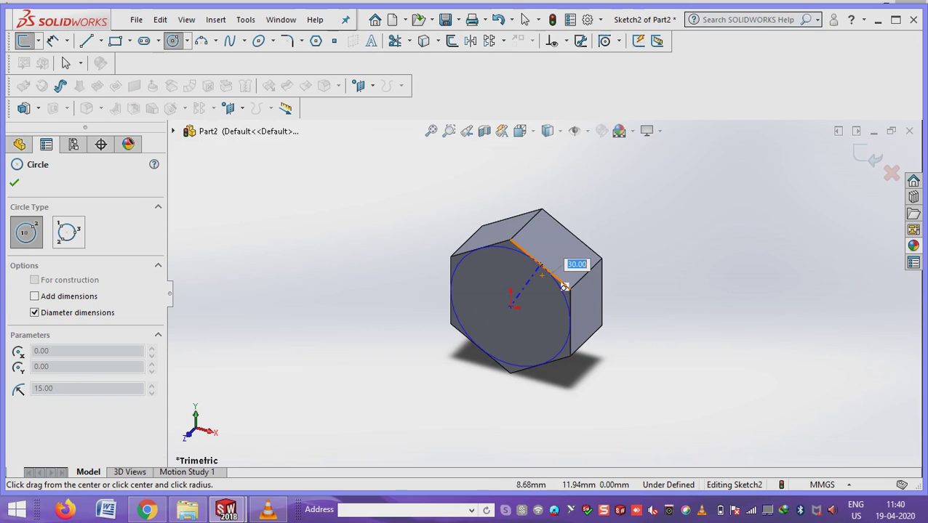
pyautogui.click(564, 286)
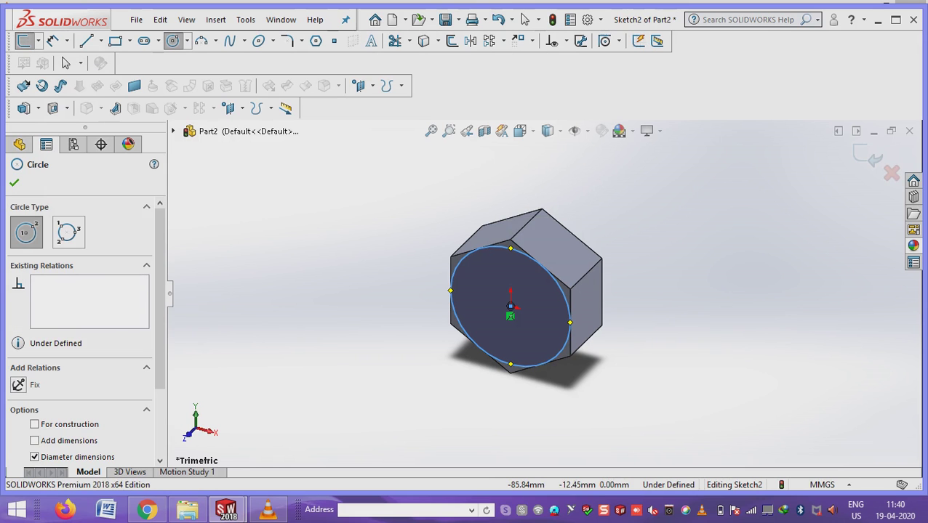
pyautogui.press('Escape')
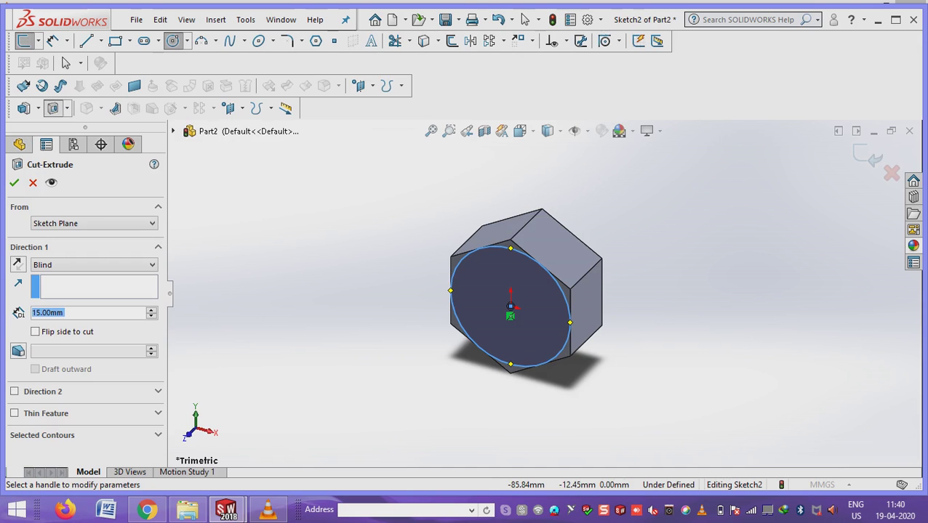
# Cut outside the circle with flipped side and 60° draft to chamfer the corners.
pyautogui.click(34, 331)
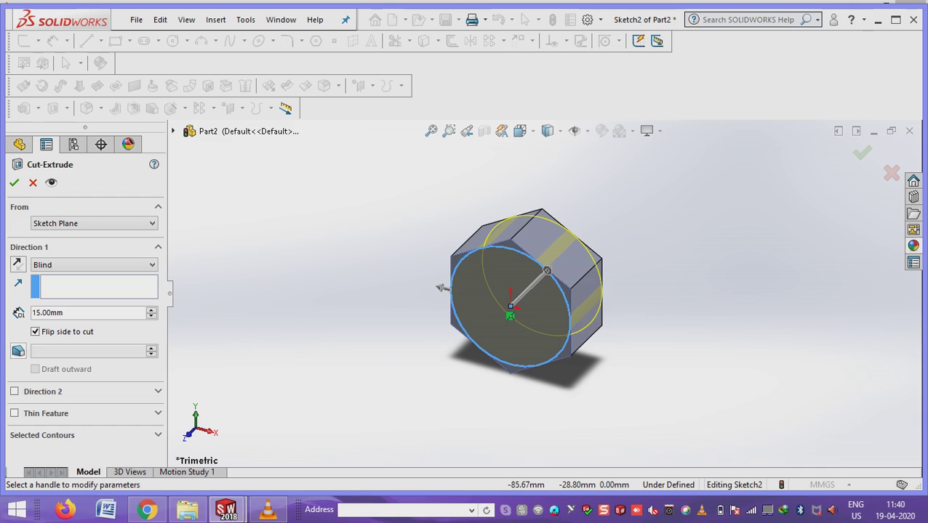
pyautogui.click(18, 351)
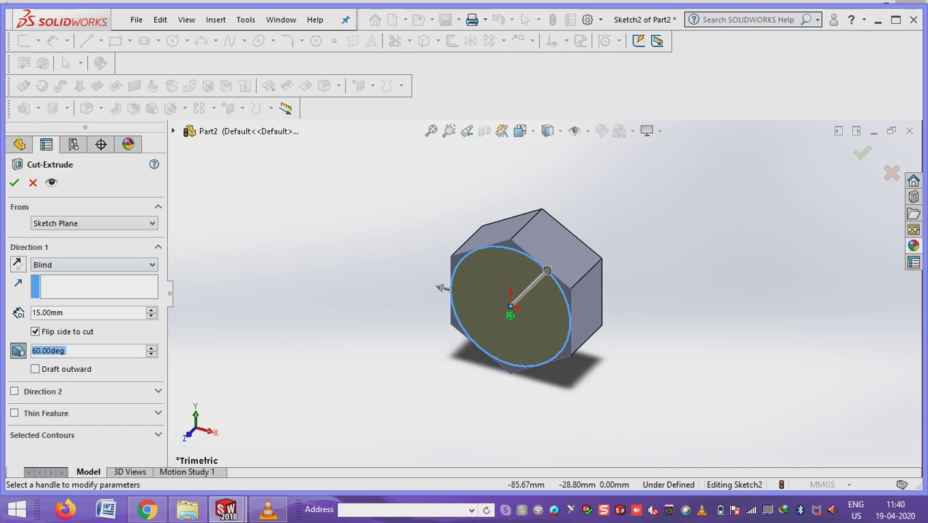
pyautogui.click(14, 183)
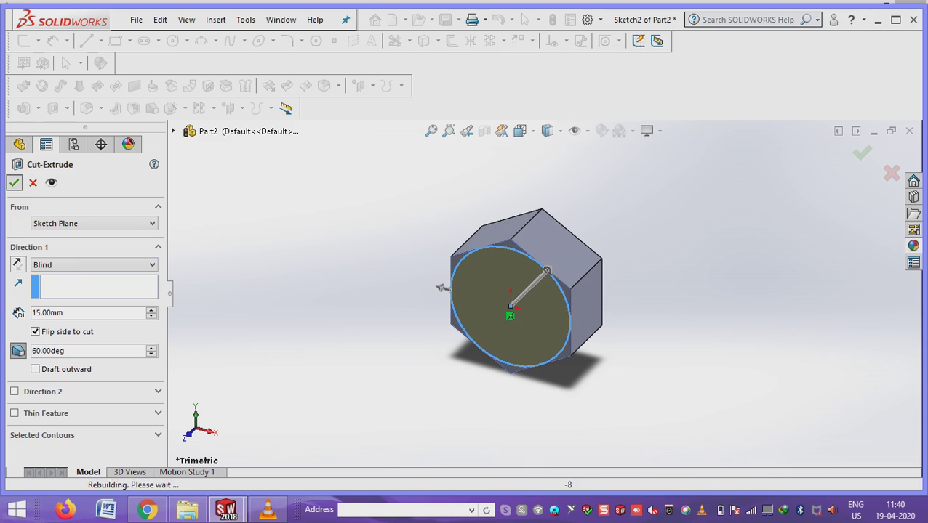
pyautogui.press('Left')
pyautogui.press('Left')
pyautogui.press('Left')
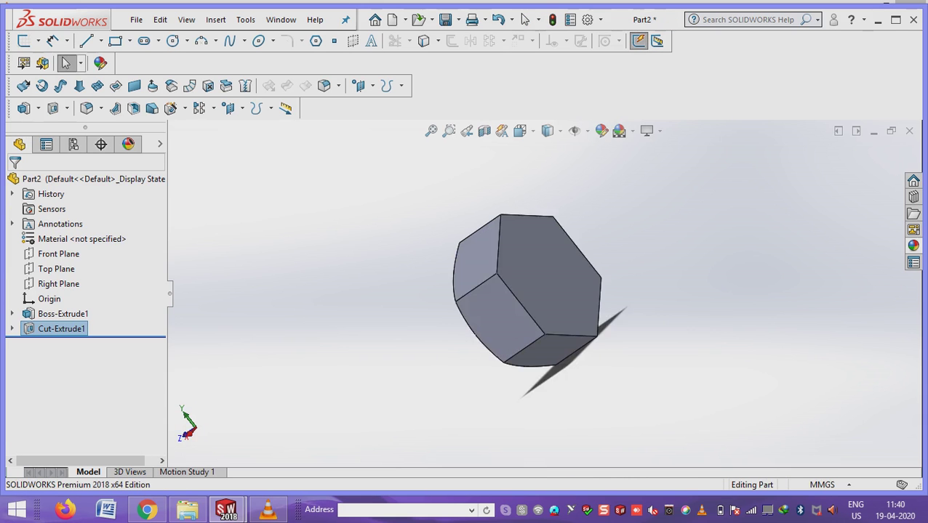
# Sketch a circle centred at the origin on the nut's other face.
pyautogui.rightClick(559, 217)
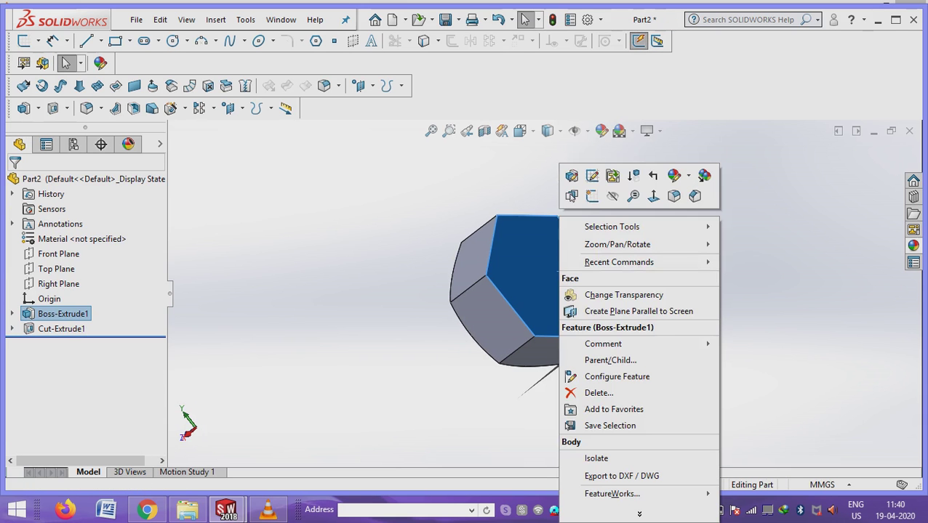
pyautogui.click(610, 195)
pyautogui.press('c')
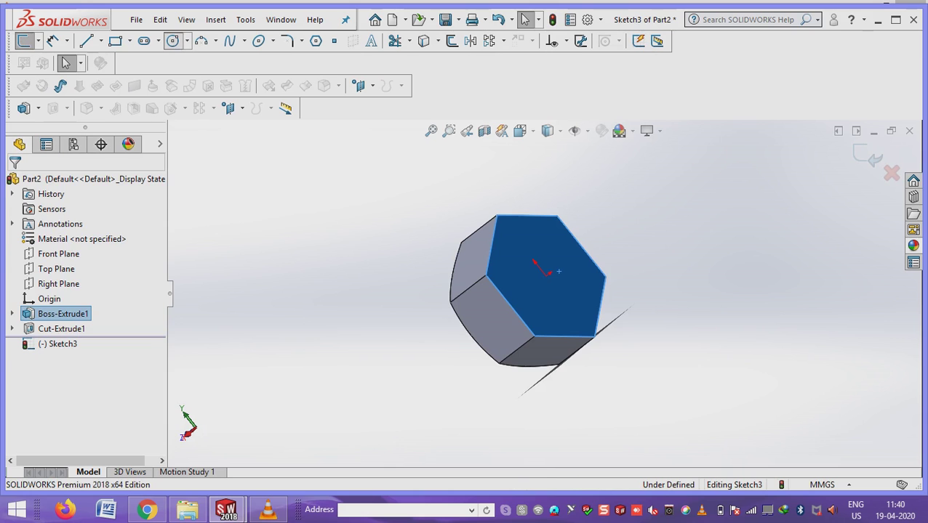
pyautogui.click(568, 293)
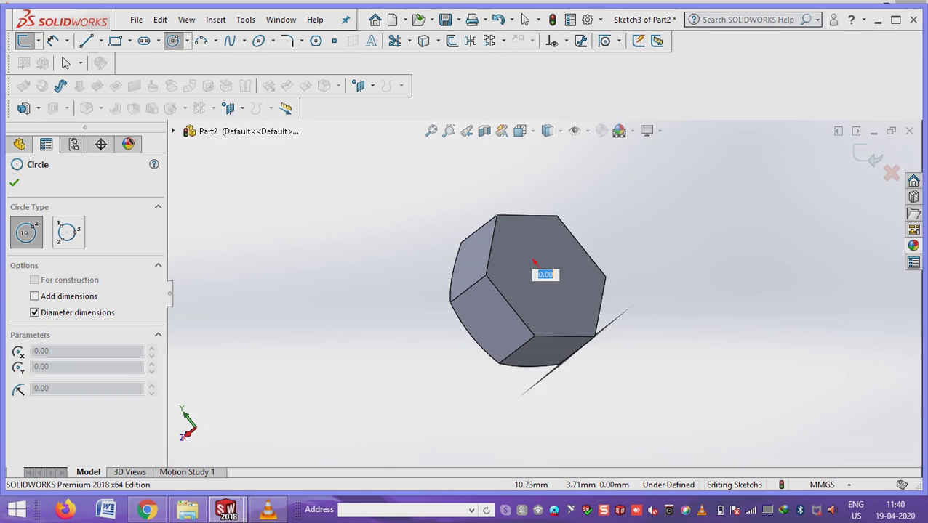
pyautogui.scroll(-1, 586, 241)
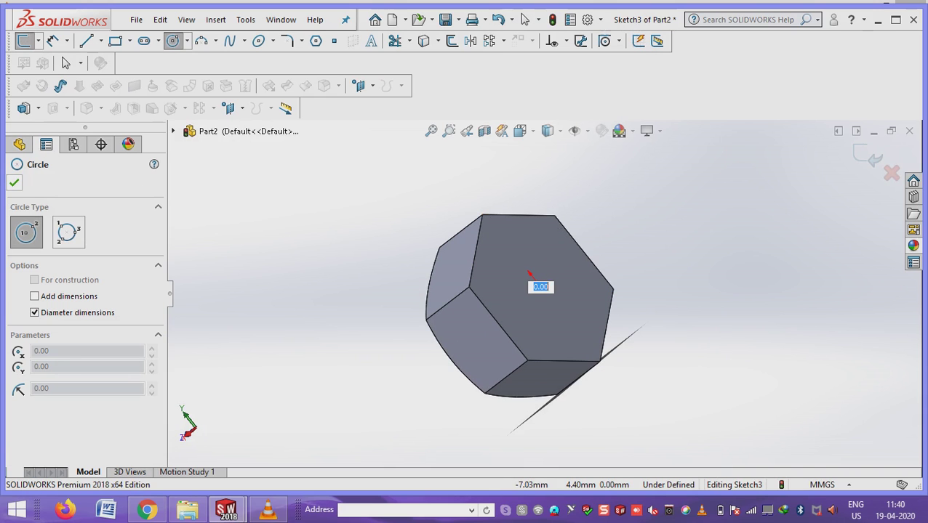
pyautogui.press('Escape')
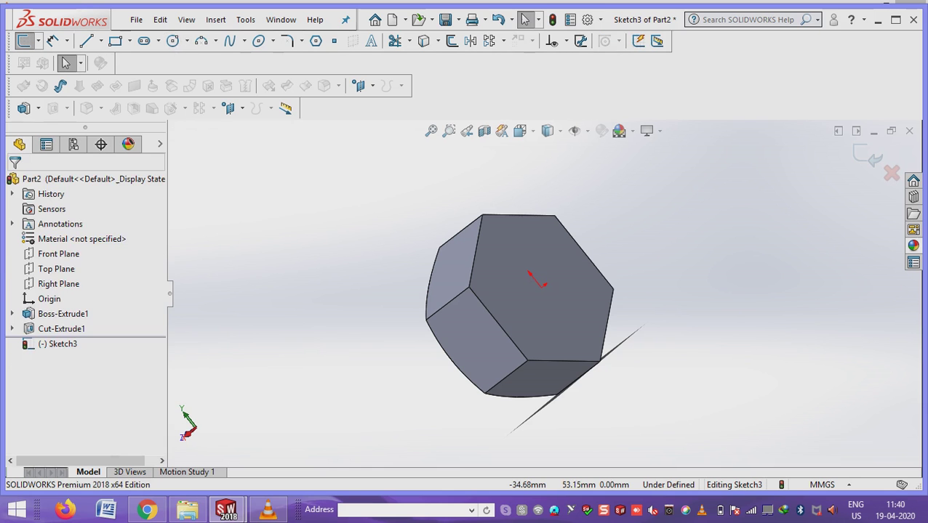
pyautogui.press('Return')
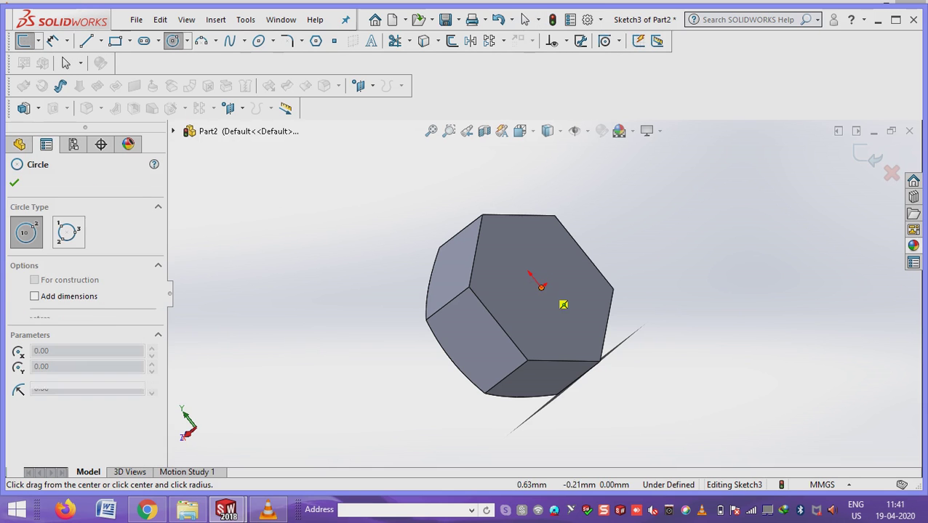
pyautogui.click(540, 287)
pyautogui.click(584, 253)
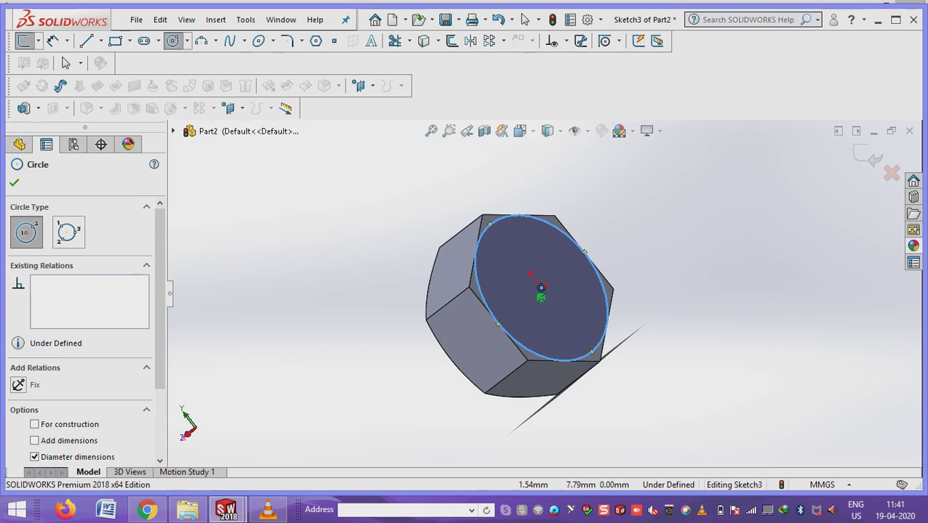
pyautogui.press('Escape')
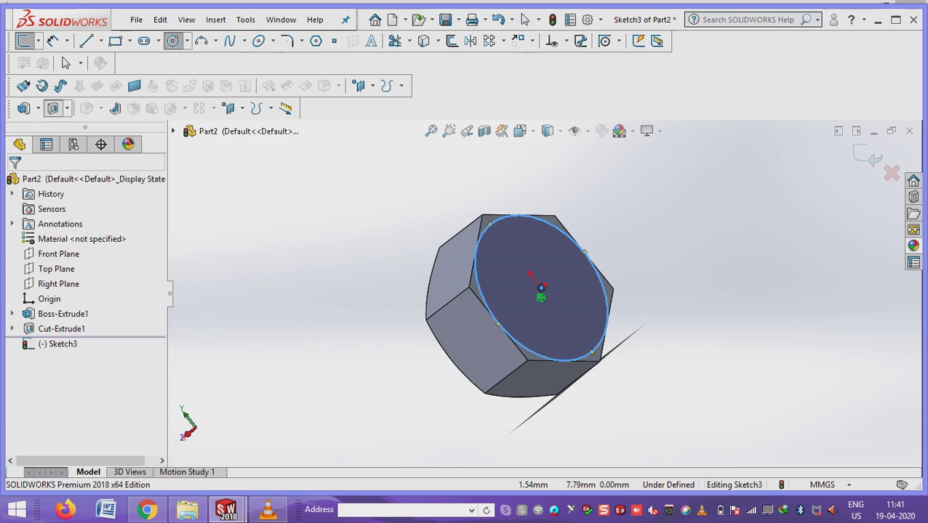
# Extrude-cut 15 mm with Flip side to cut, leaving a cylinder.
pyautogui.press('e')
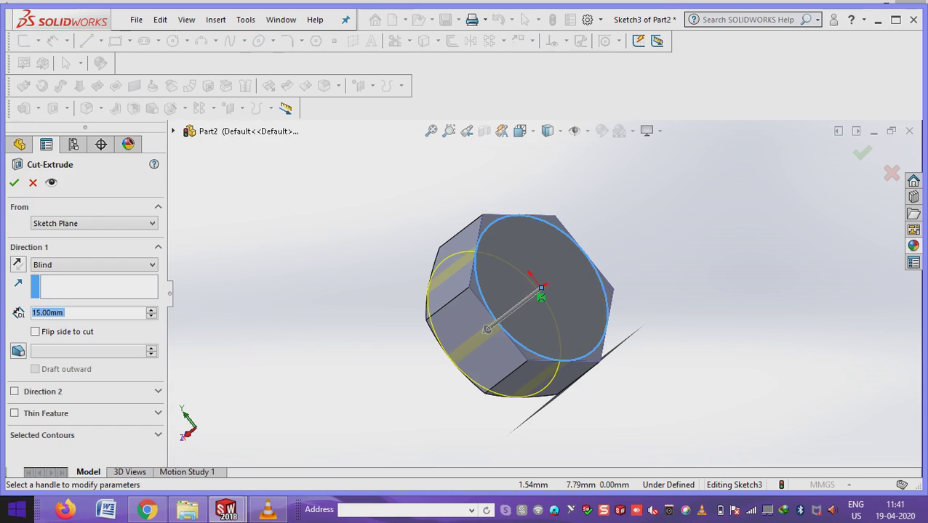
pyautogui.click(35, 331)
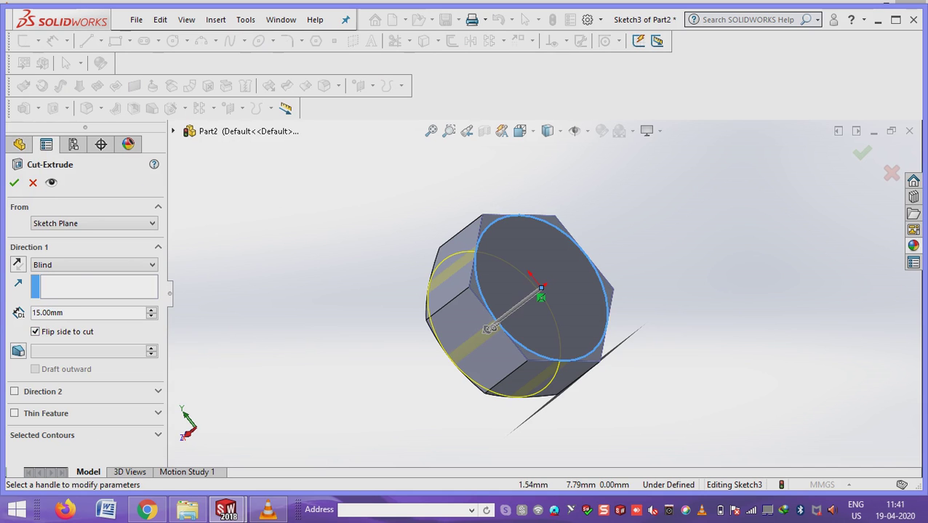
pyautogui.click(14, 183)
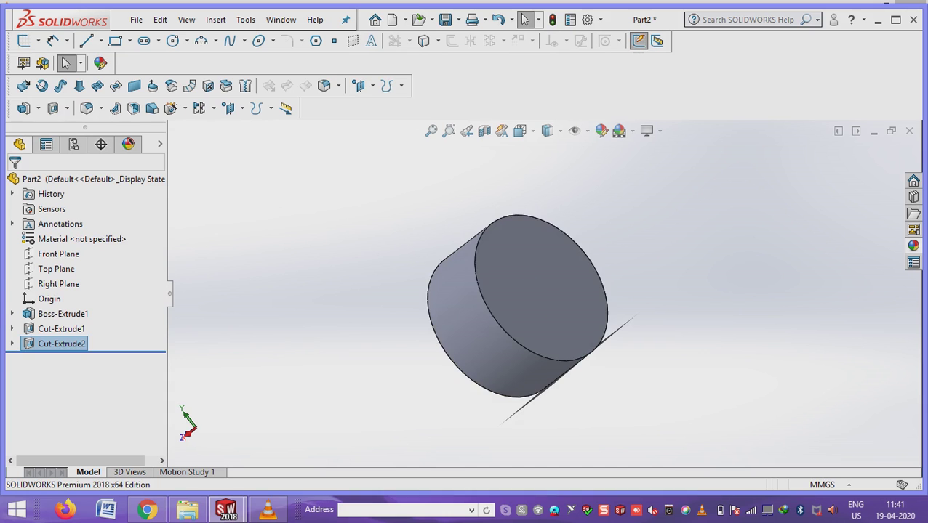
pyautogui.moveTo(509, 305); pyautogui.dragTo(452, 274, button='middle')
pyautogui.click(453, 274)
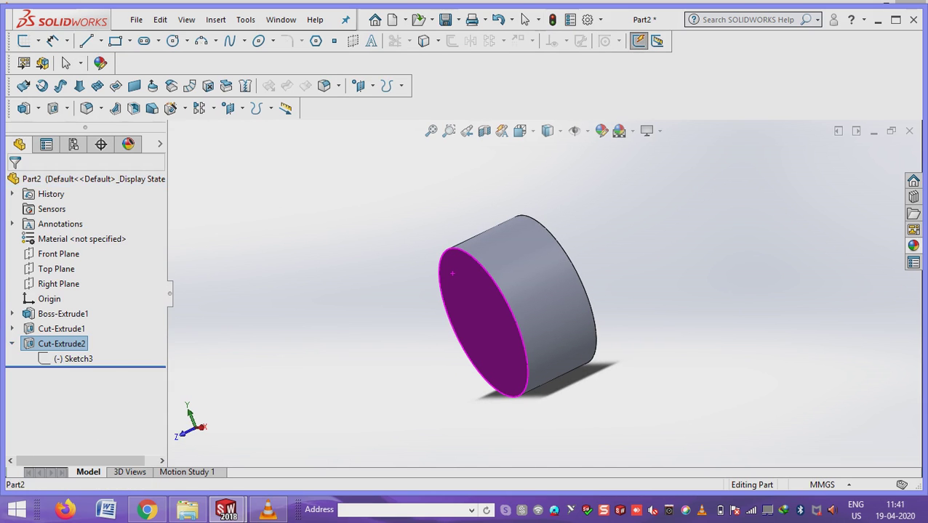
# Edit Cut-Extrude2 to add a 60° draft, chamfering the hex corners.
pyautogui.rightClick(62, 344)
pyautogui.click(50, 212)
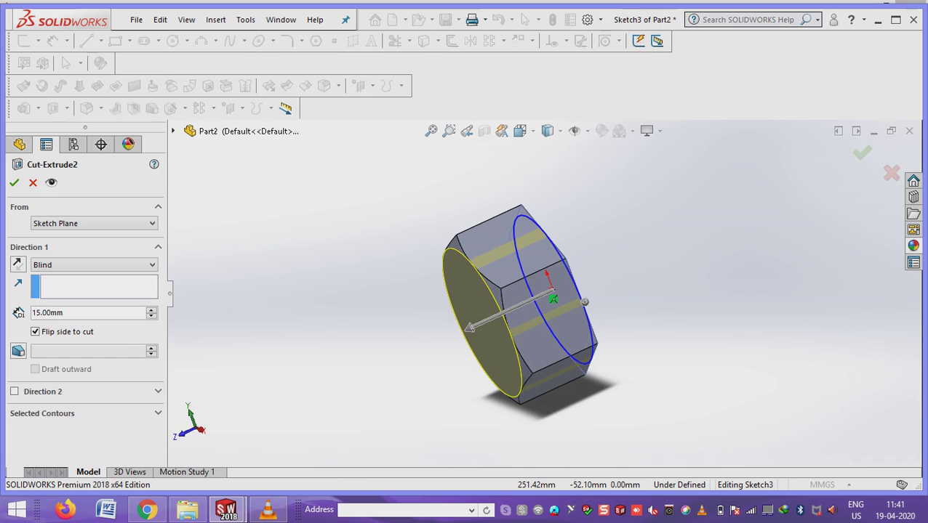
pyautogui.moveTo(495, 306); pyautogui.dragTo(553, 298, button='middle')
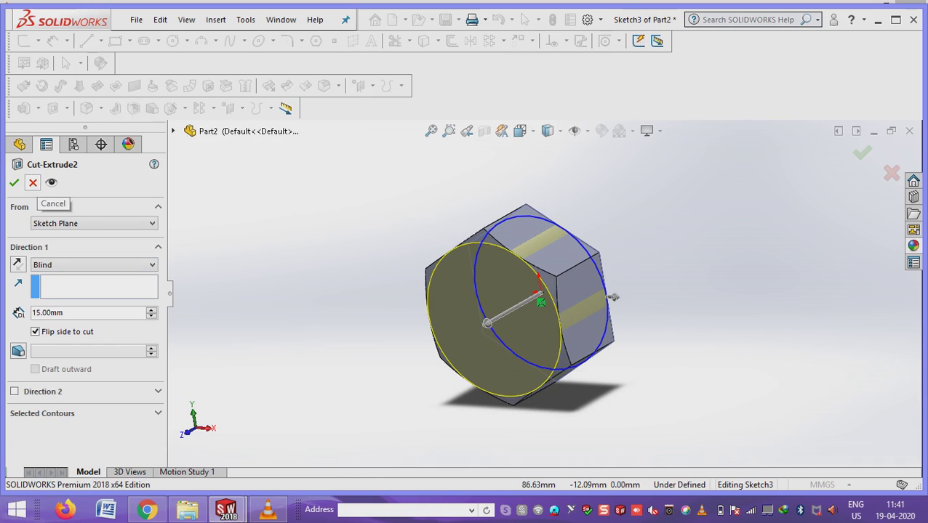
pyautogui.click(18, 351)
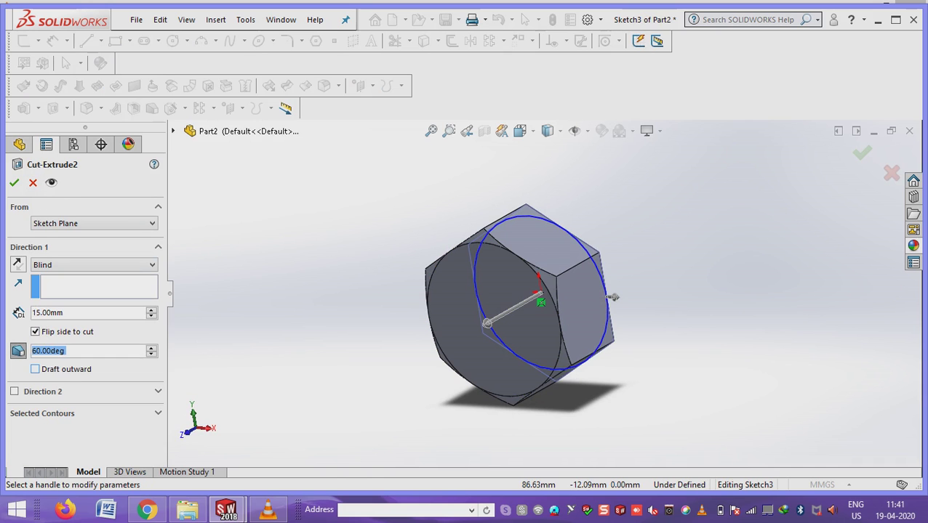
pyautogui.press('Return')
pyautogui.moveTo(553, 305)
pyautogui.mouseDown(button='middle')
pyautogui.moveTo(451, 312)
pyautogui.moveTo(542, 309)
pyautogui.mouseUp(button='middle')
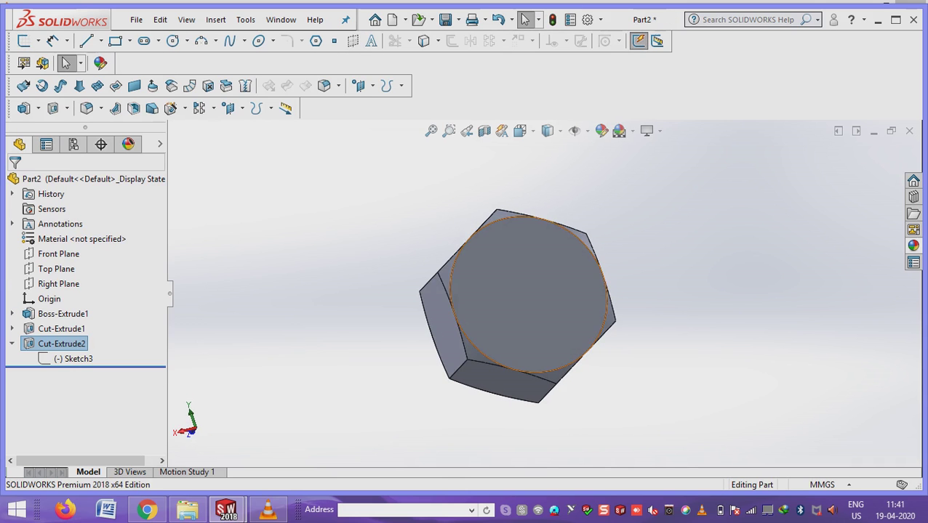
# Sketch a circle at the origin on the nut's round face.
pyautogui.rightClick(521, 216)
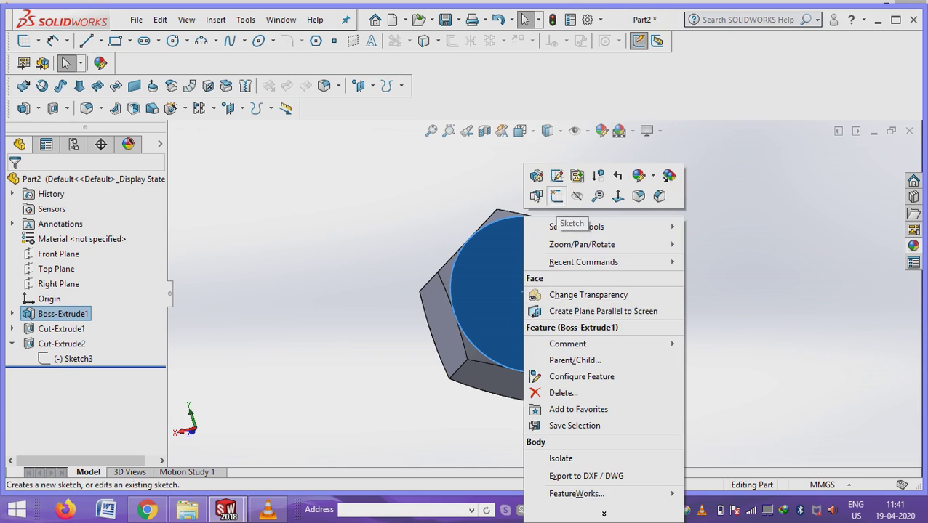
pyautogui.click(547, 202)
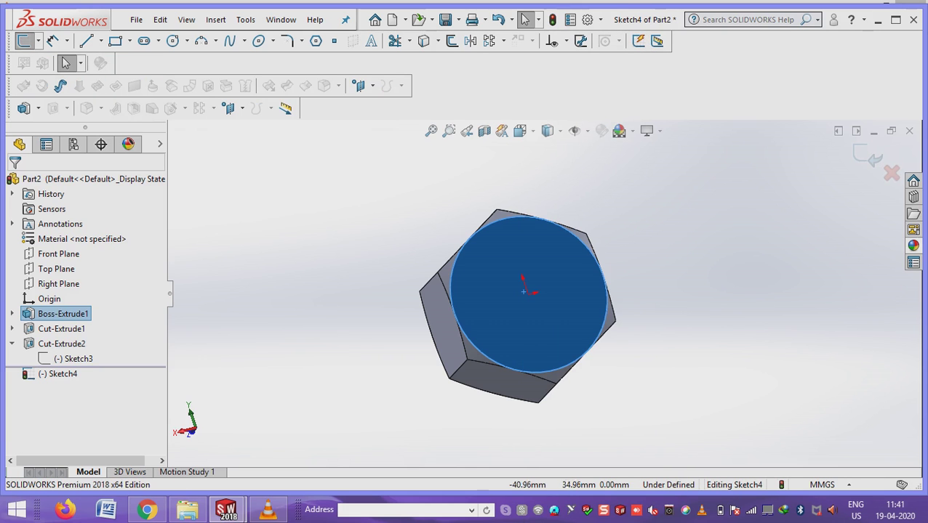
pyautogui.click(173, 41)
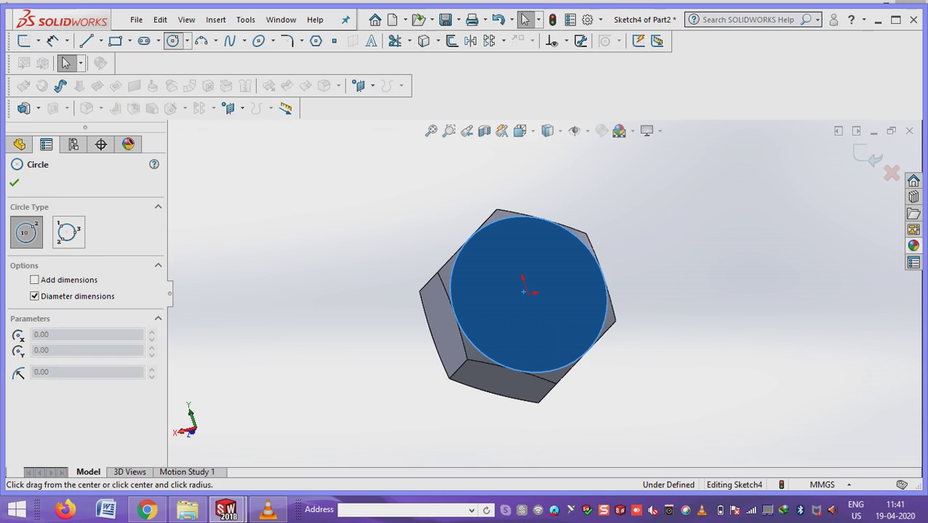
pyautogui.click(528, 295)
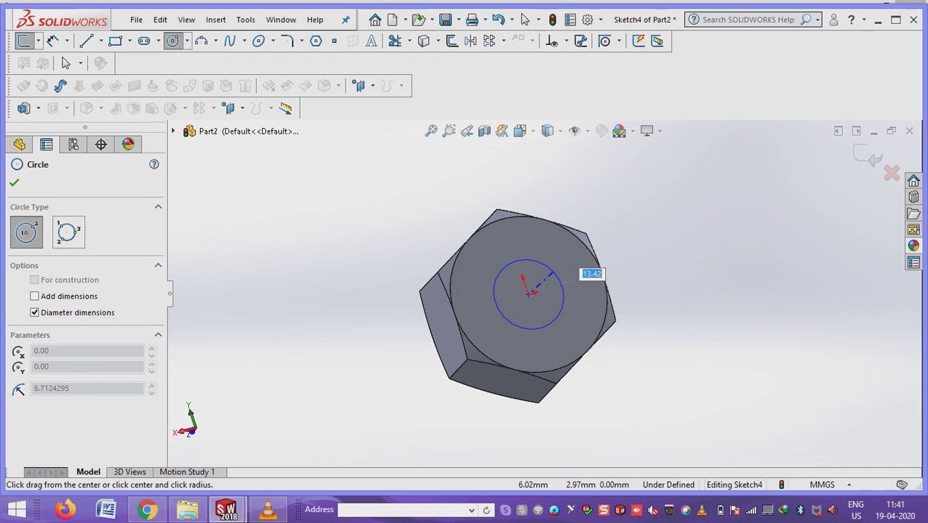
pyautogui.click(561, 285)
pyautogui.press('Escape')
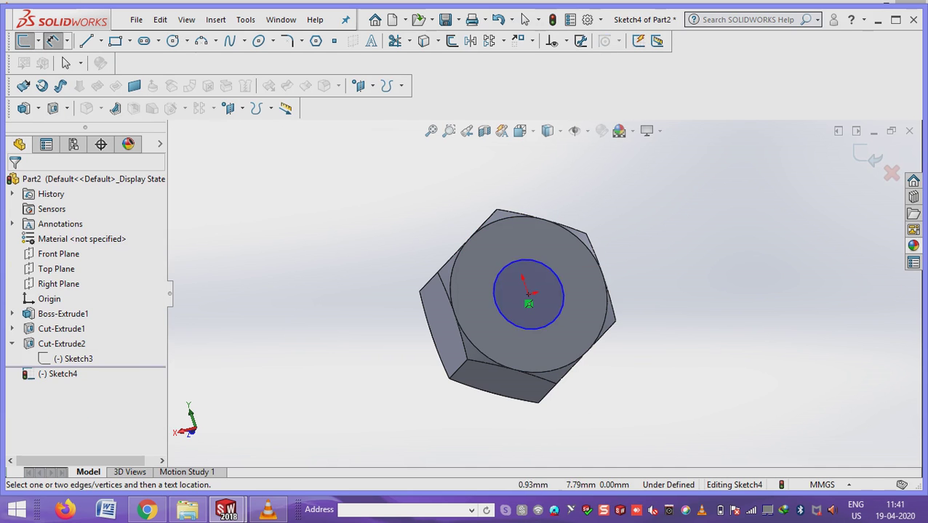
# Dimension the circle to 15 mm diameter and cut it 15 mm through the nut.
pyautogui.click(549, 266)
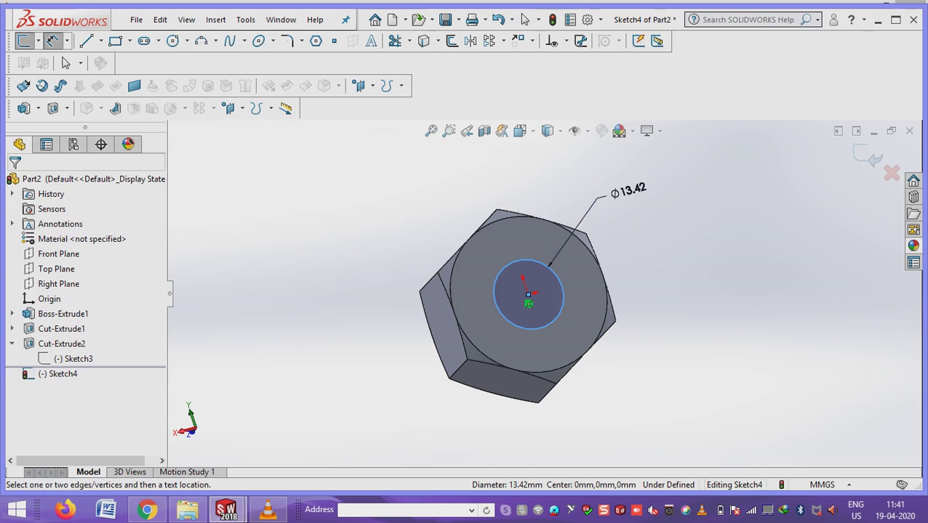
pyautogui.click(586, 208)
pyautogui.write('15')
pyautogui.press('Return')
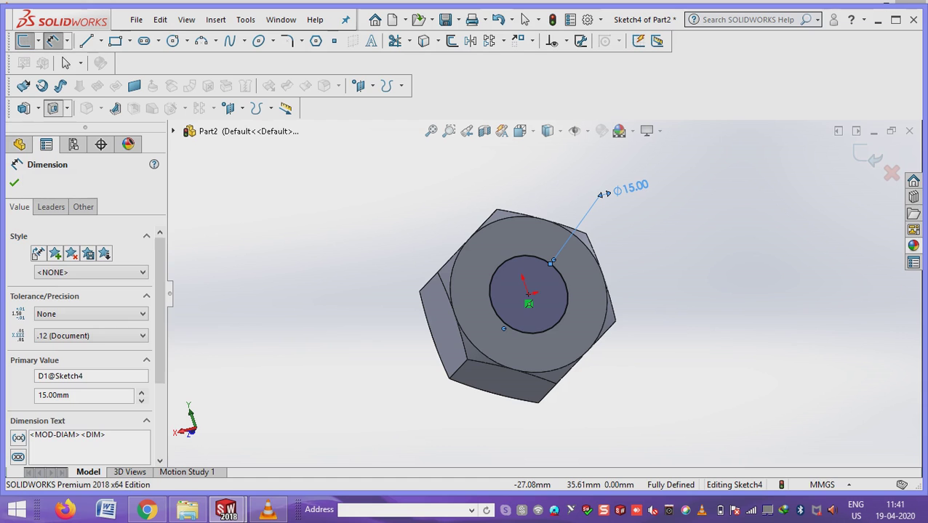
pyautogui.click(133, 86)
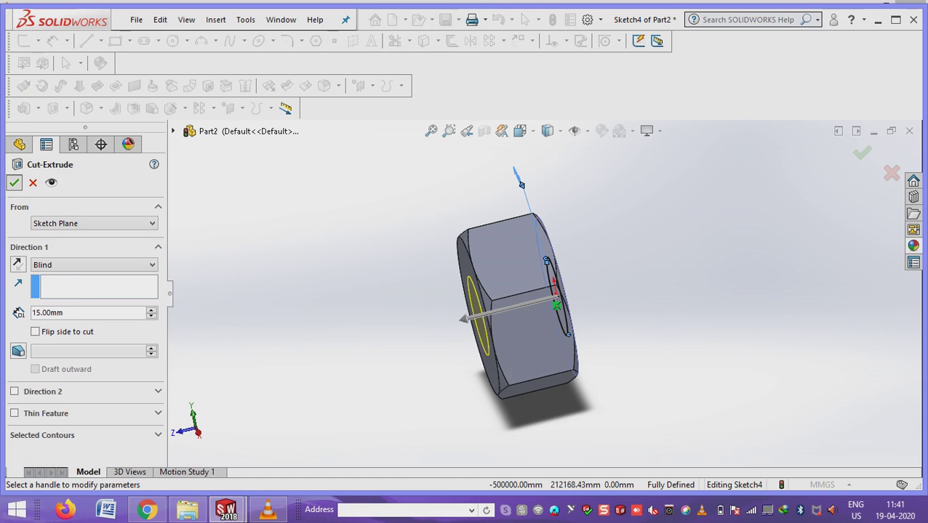
pyautogui.click(14, 182)
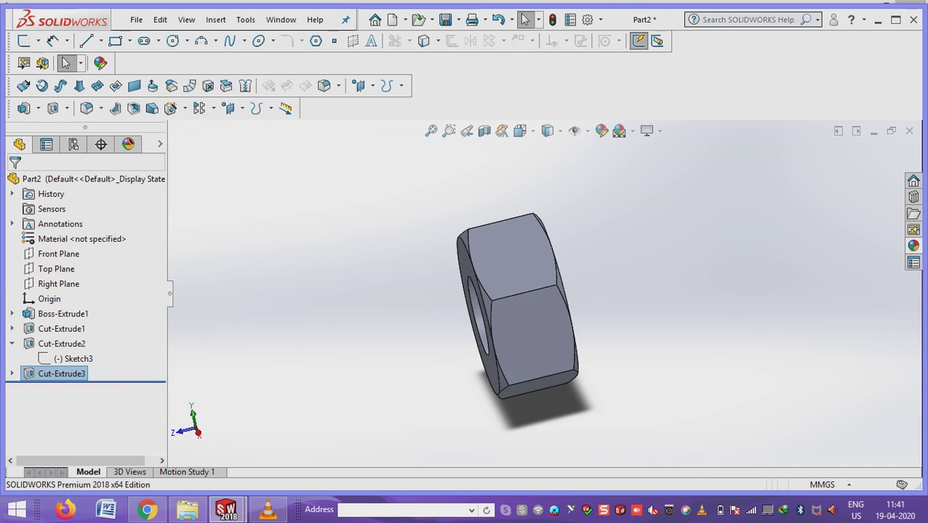
# Save the nut part as 2.SLDPRT on the Desktop.
pyautogui.click(136, 20)
pyautogui.click(164, 169)
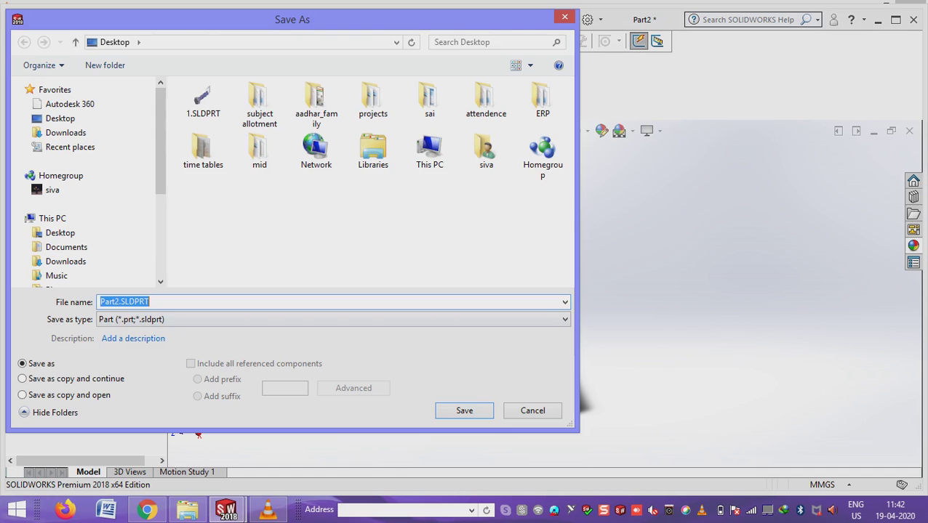
pyautogui.write('2')
pyautogui.press('BackSpace')
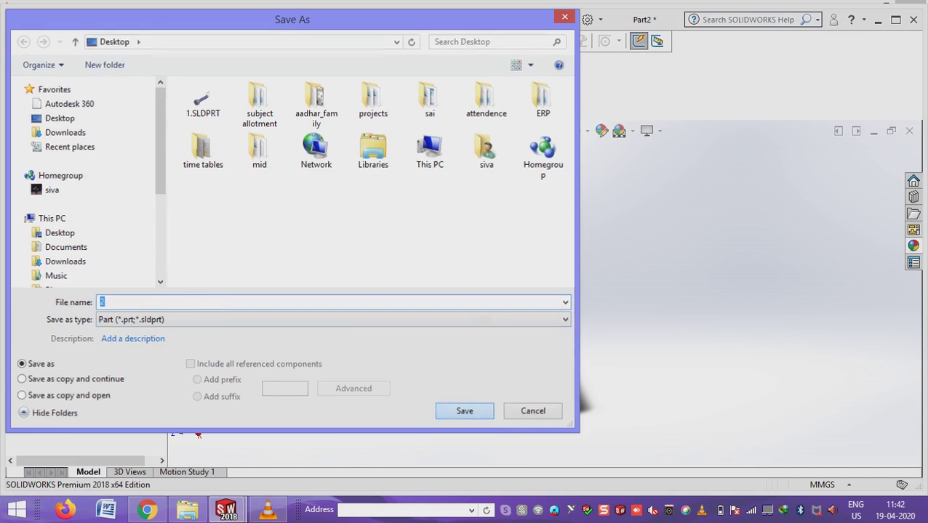
pyautogui.press('Escape')
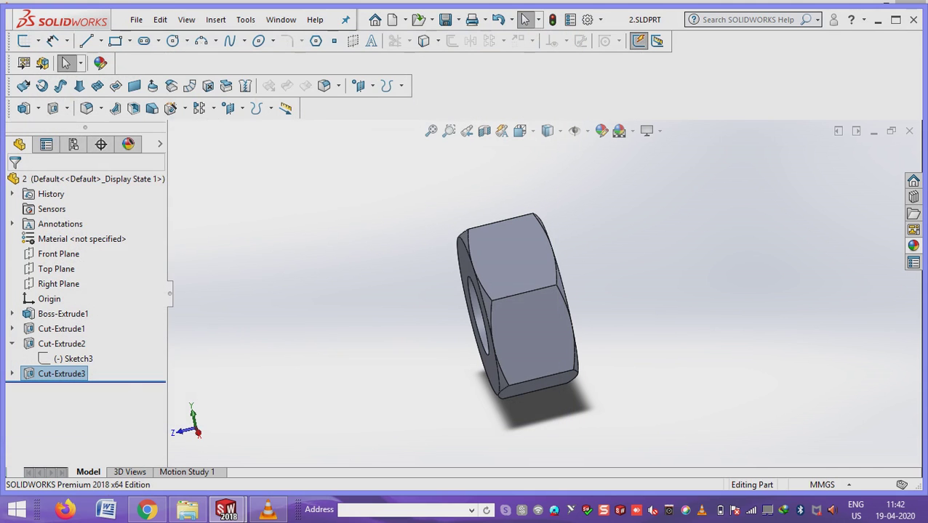
# Reopen the bolt part 1.SLDPRT.
pyautogui.click(136, 20)
pyautogui.press('Escape')
pyautogui.hotkey('ctrl', 'o')
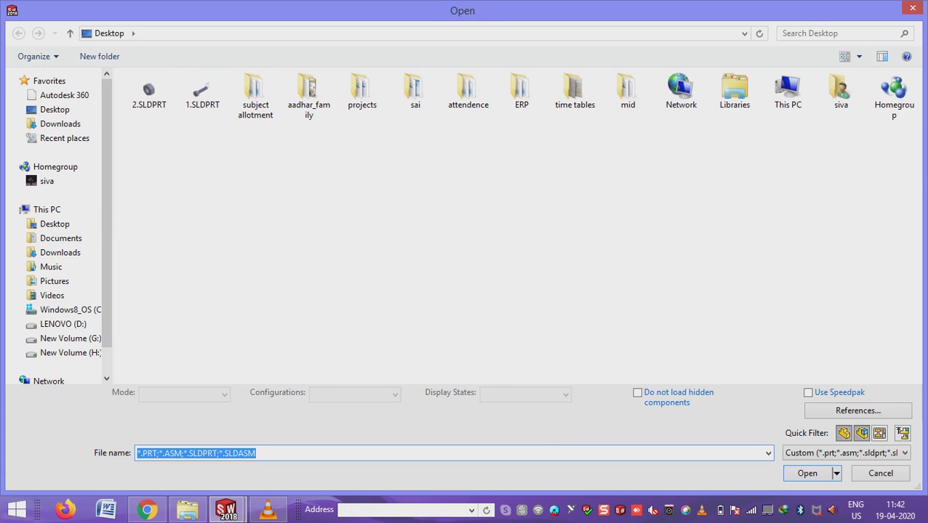
pyautogui.doubleClick(202, 91)
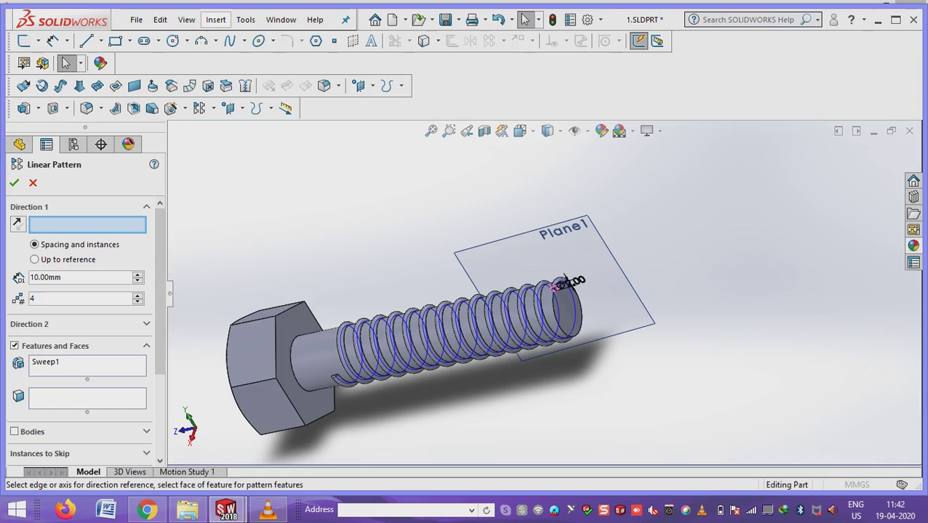
# Cancel the pending linear pattern command.
pyautogui.click(215, 19)
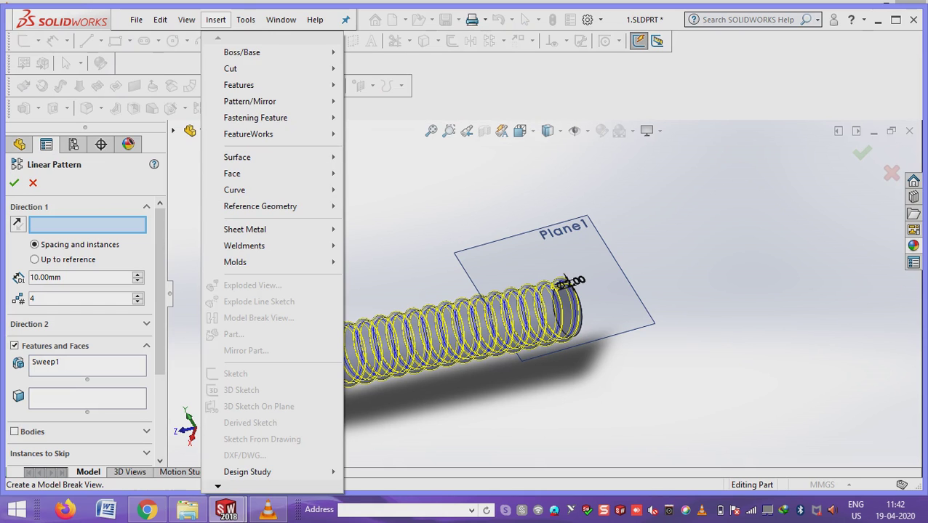
pyautogui.press('Escape')
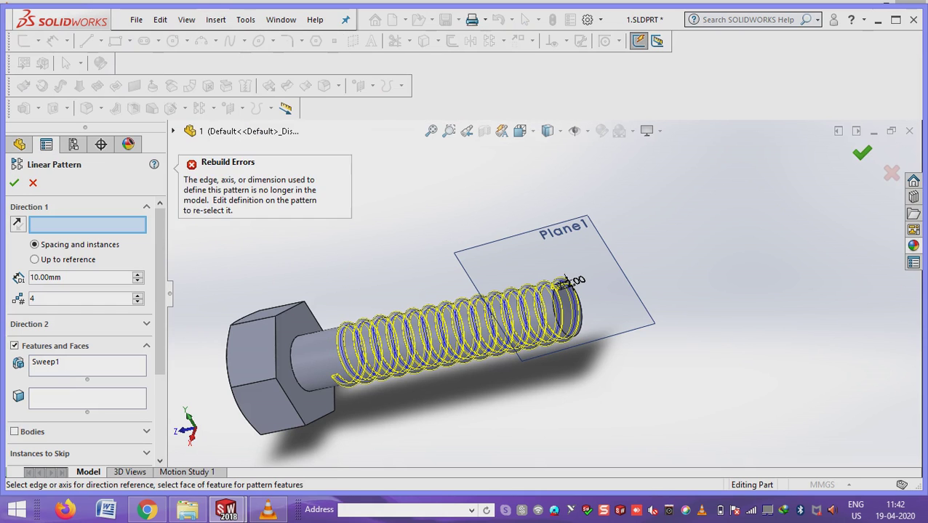
pyautogui.click(32, 182)
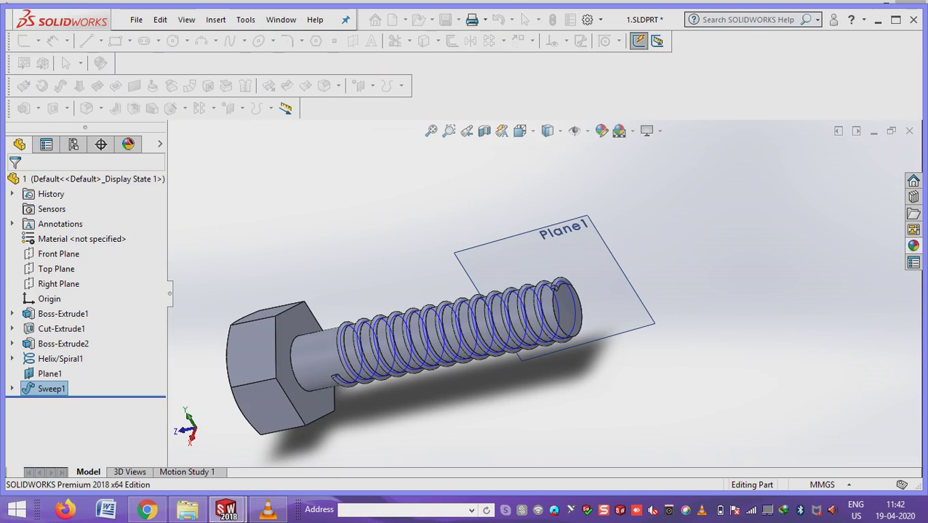
# Insert nut part 2.SLDPRT, accept matching units, and move it -40 mm along Z.
pyautogui.click(215, 20)
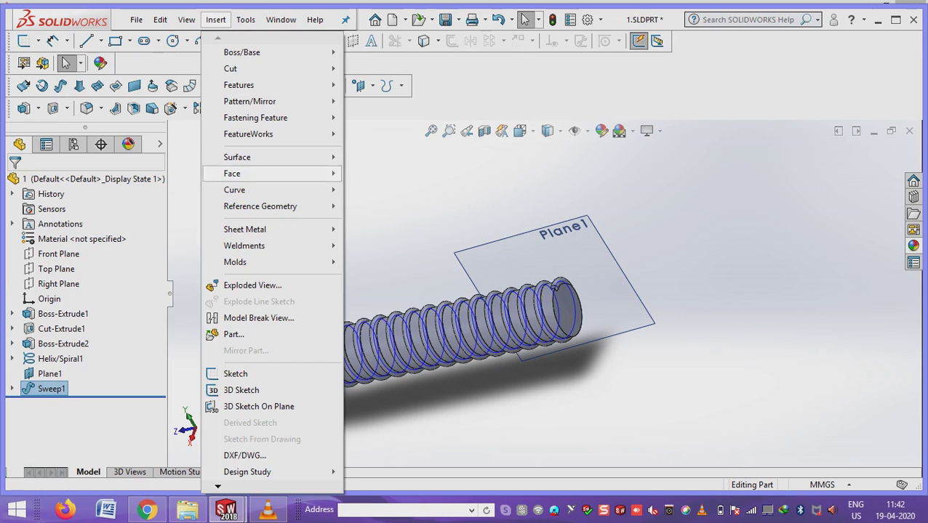
pyautogui.click(233, 335)
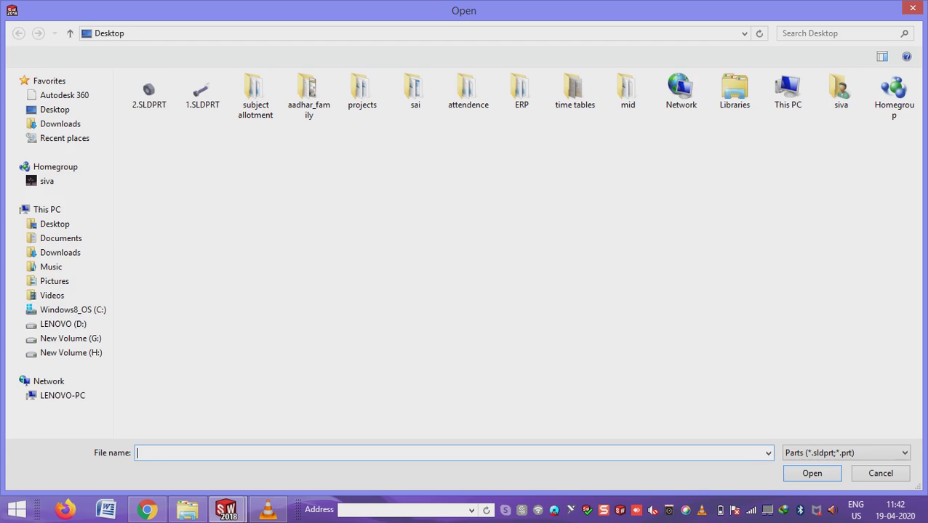
pyautogui.click(149, 91)
pyautogui.press('Escape')
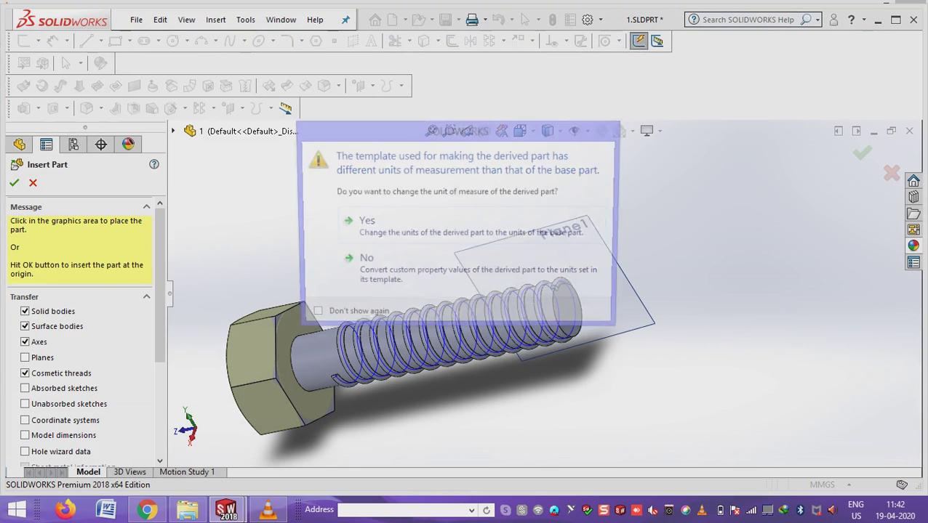
pyautogui.press('Return')
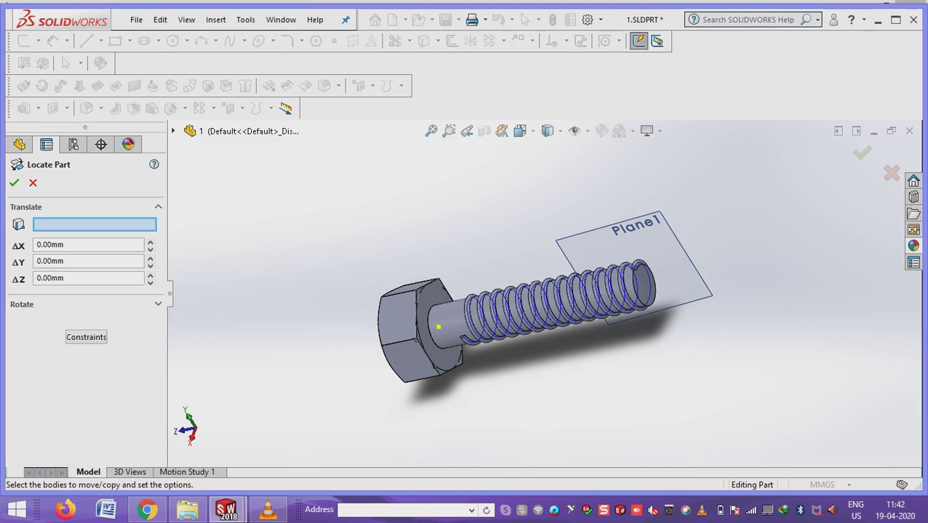
pyautogui.click(149, 282)
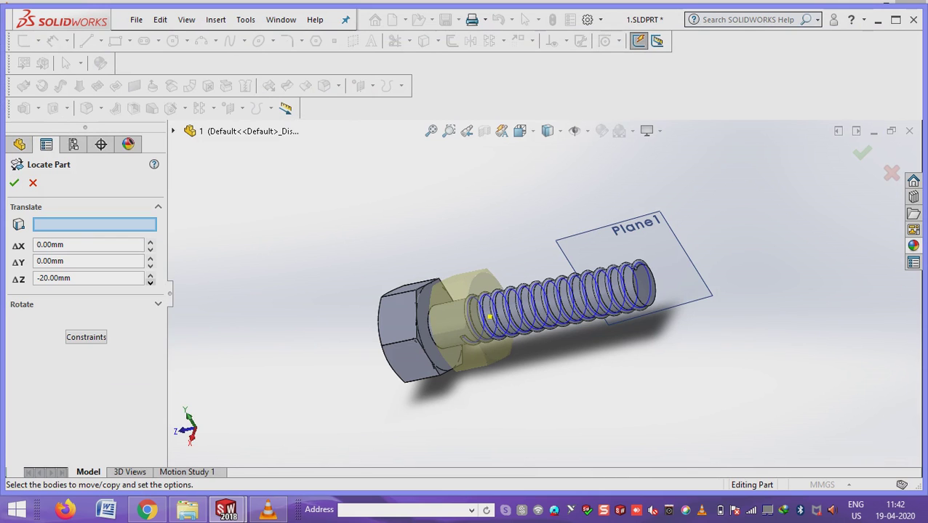
pyautogui.click(150, 282)
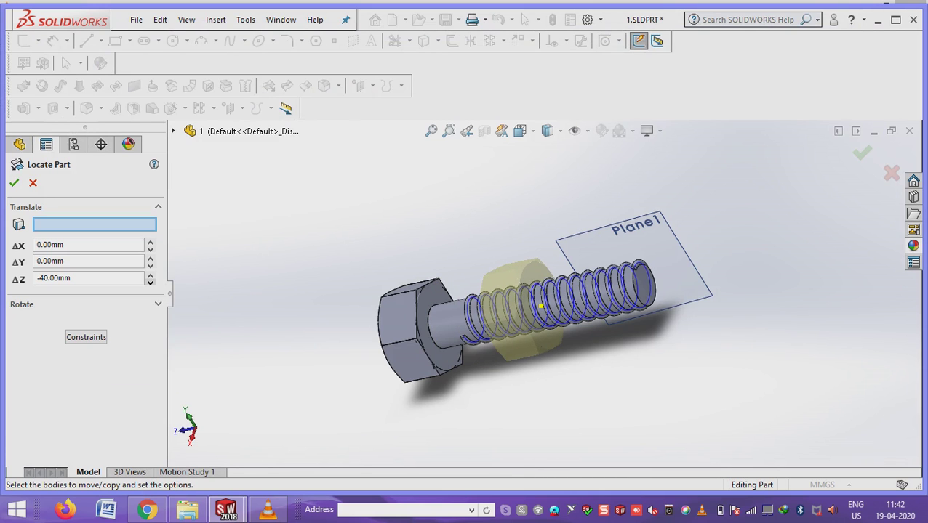
pyautogui.click(14, 182)
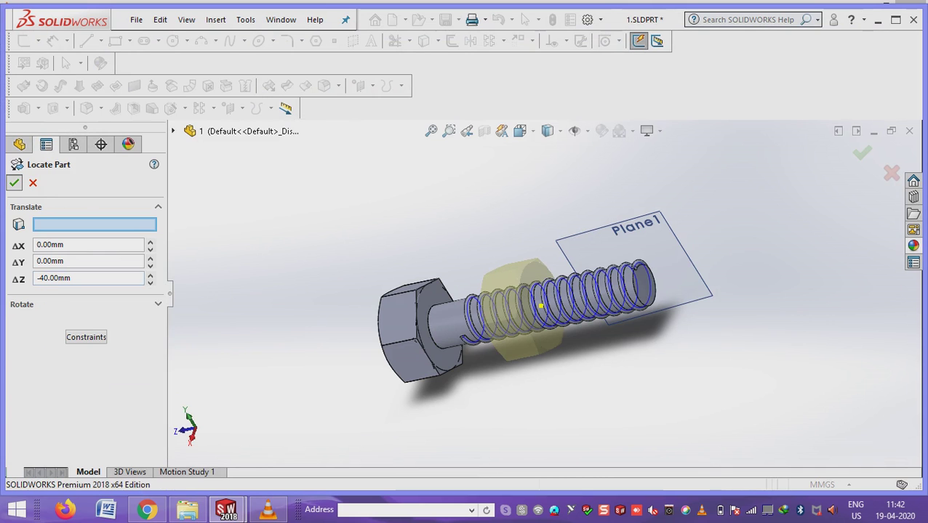
pyautogui.scroll(-3, 427, 328)
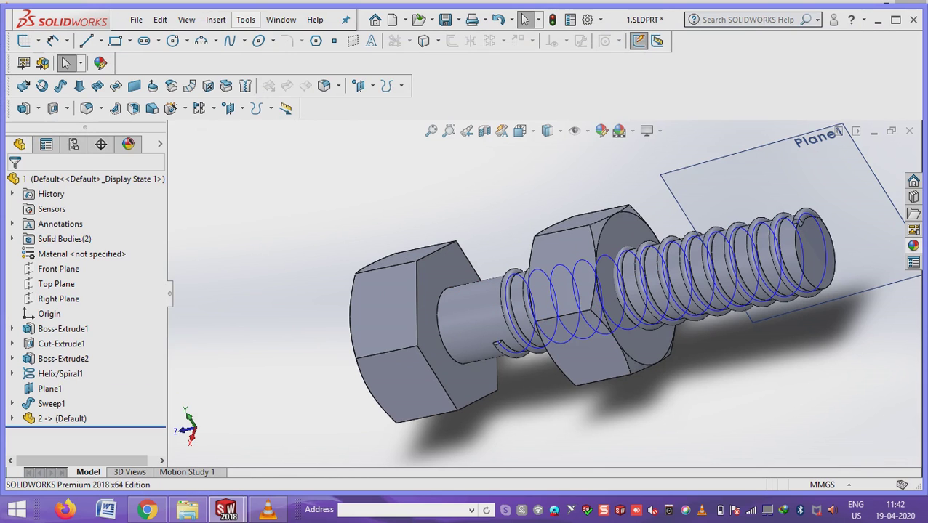
# Combine with Subtract, keeping the nut as main body and removing the Sweep1 bolt body.
pyautogui.click(245, 19)
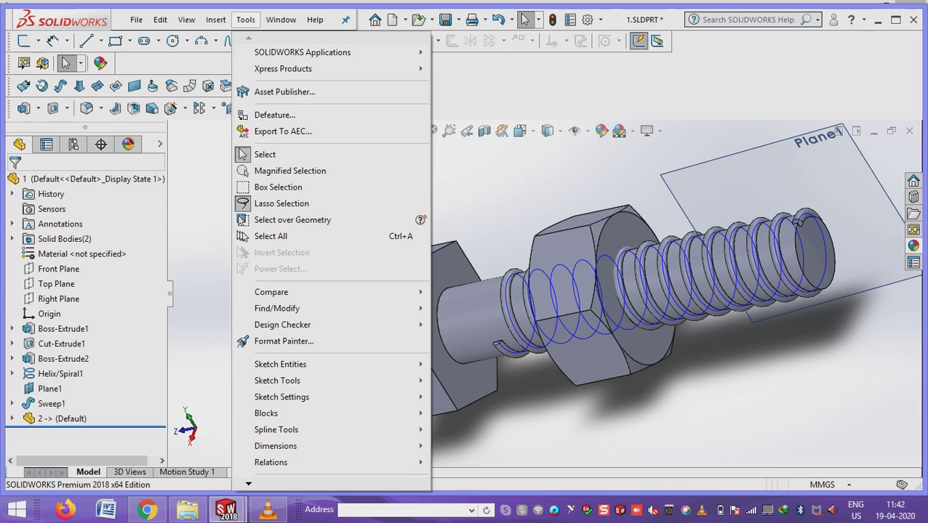
pyautogui.click(215, 19)
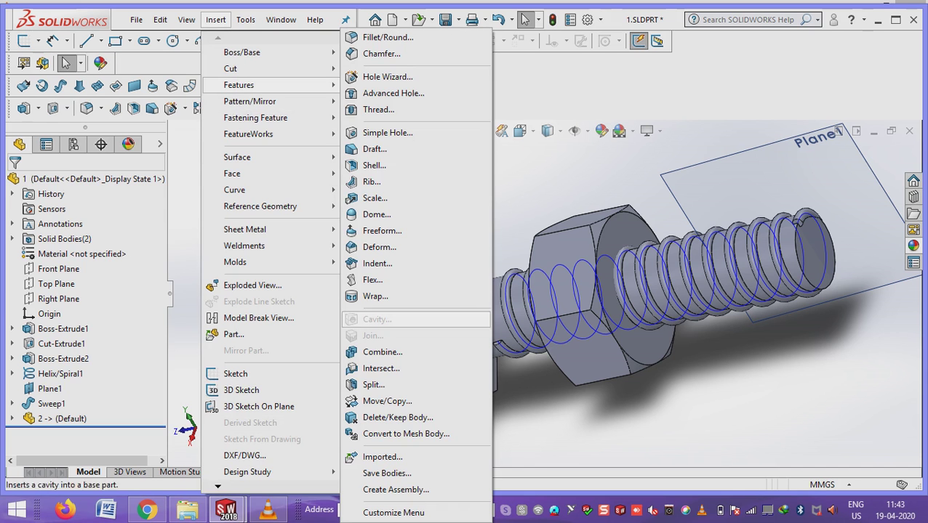
pyautogui.click(381, 351)
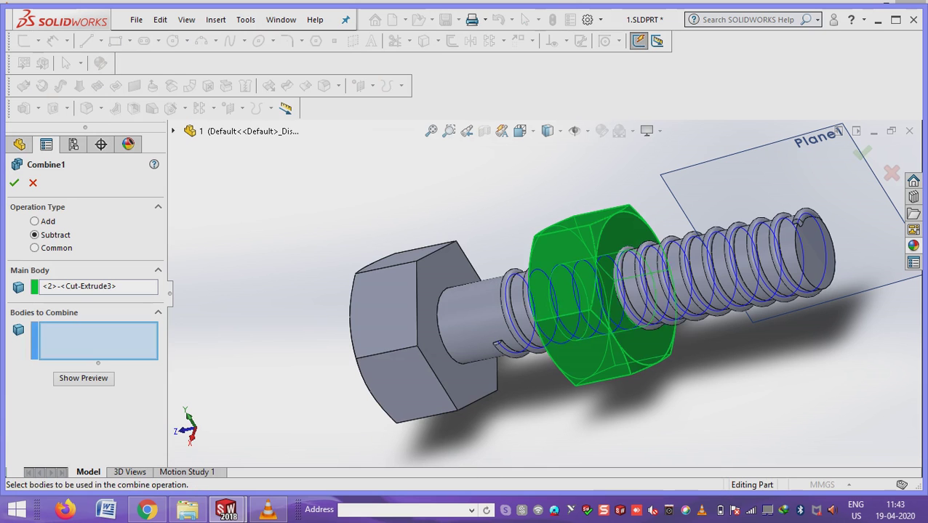
pyautogui.click(657, 274)
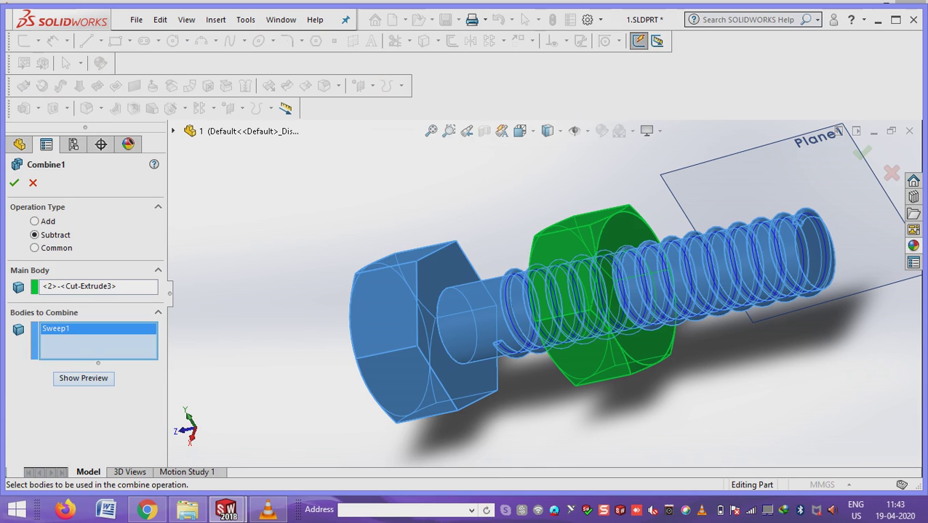
pyautogui.press('Return')
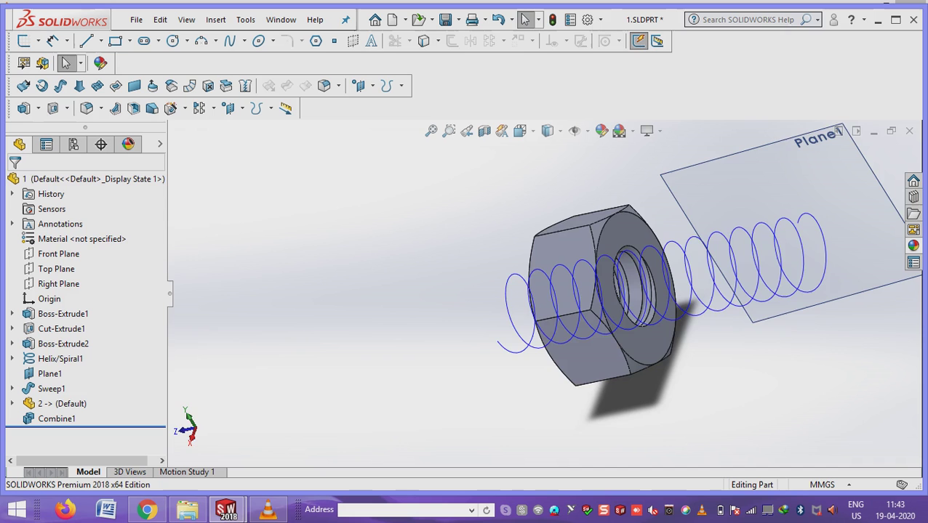
pyautogui.press('Left')
pyautogui.press('Left')
pyautogui.press('Left')
pyautogui.press('Left')
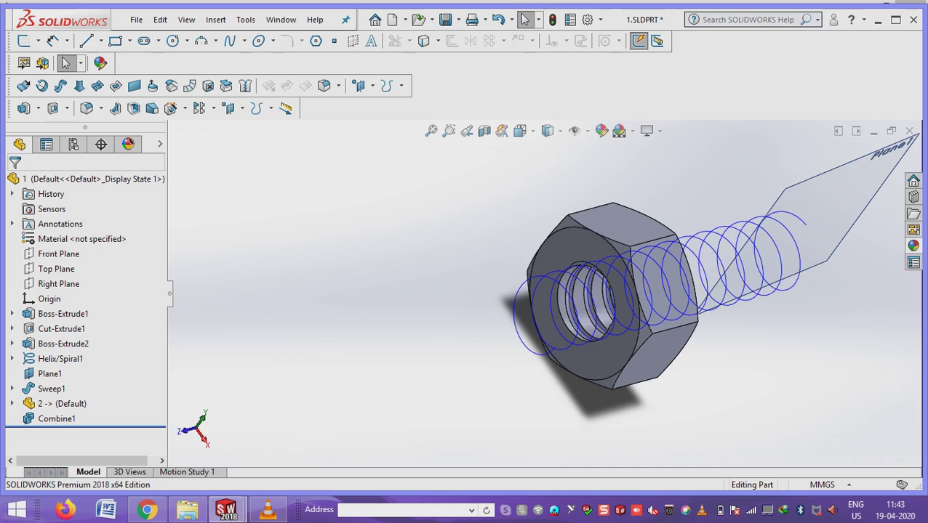
# Hide Helix/Spiral1 and Plane1.
pyautogui.rightClick(522, 305)
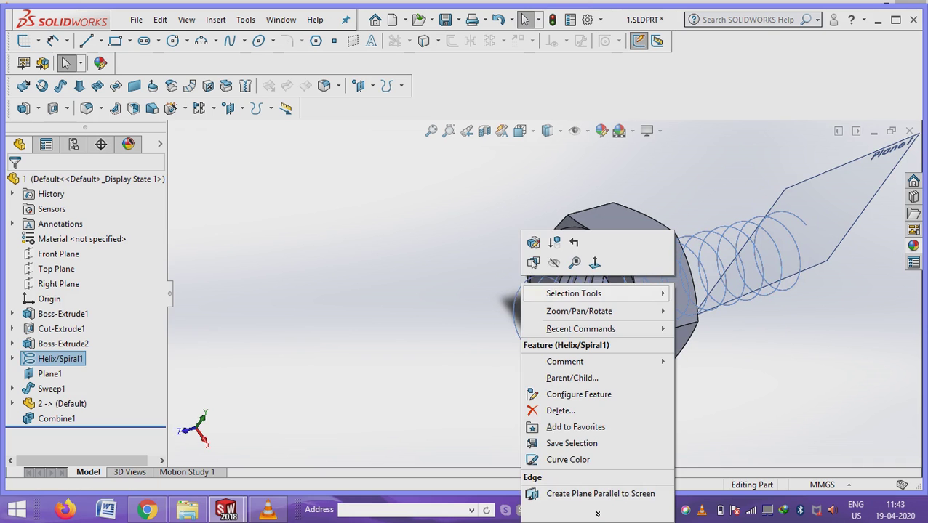
pyautogui.click(554, 262)
pyautogui.moveTo(581, 306); pyautogui.dragTo(640, 305, button='middle')
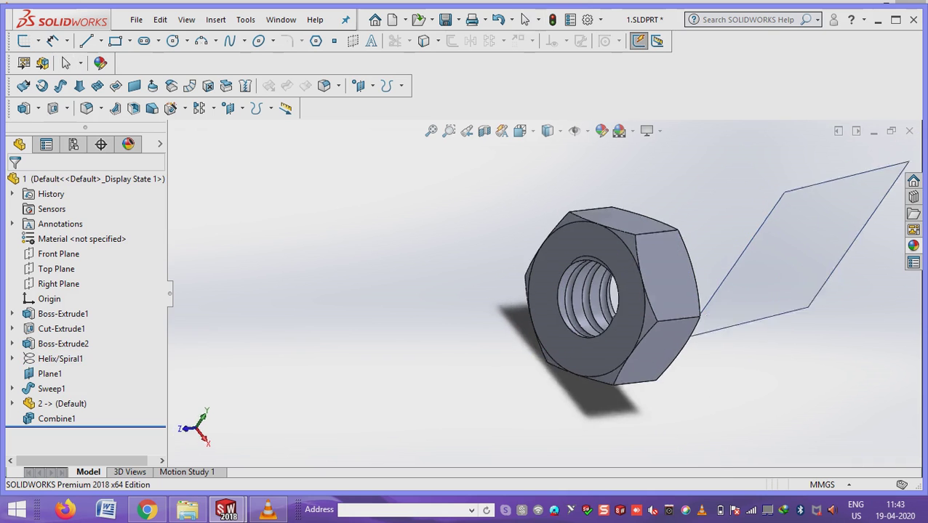
pyautogui.click(822, 291)
pyautogui.rightClick(771, 247)
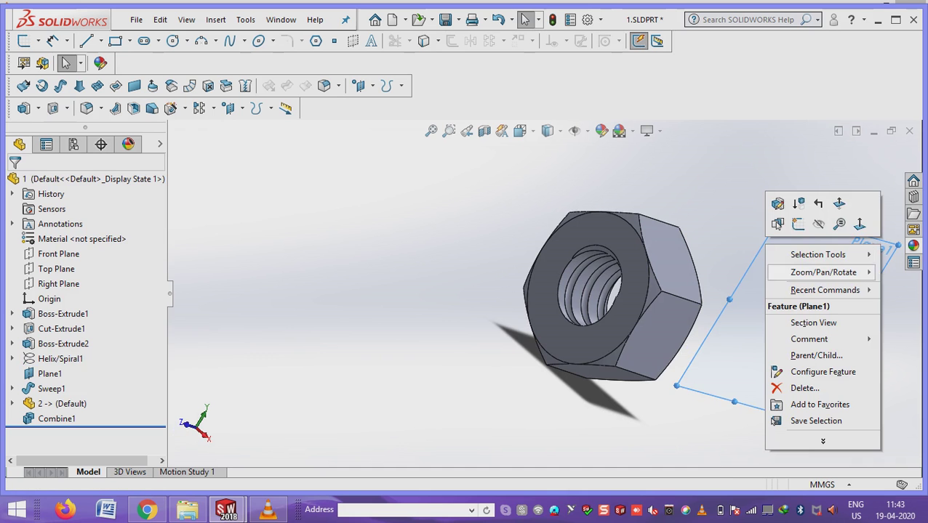
pyautogui.click(822, 246)
pyautogui.scroll(-3, 556, 291)
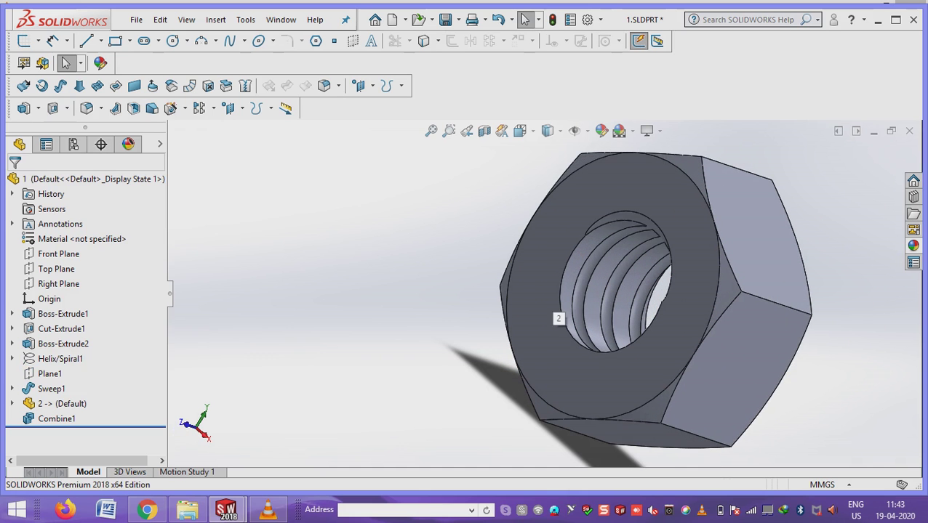
# Save the threaded nut as a separate part named 3.
pyautogui.click(136, 20)
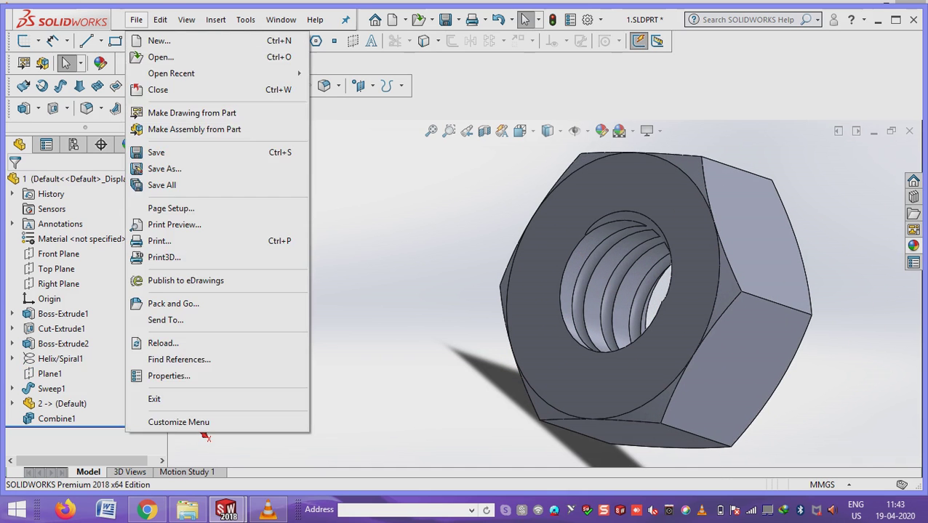
pyautogui.click(156, 151)
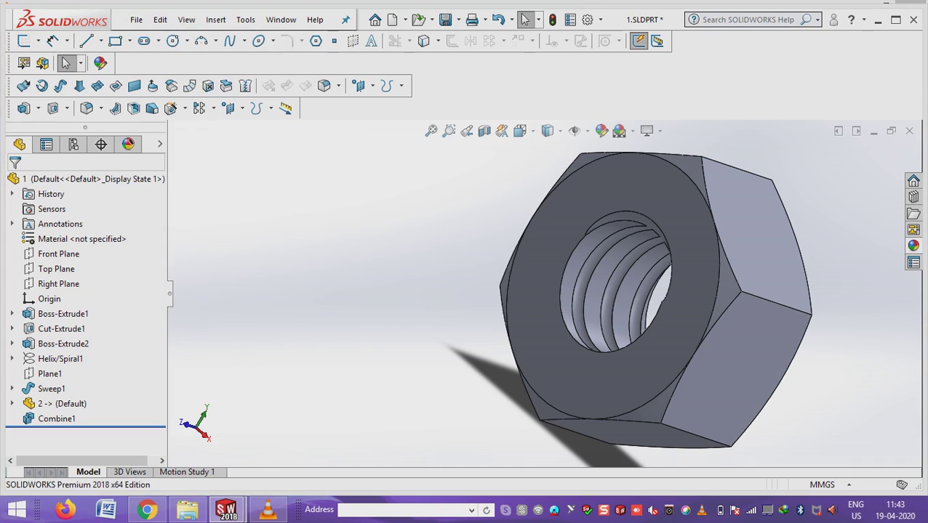
pyautogui.write('3')
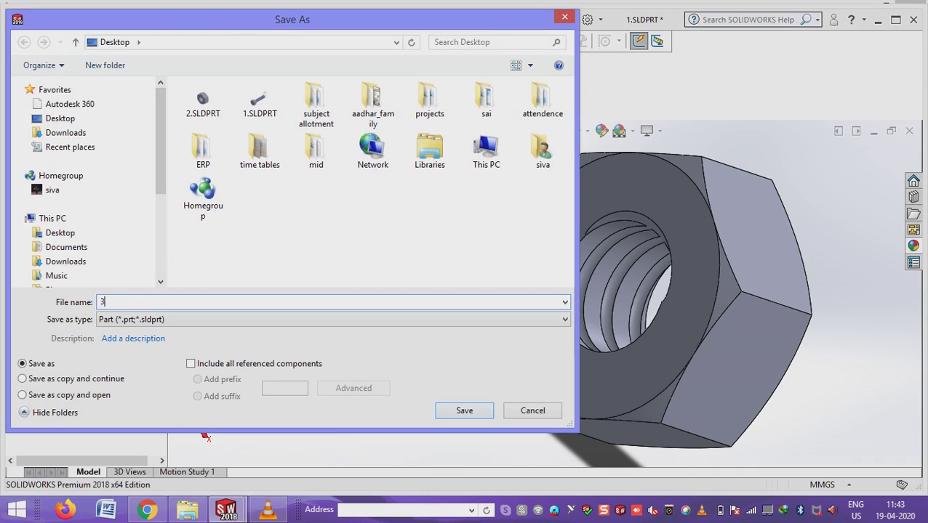
pyautogui.press('Return')
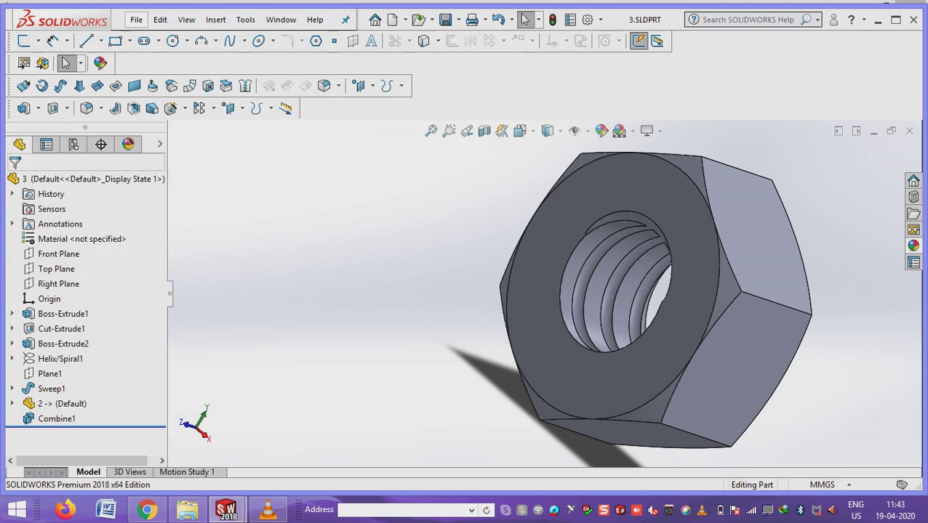
pyautogui.click(136, 20)
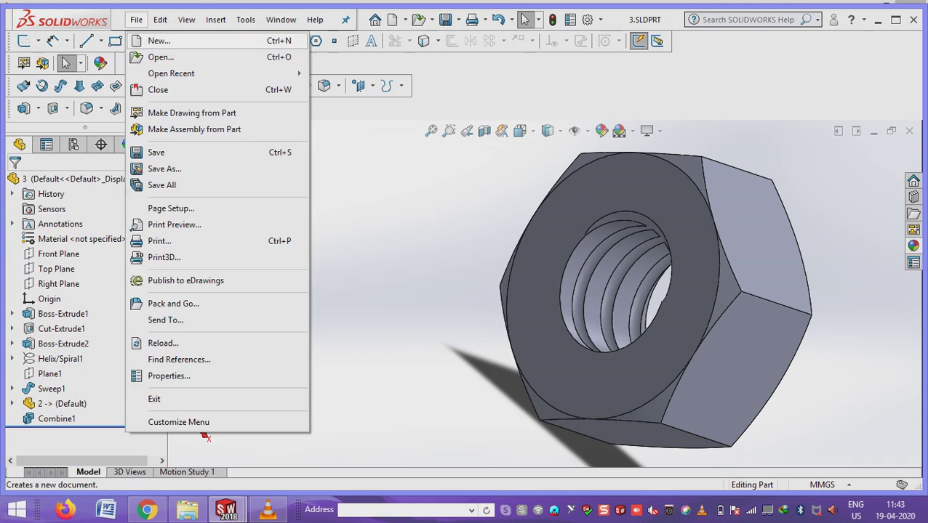
# Create a new assembly and place bolt part 1 at the origin.
pyautogui.click(151, 39)
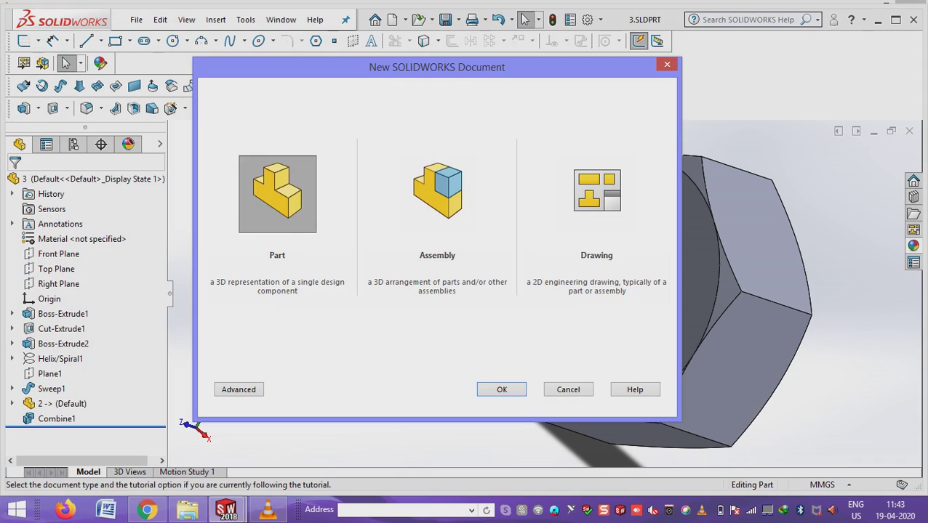
pyautogui.click(437, 194)
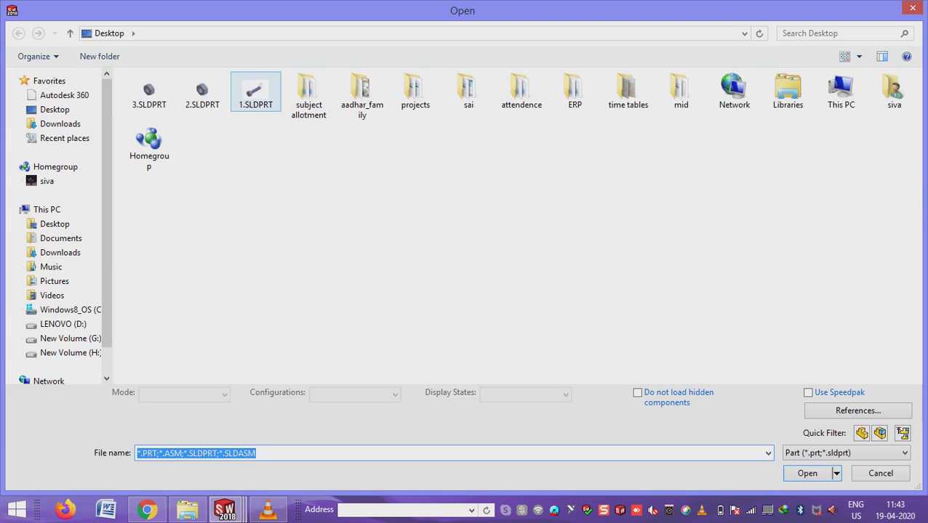
pyautogui.press('Escape')
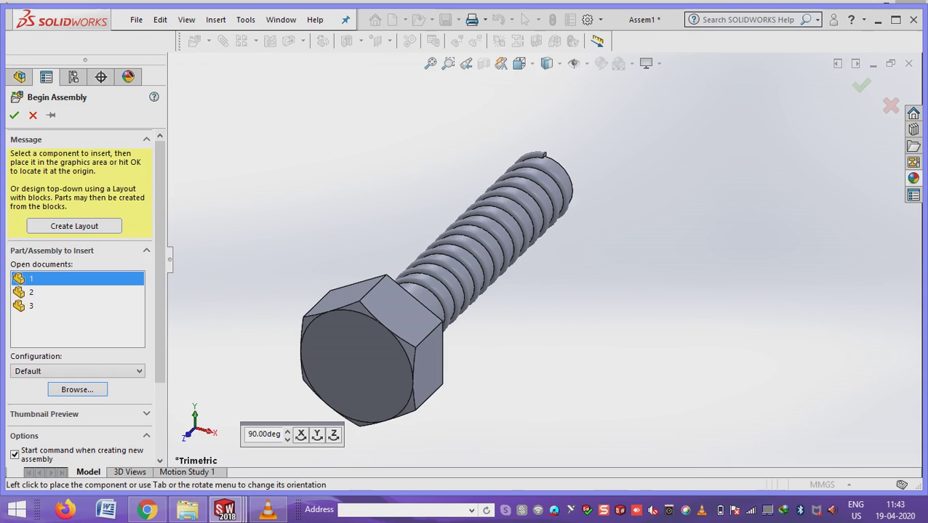
pyautogui.press('Return')
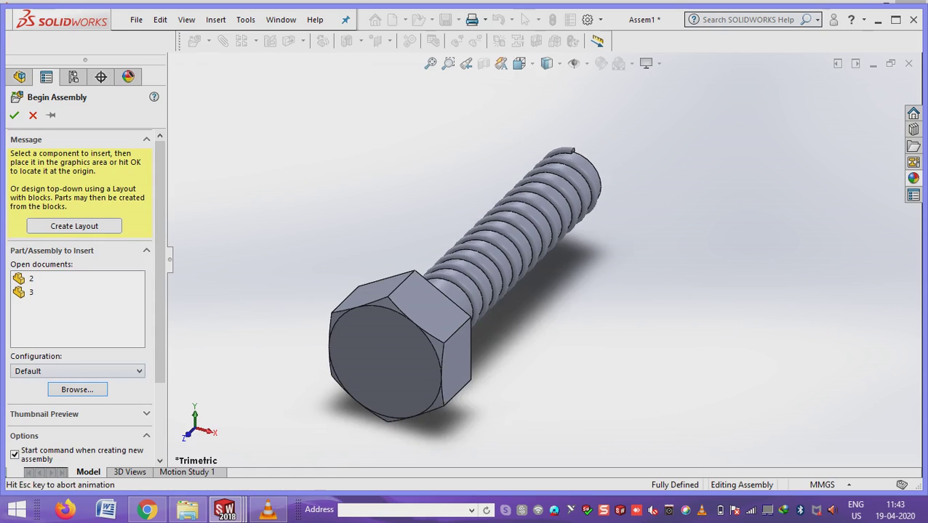
pyautogui.click(216, 19)
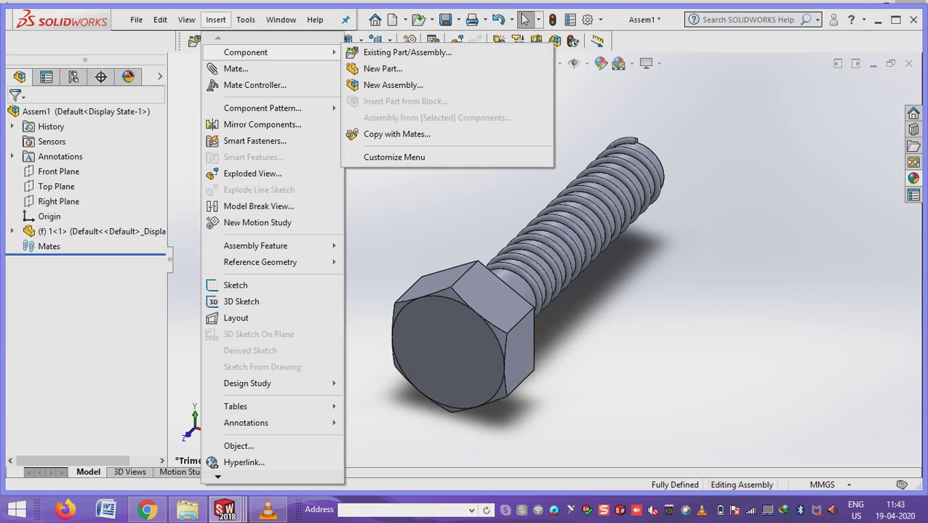
# Insert nut part 3.SLDPRT beside the bolt and bring up the Mate tool.
pyautogui.click(407, 52)
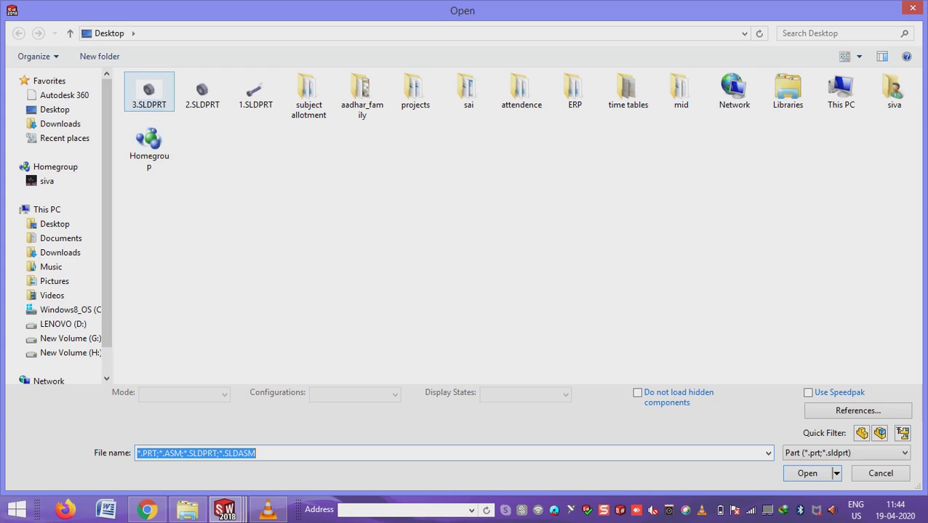
pyautogui.doubleClick(145, 109)
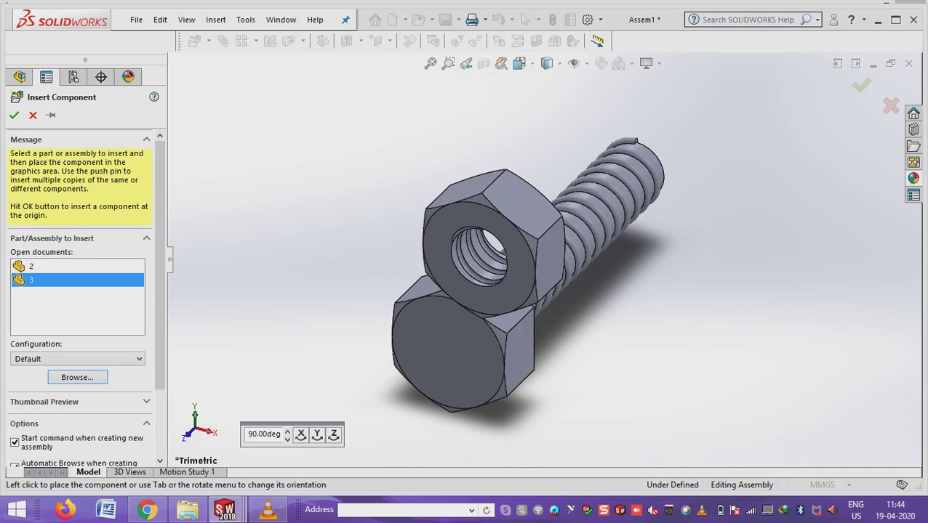
pyautogui.moveTo(553, 277); pyautogui.dragTo(509, 291, button='middle')
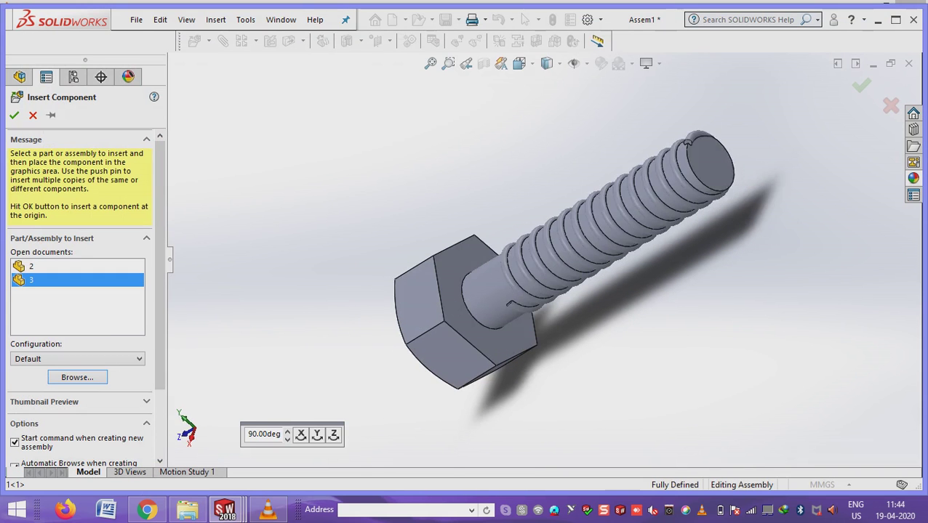
pyautogui.scroll(-3, 552, 262)
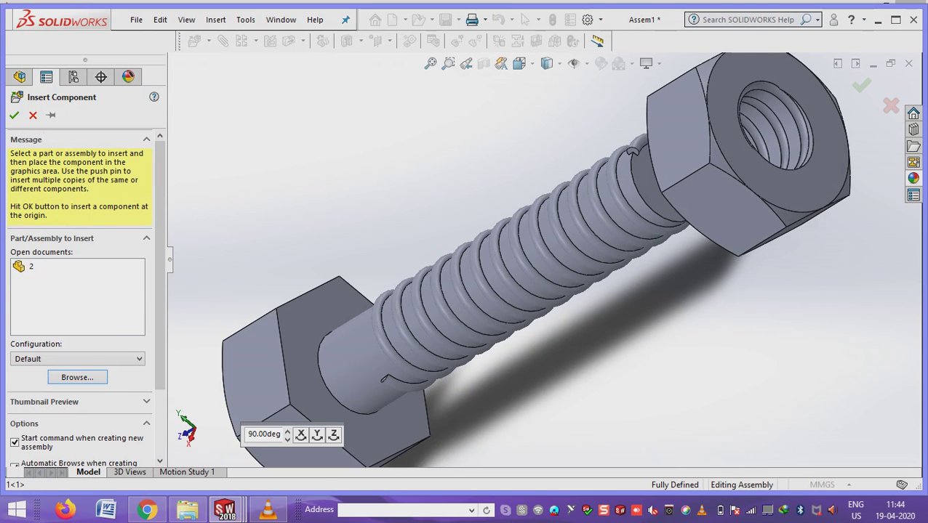
pyautogui.click(771, 134)
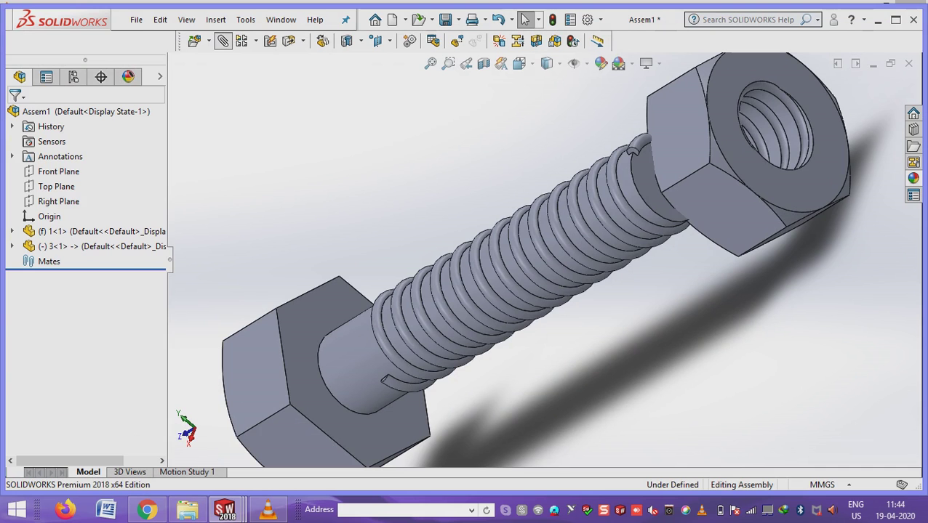
pyautogui.click(222, 41)
pyautogui.scroll(3, 539, 280)
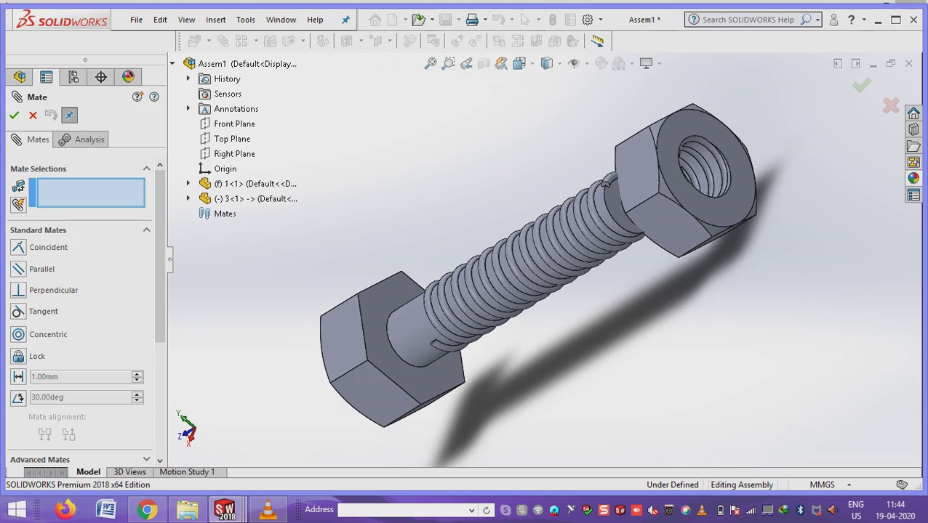
# Mate the nut's thread face concentric with the bolt and slide it toward the head.
pyautogui.scroll(-1, 684, 218)
pyautogui.scroll(-2, 703, 190)
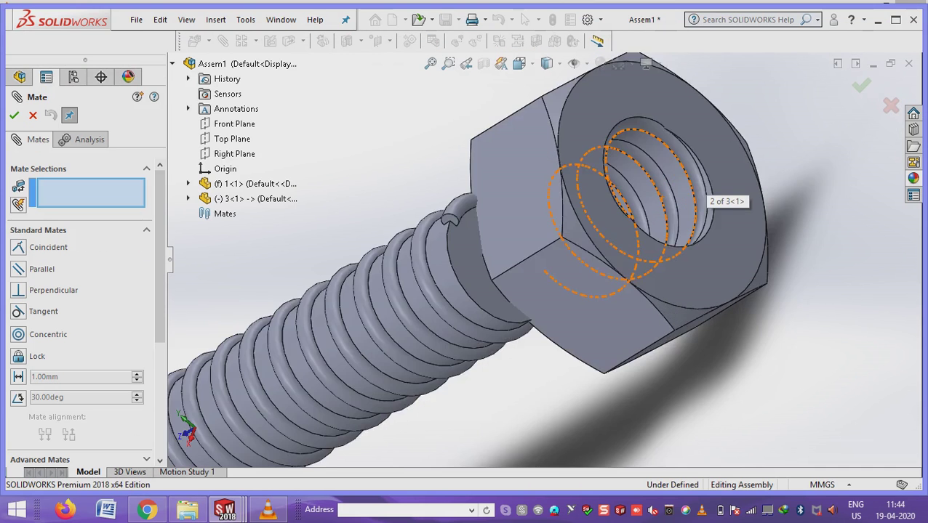
pyautogui.scroll(-2, 703, 191)
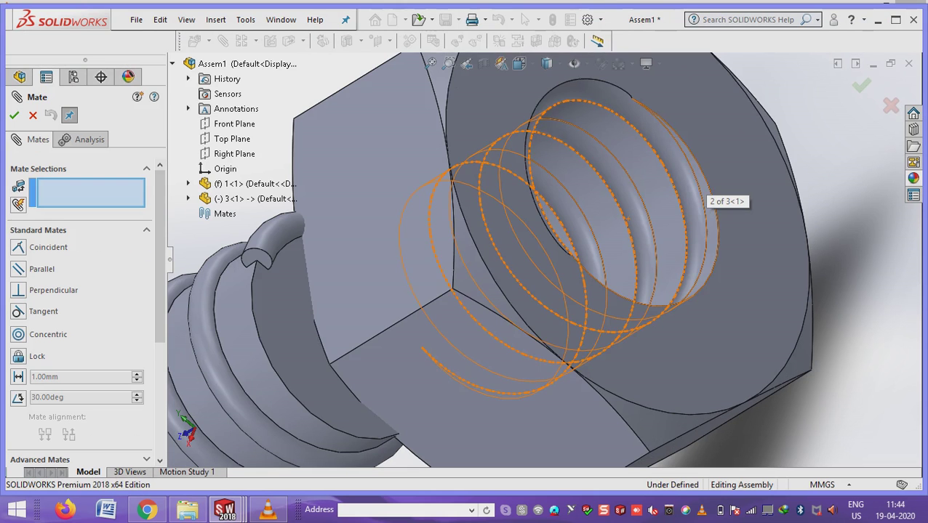
pyautogui.click(703, 192)
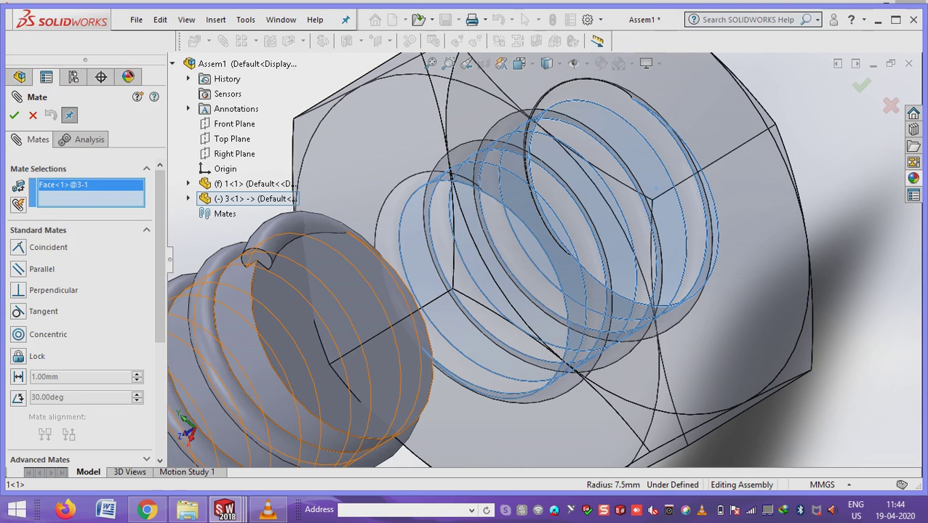
pyautogui.click(305, 342)
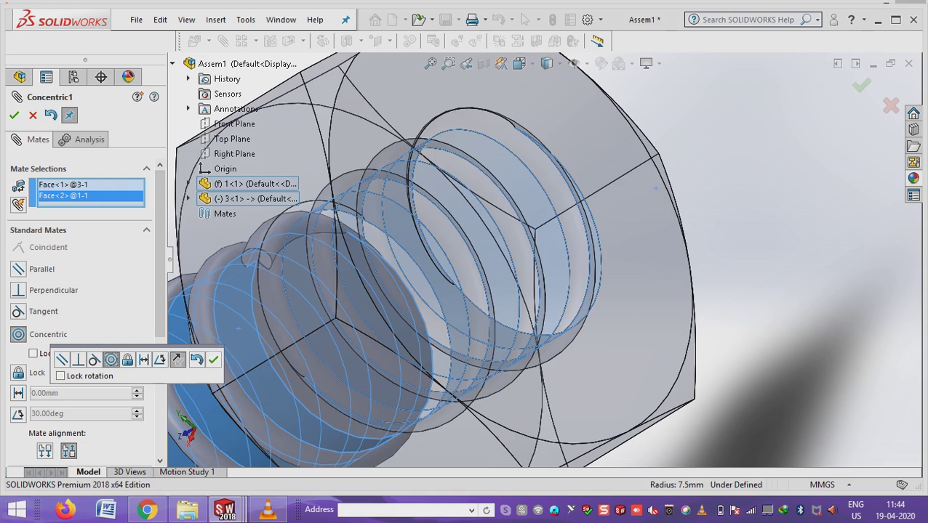
pyautogui.click(213, 360)
pyautogui.scroll(5, 541, 258)
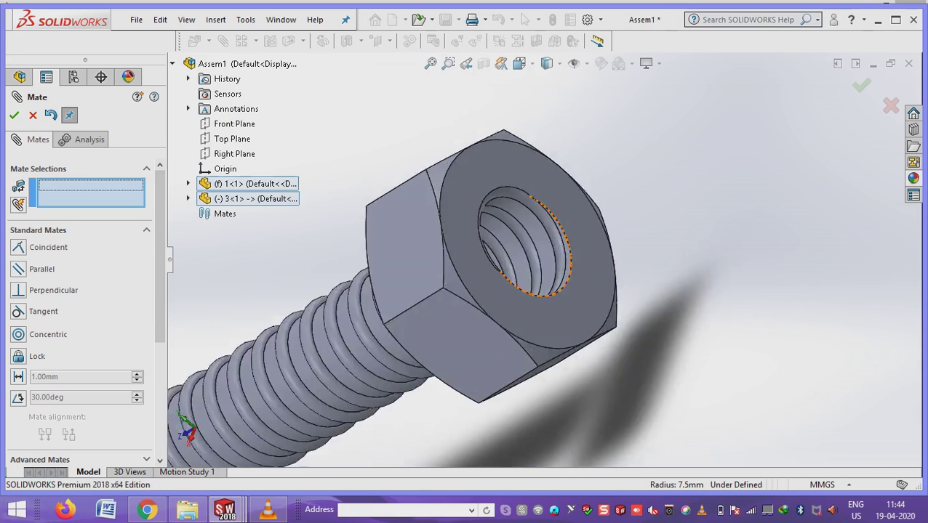
pyautogui.scroll(3, 541, 258)
pyautogui.scroll(2, 541, 259)
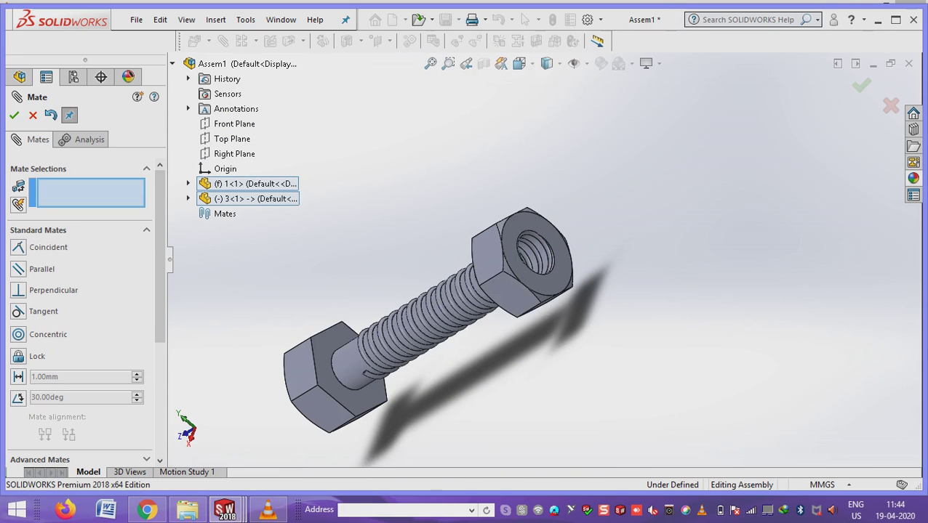
pyautogui.moveTo(541, 259); pyautogui.dragTo(547, 291)
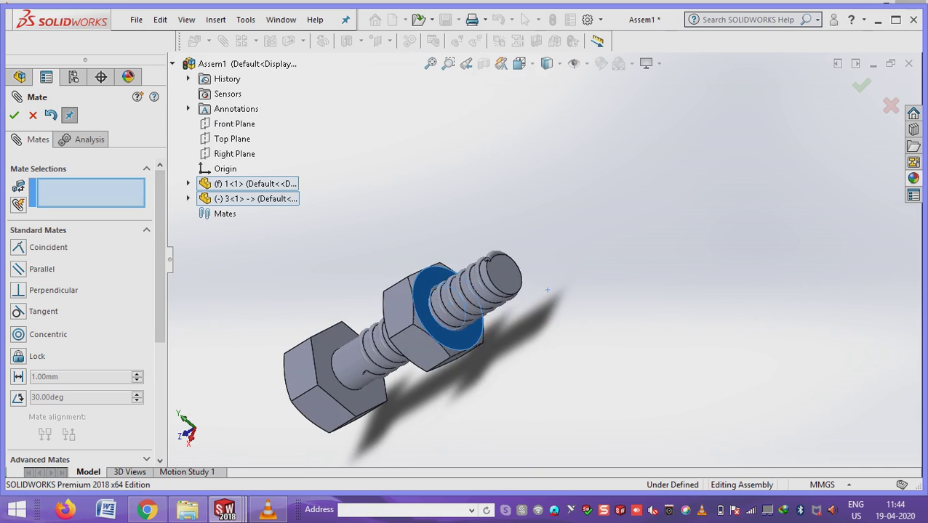
pyautogui.scroll(-3, 450, 320)
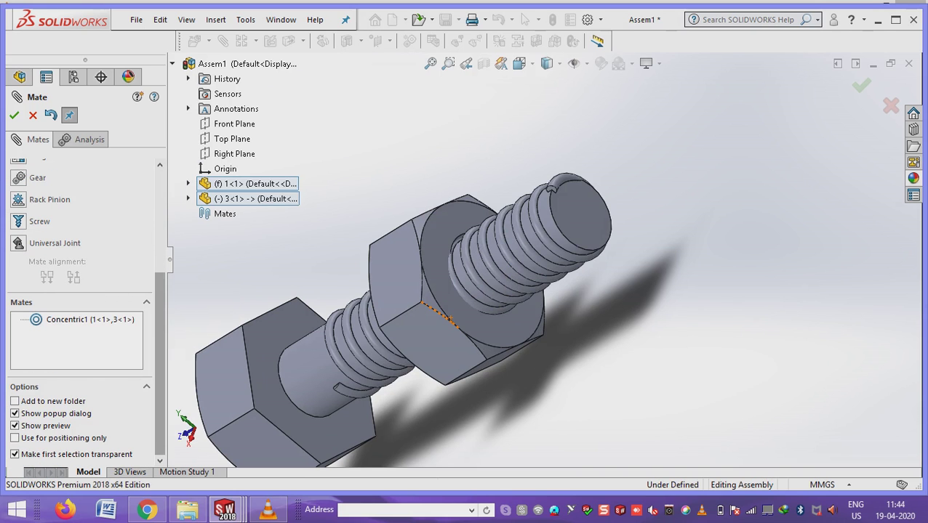
# Choose a Screw mate with 2 mm distance per revolution.
pyautogui.click(40, 221)
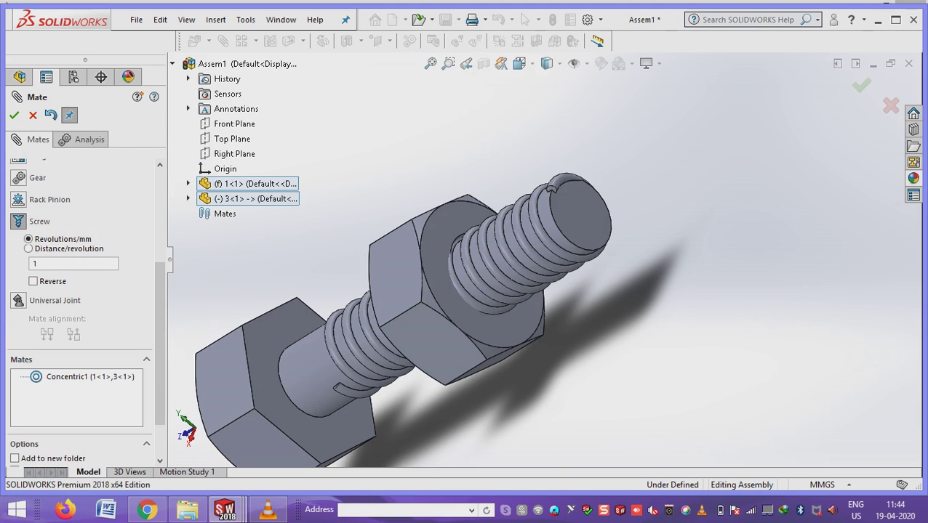
pyautogui.doubleClick(60, 264)
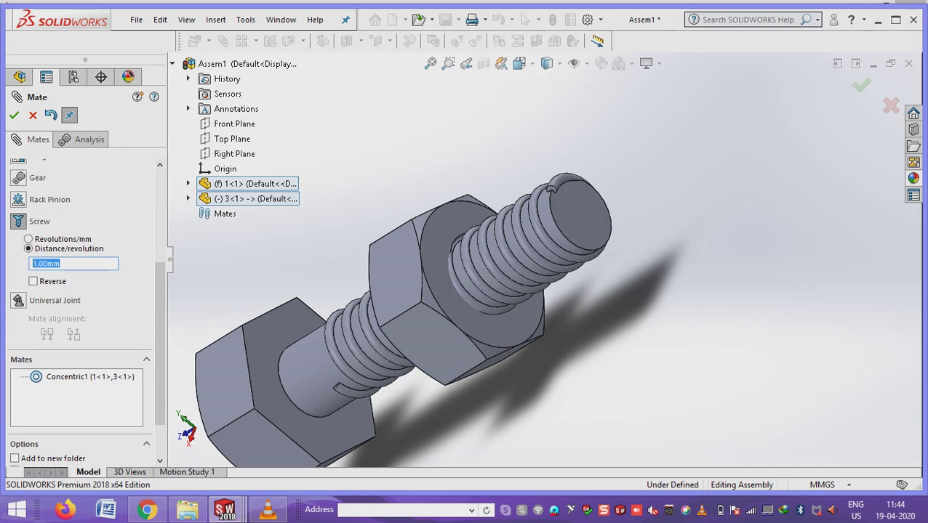
pyautogui.write('2')
pyautogui.press('Return')
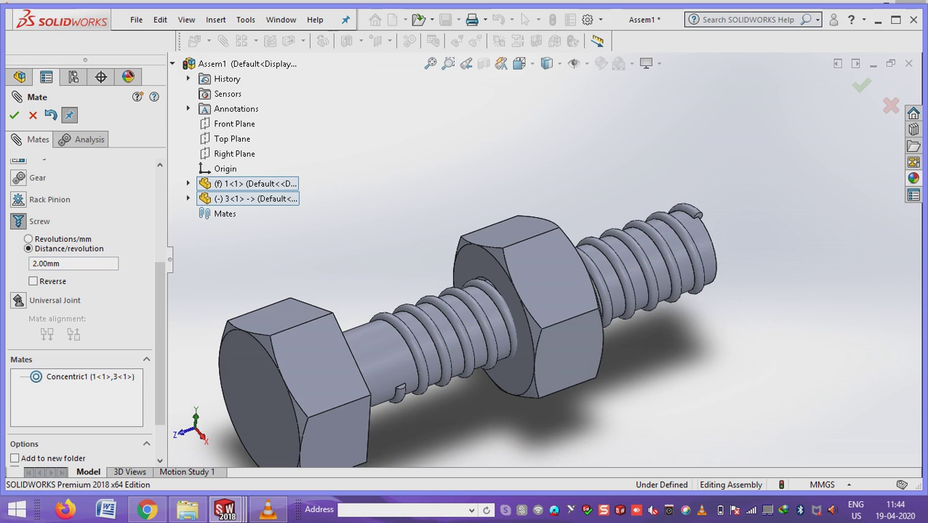
pyautogui.scroll(3, 542, 283)
pyautogui.scroll(5, 80, 291)
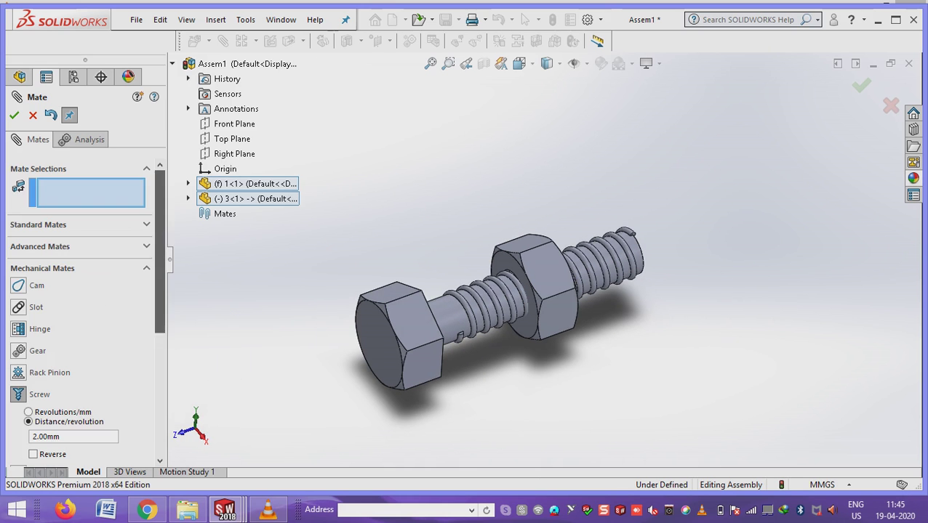
# Hide the nut, pick the bolt's thread face for the screw mate, then show the nut.
pyautogui.rightClick(255, 201)
pyautogui.click(283, 226)
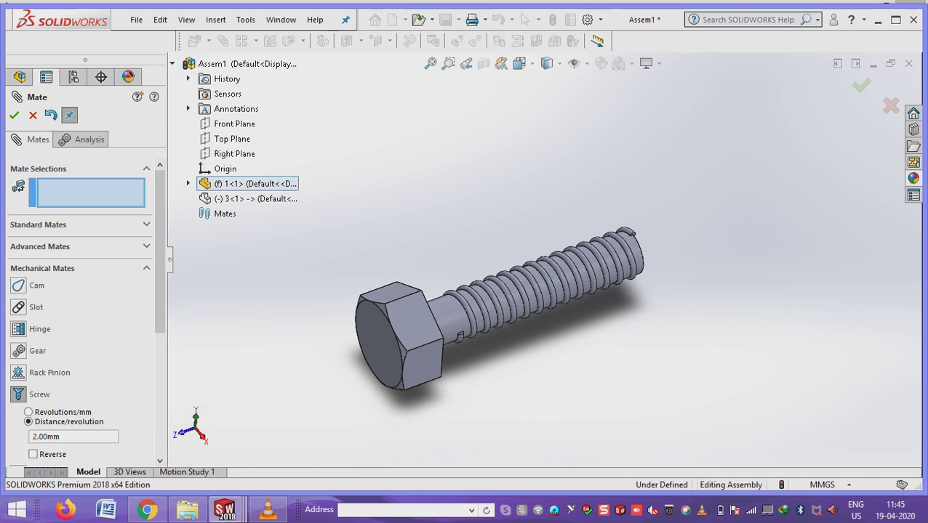
pyautogui.scroll(-5, 471, 324)
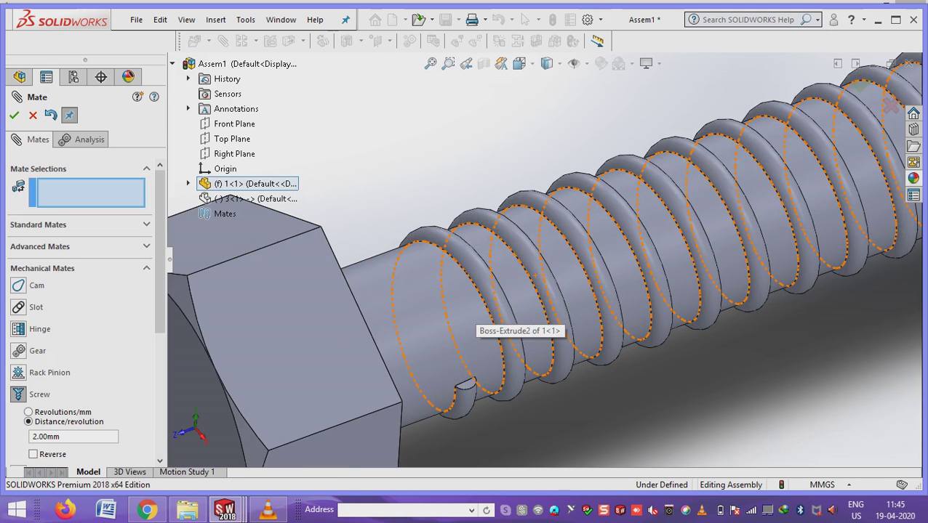
pyautogui.click(471, 324)
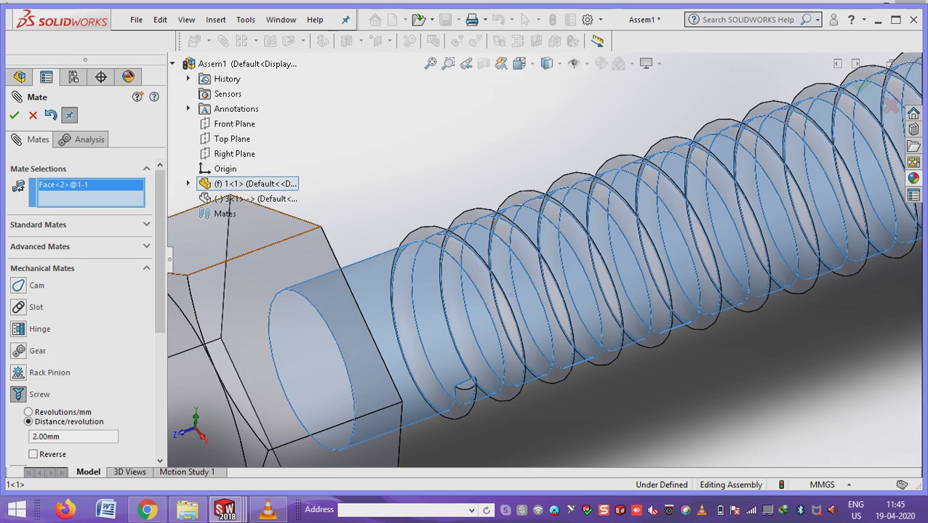
pyautogui.rightClick(267, 198)
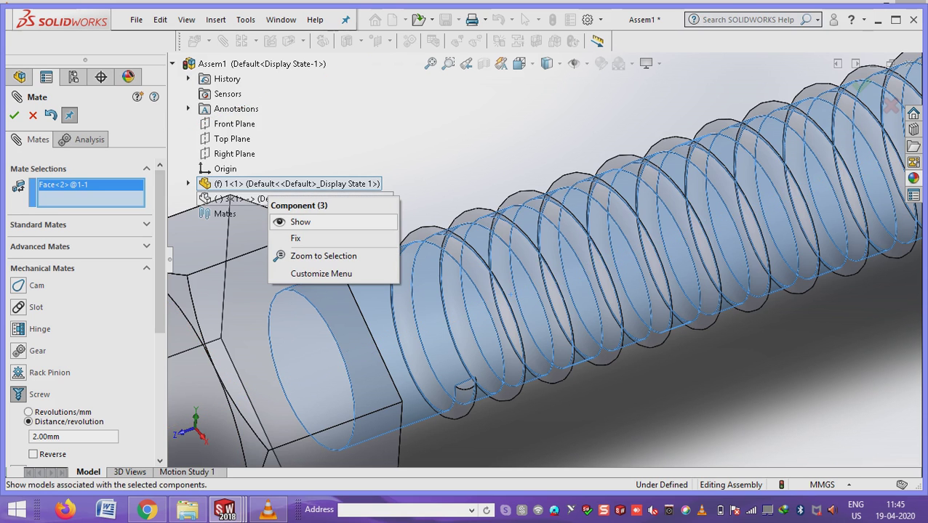
pyautogui.click(300, 222)
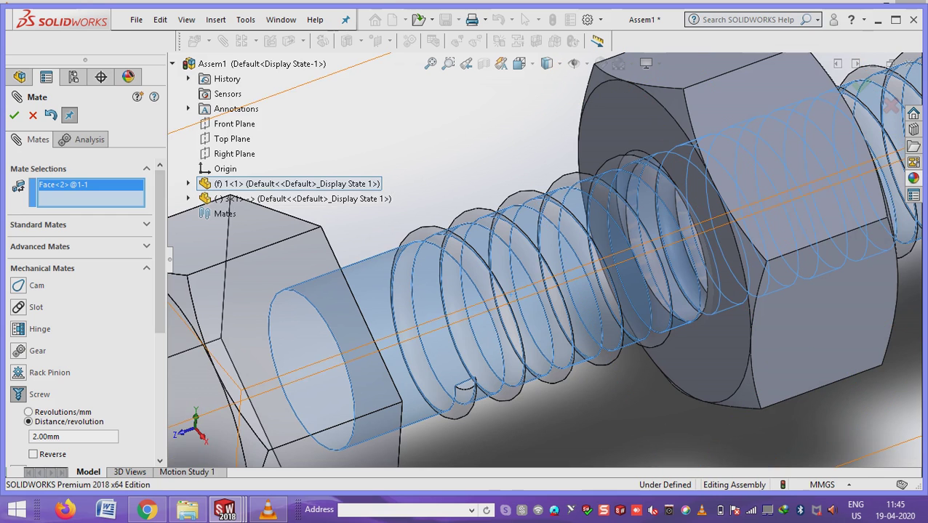
# Hide the bolt and pick the nut's inner face as the second screw reference.
pyautogui.rightClick(273, 184)
pyautogui.click(304, 209)
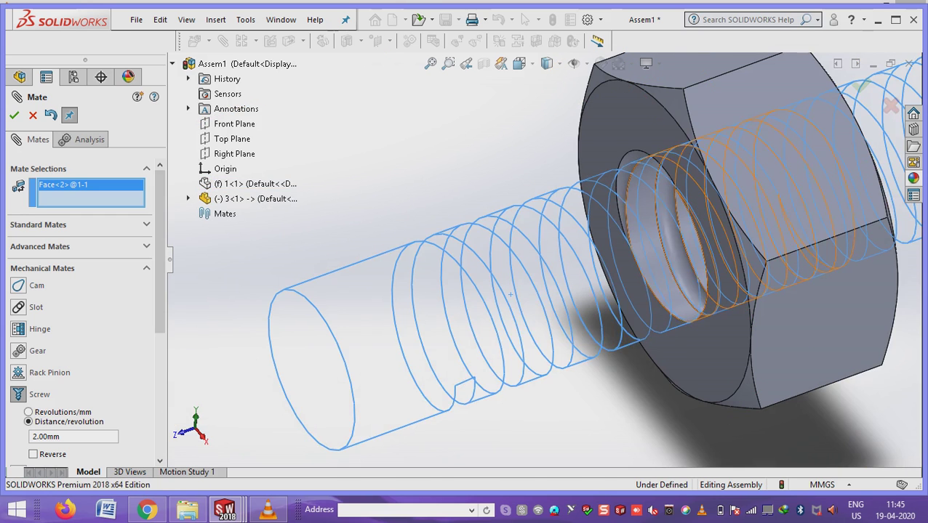
pyautogui.scroll(-2, 660, 280)
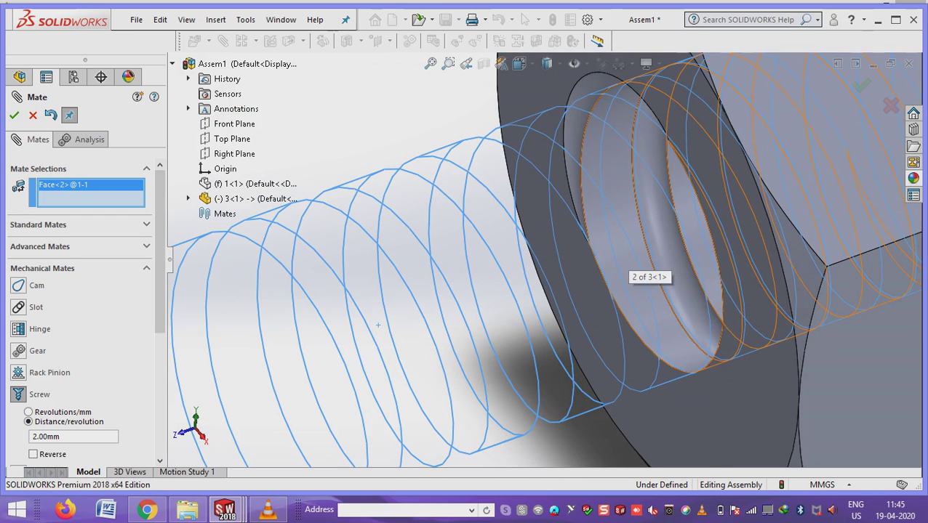
pyautogui.click(654, 218)
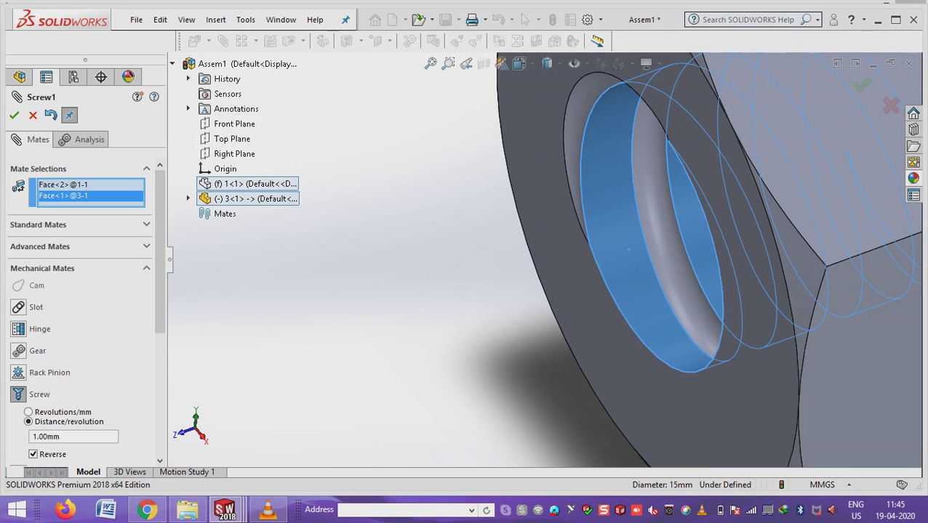
pyautogui.scroll(2, 542, 260)
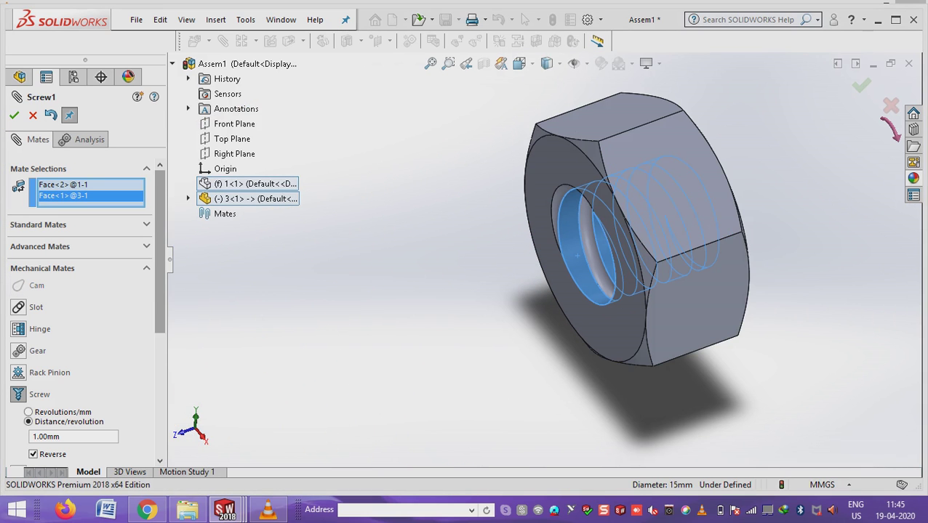
# Set 3 mm per revolution, accept the screw mate, and show the bolt again.
pyautogui.click(80, 436)
pyautogui.hotkey('ctrl', 'a')
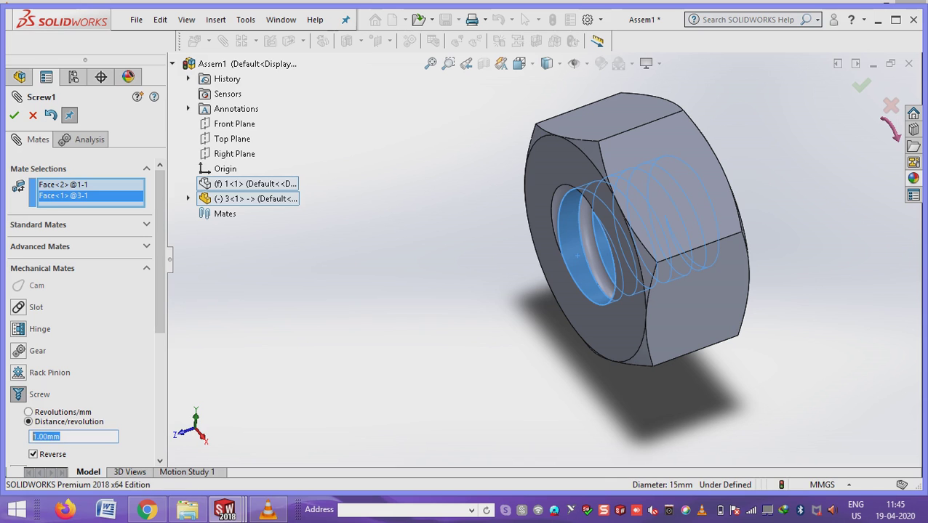
pyautogui.write('3')
pyautogui.press('Return')
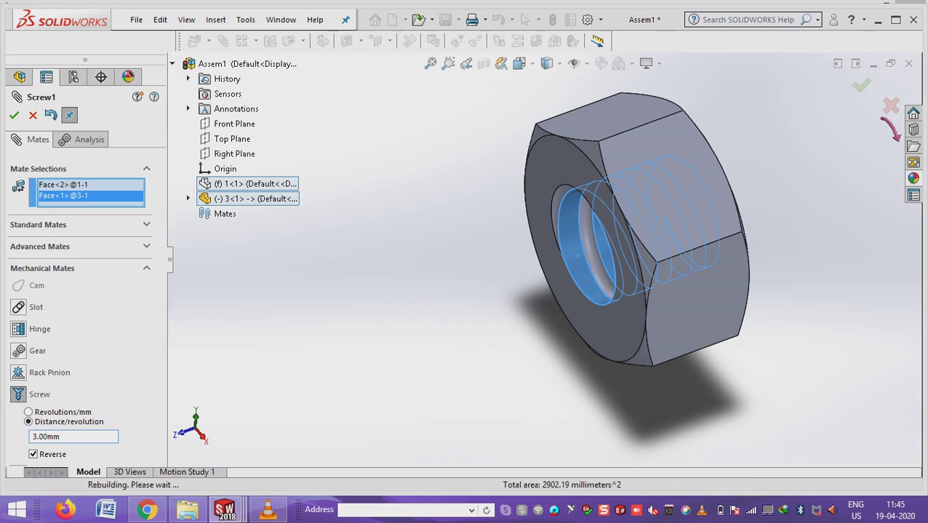
pyautogui.scroll(-3, 80, 291)
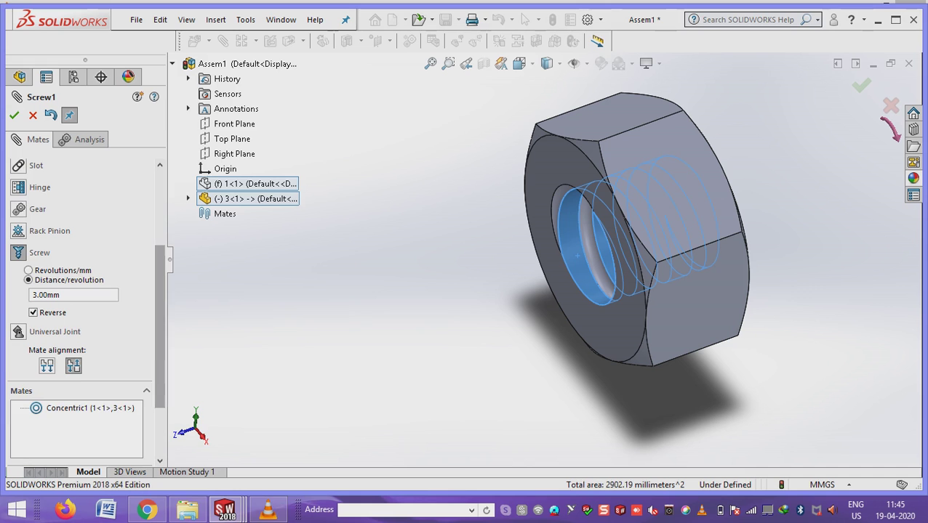
pyautogui.click(14, 115)
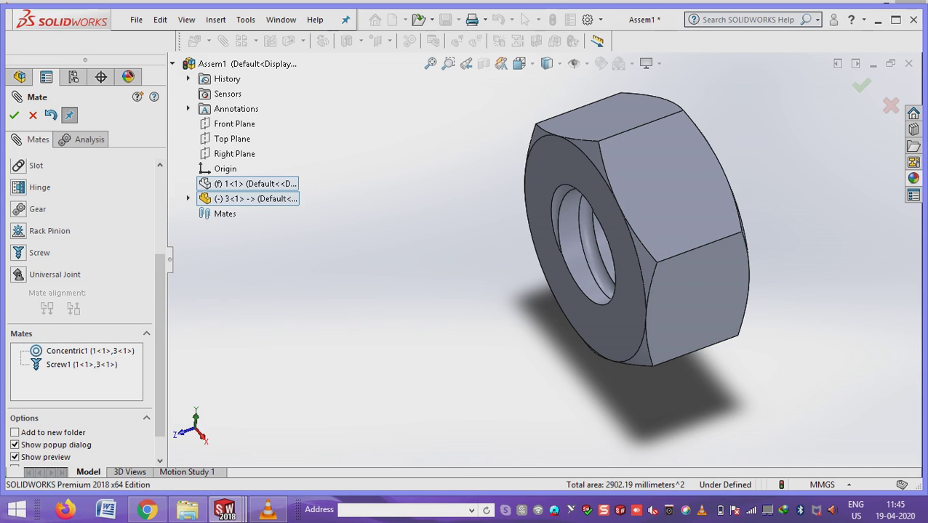
pyautogui.rightClick(256, 190)
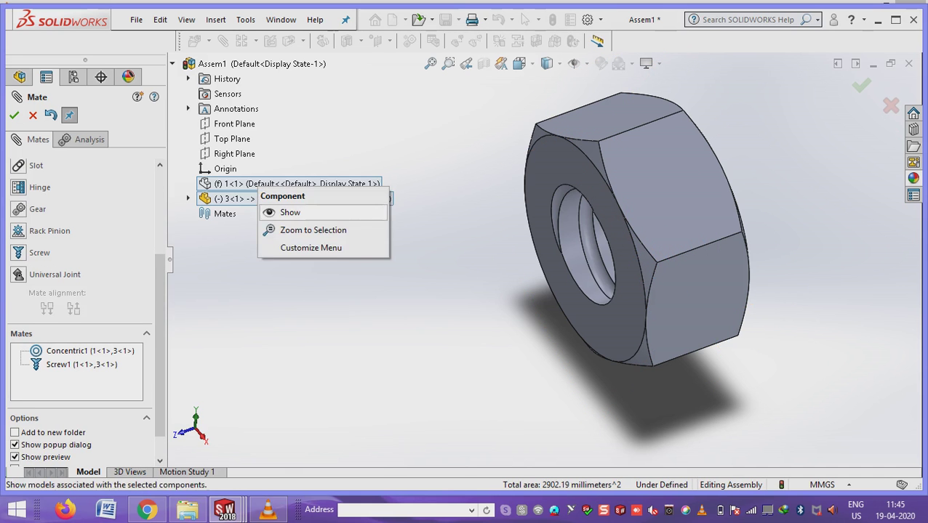
pyautogui.click(290, 212)
pyautogui.scroll(2, 538, 263)
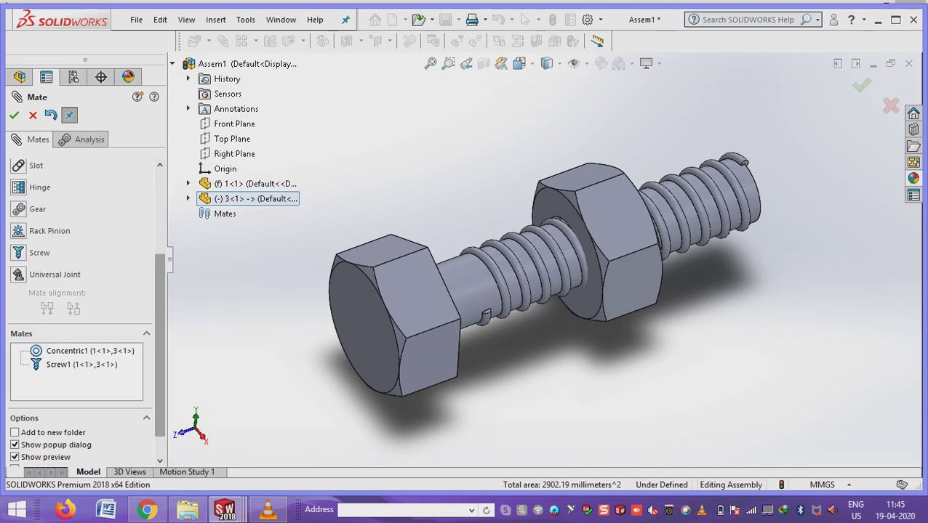
pyautogui.scroll(3, 80, 291)
pyautogui.scroll(-5, 80, 291)
# Switch to Motion Study 1, close the mate settings, and start a new motor.
pyautogui.click(186, 472)
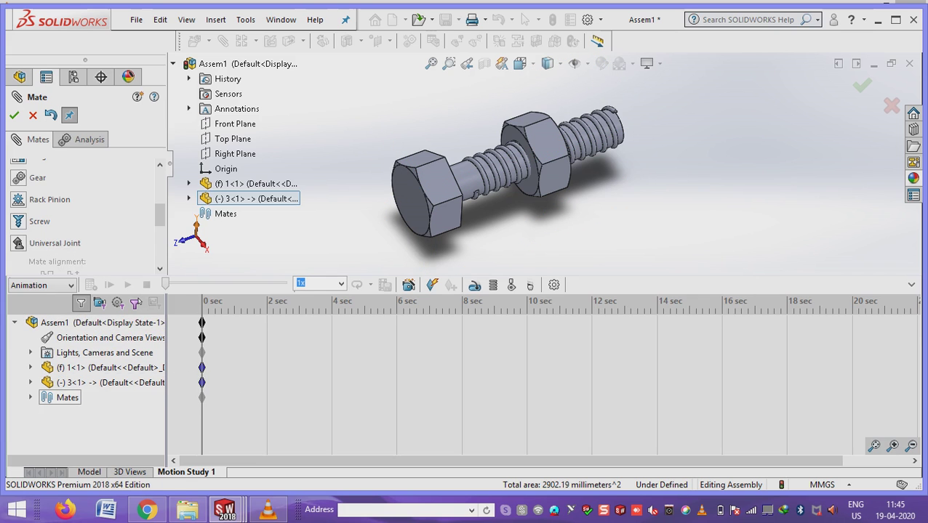
pyautogui.click(54, 322)
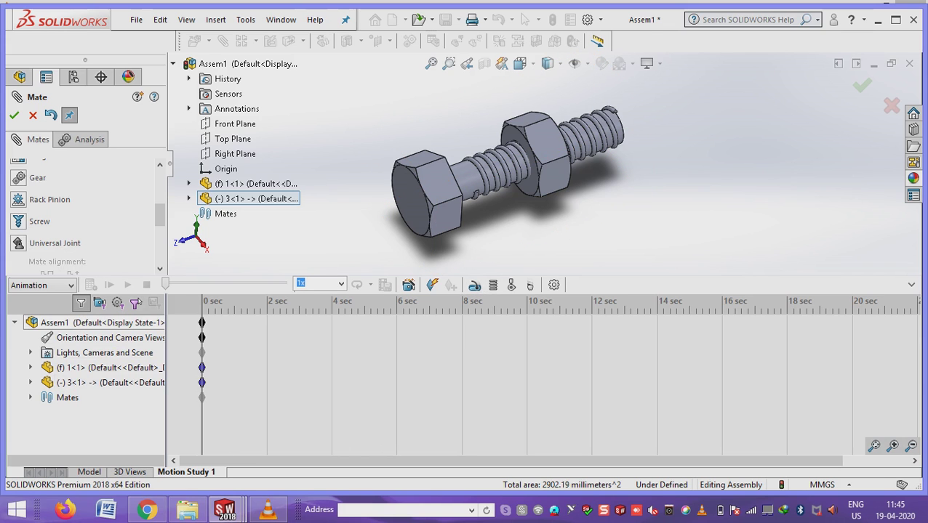
pyautogui.click(13, 115)
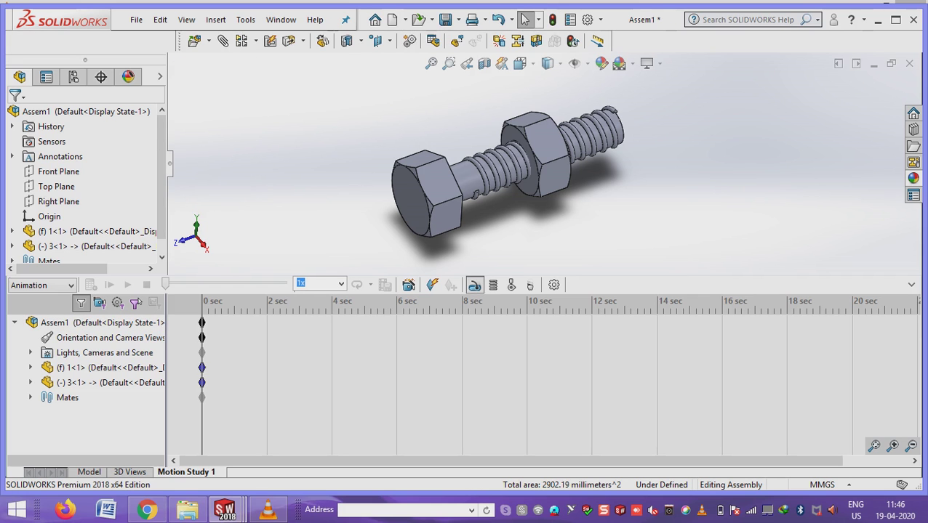
pyautogui.click(474, 285)
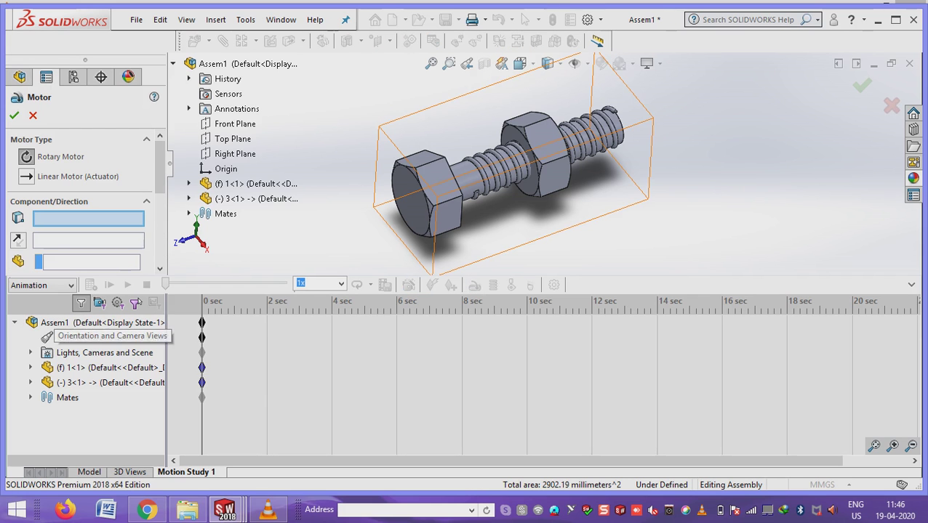
# Try a linear motor on the bolt-head face, then clear its location selection.
pyautogui.rightClick(111, 337)
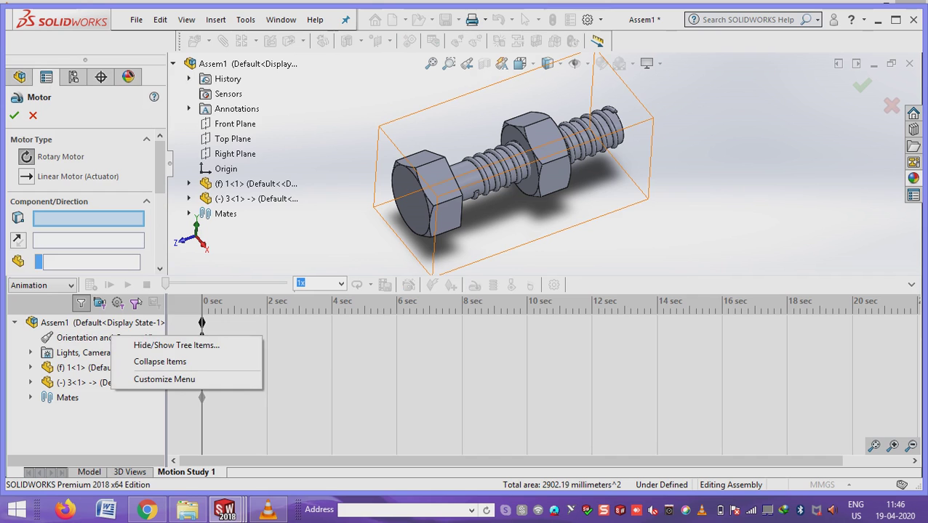
pyautogui.click(26, 176)
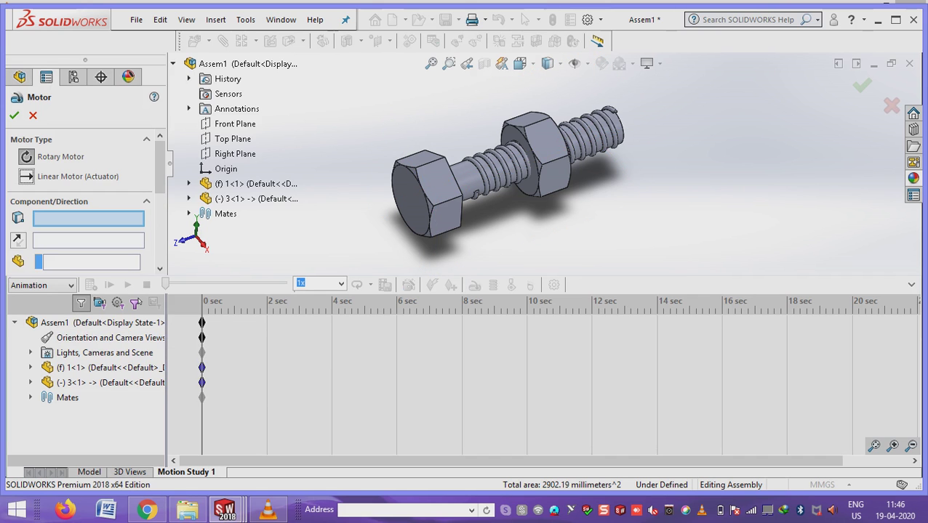
pyautogui.moveTo(509, 182); pyautogui.dragTo(535, 174, button='middle')
pyautogui.scroll(-2, 455, 265)
pyautogui.scroll(-2, 455, 265)
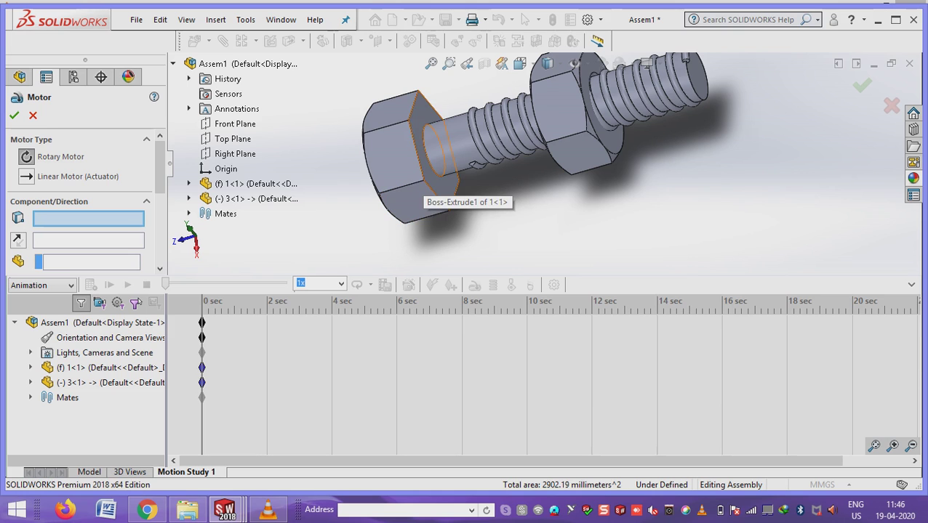
pyautogui.click(427, 173)
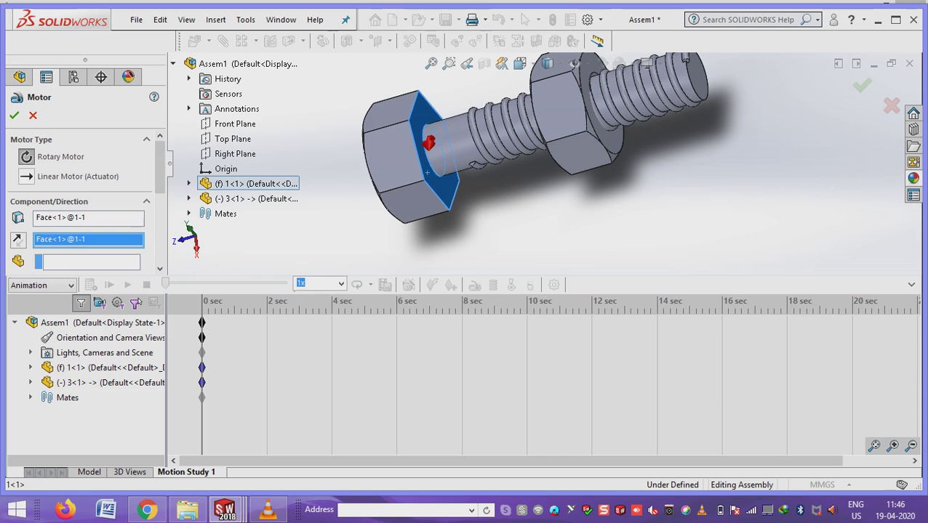
pyautogui.click(65, 176)
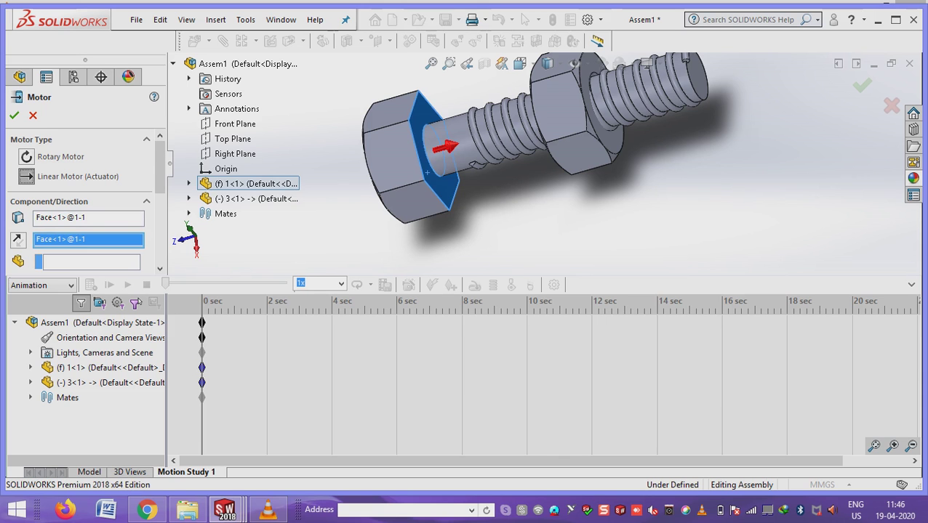
pyautogui.moveTo(428, 172); pyautogui.dragTo(567, 154, button='middle')
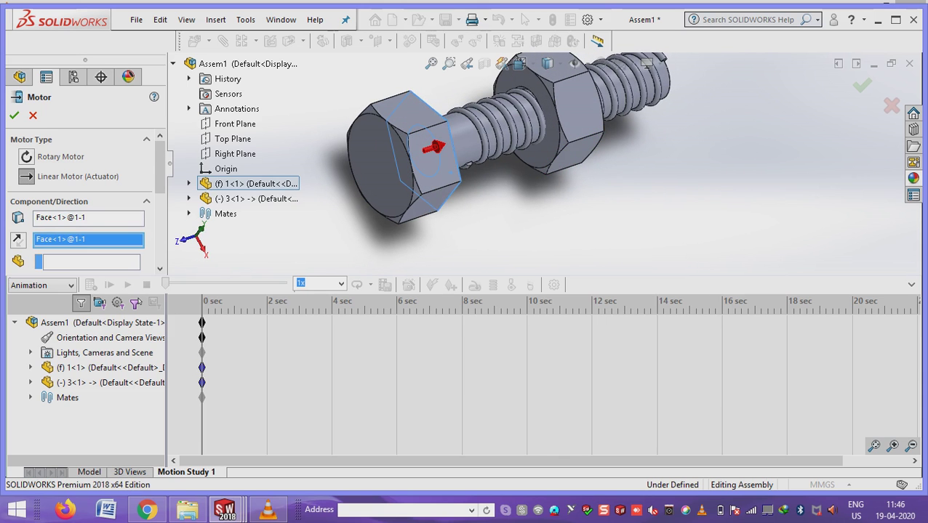
pyautogui.rightClick(94, 219)
pyautogui.click(129, 230)
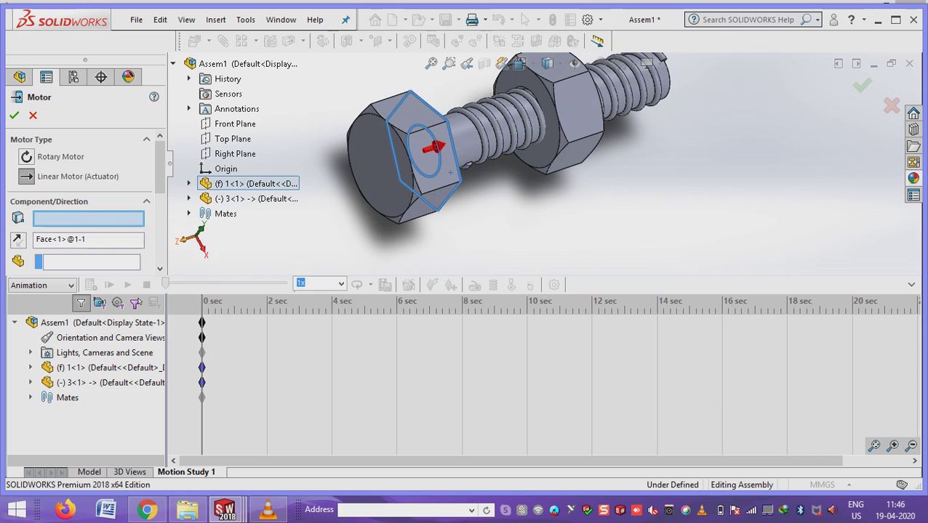
# Set the nut face as direction and bolt-head face as location, then cancel this motor.
pyautogui.click(94, 239)
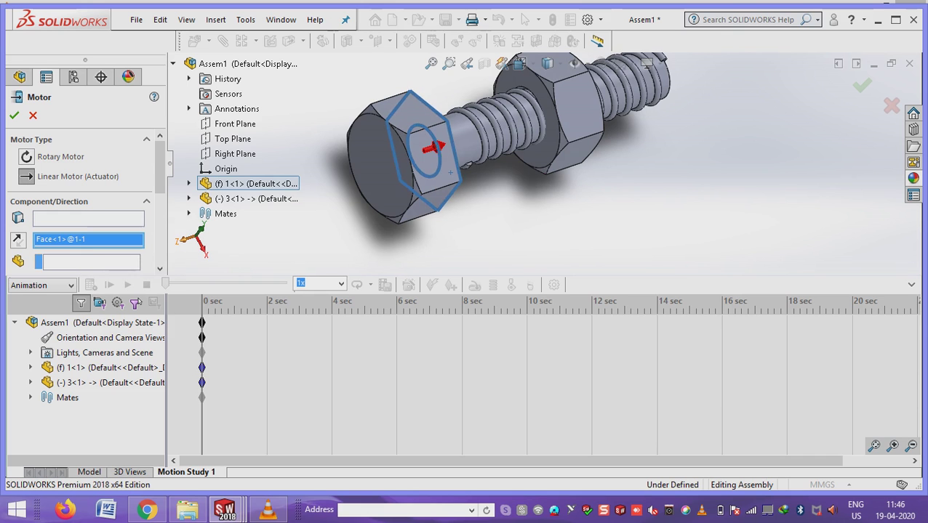
pyautogui.moveTo(450, 172)
pyautogui.mouseDown(button='middle')
pyautogui.moveTo(416, 173)
pyautogui.moveTo(477, 183)
pyautogui.mouseUp(button='middle')
pyautogui.rightClick(128, 240)
pyautogui.click(167, 251)
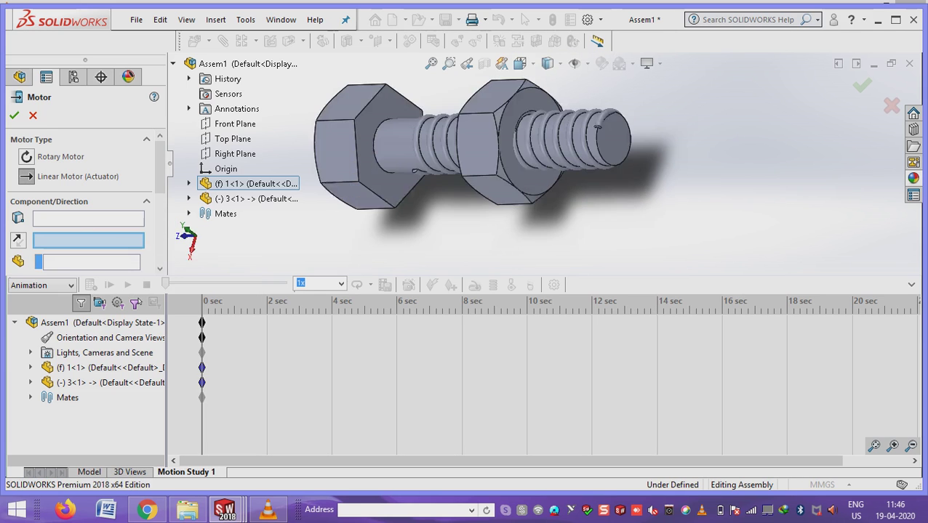
pyautogui.click(542, 188)
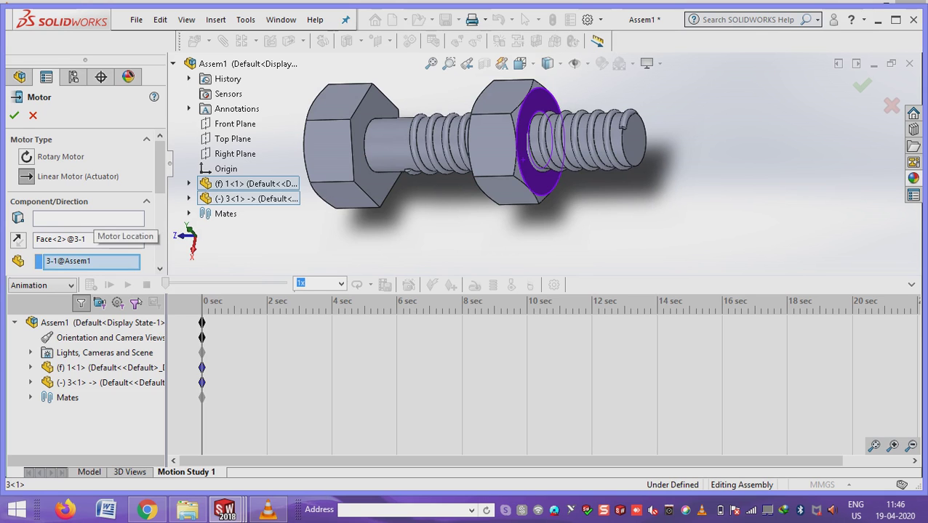
pyautogui.click(87, 218)
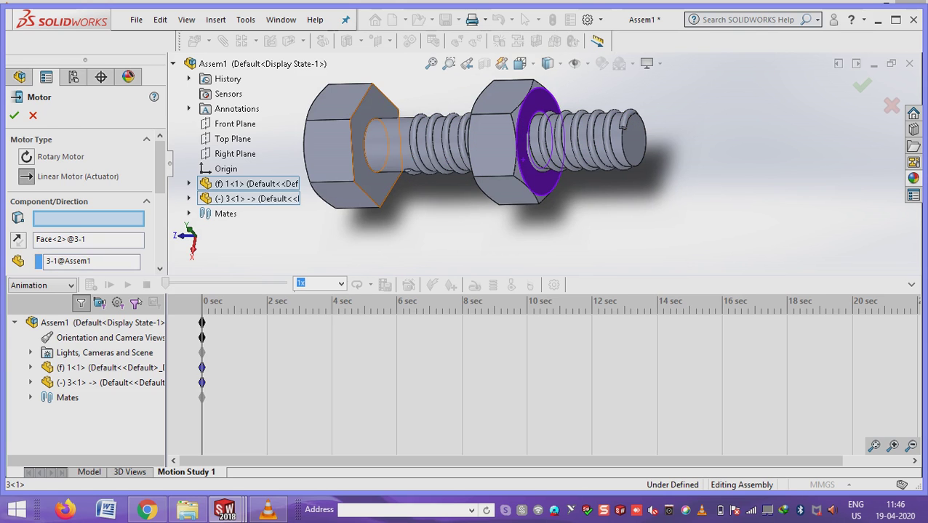
pyautogui.click(367, 146)
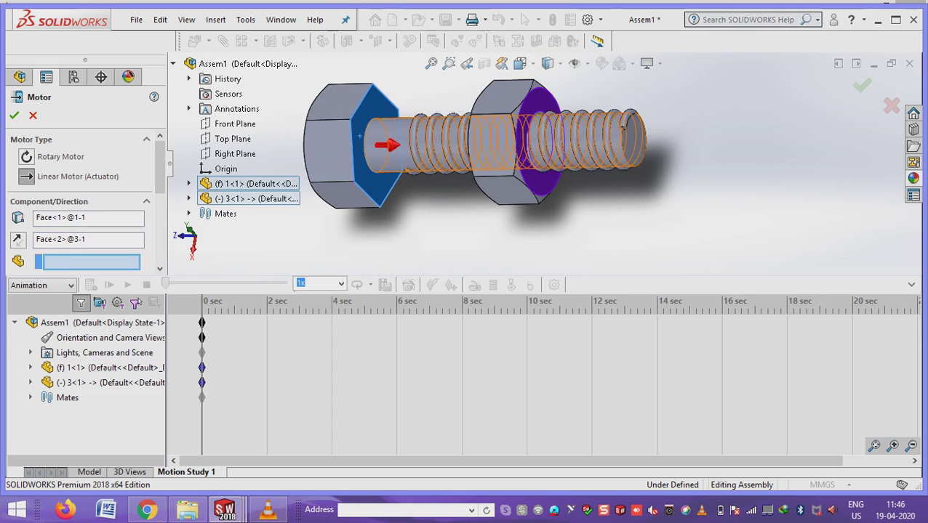
pyautogui.click(255, 198)
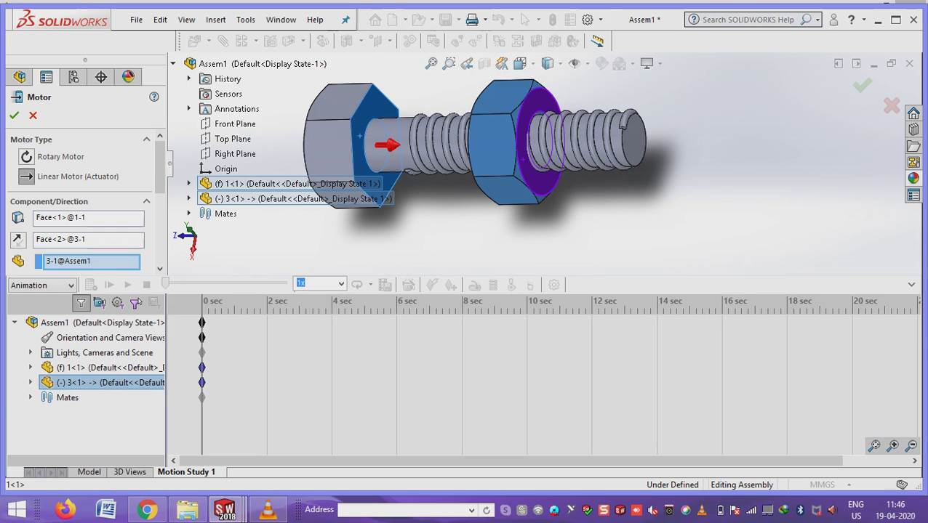
pyautogui.press('Delete')
pyautogui.click(32, 115)
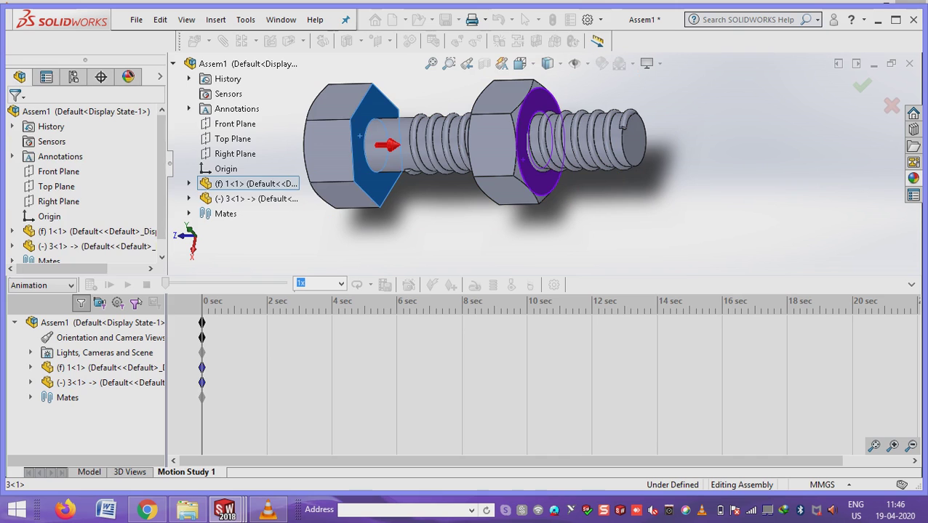
# Create a linear motor on the nut face, relative to bolt 1-1, at constant 10 mm/s.
pyautogui.click(102, 322)
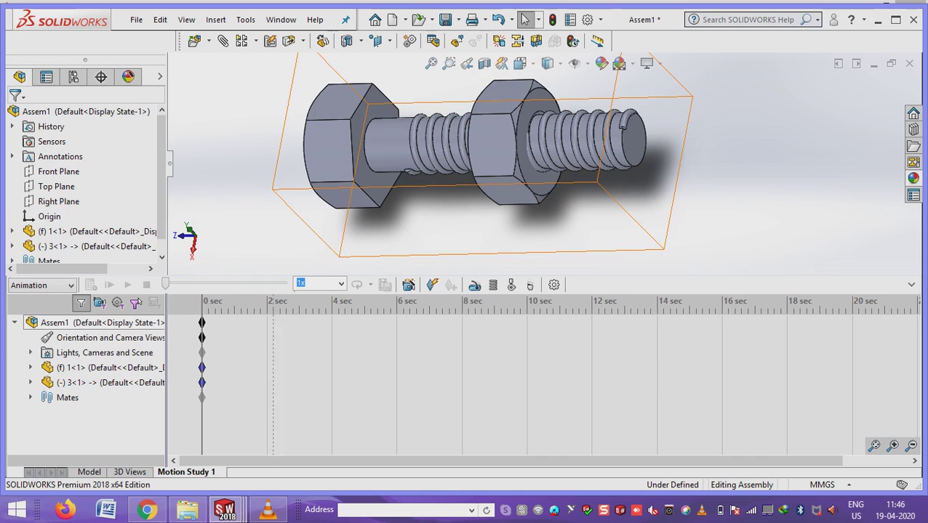
pyautogui.click(432, 285)
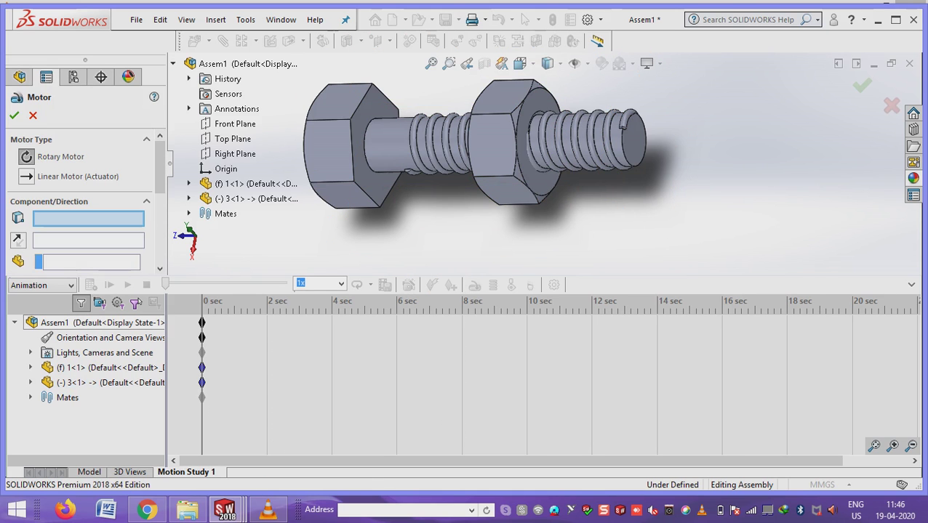
pyautogui.click(26, 176)
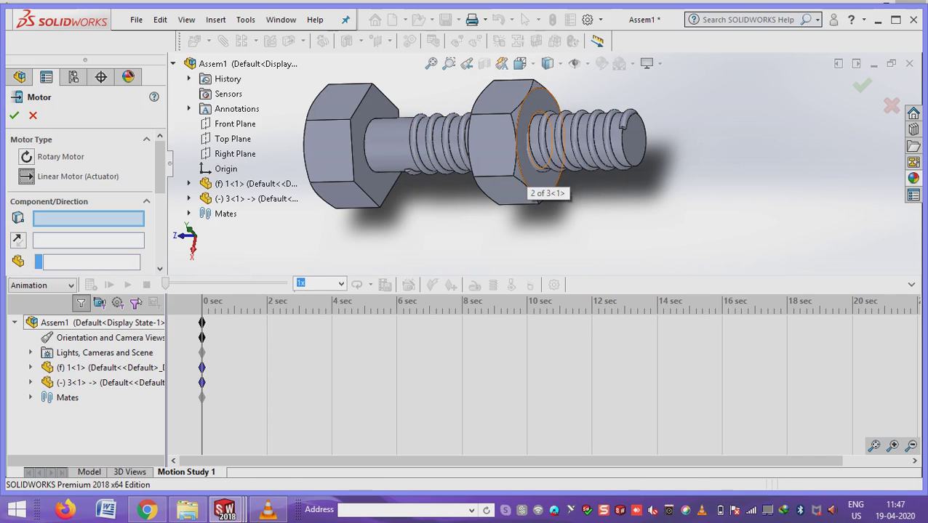
pyautogui.click(526, 167)
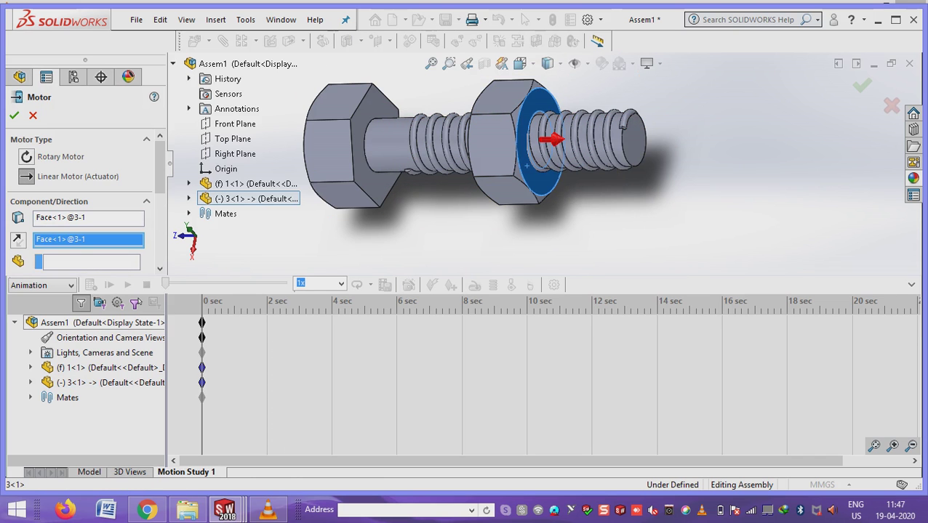
pyautogui.click(88, 261)
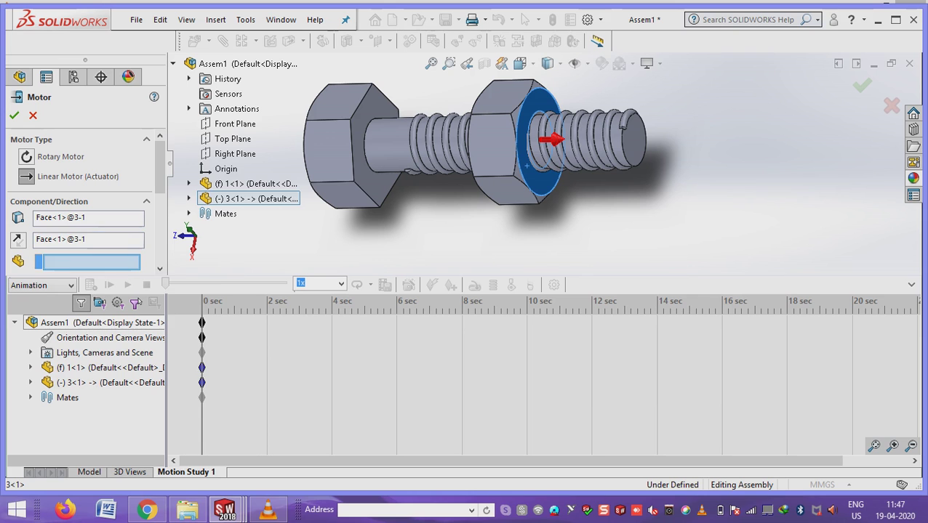
pyautogui.click(255, 184)
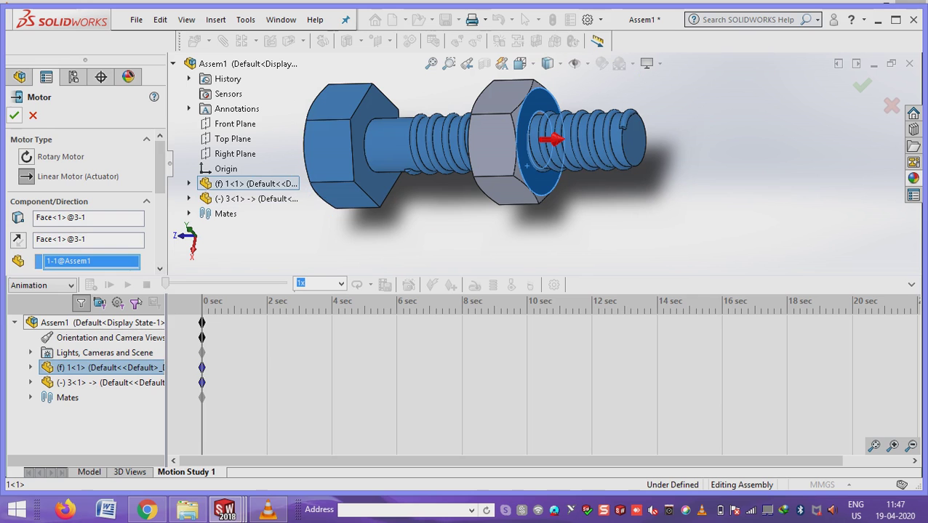
pyautogui.scroll(-1, 80, 203)
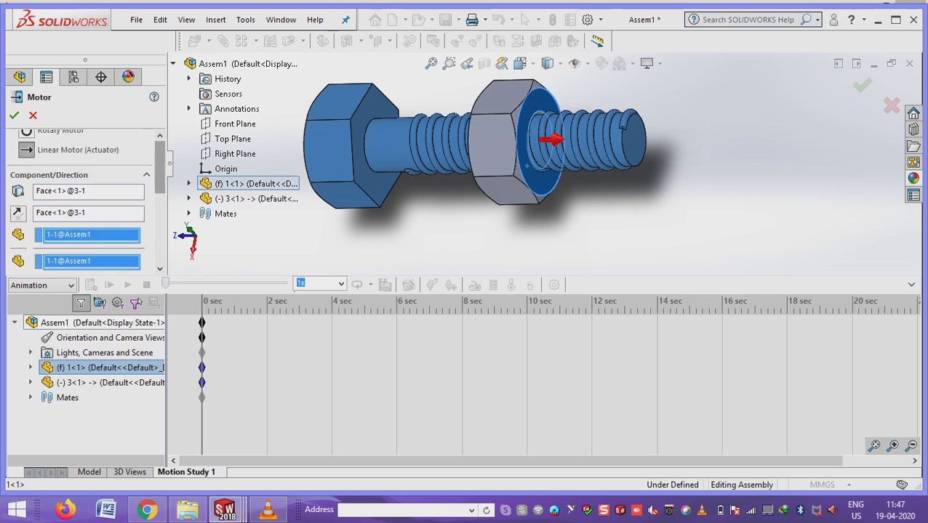
pyautogui.scroll(-2, 80, 204)
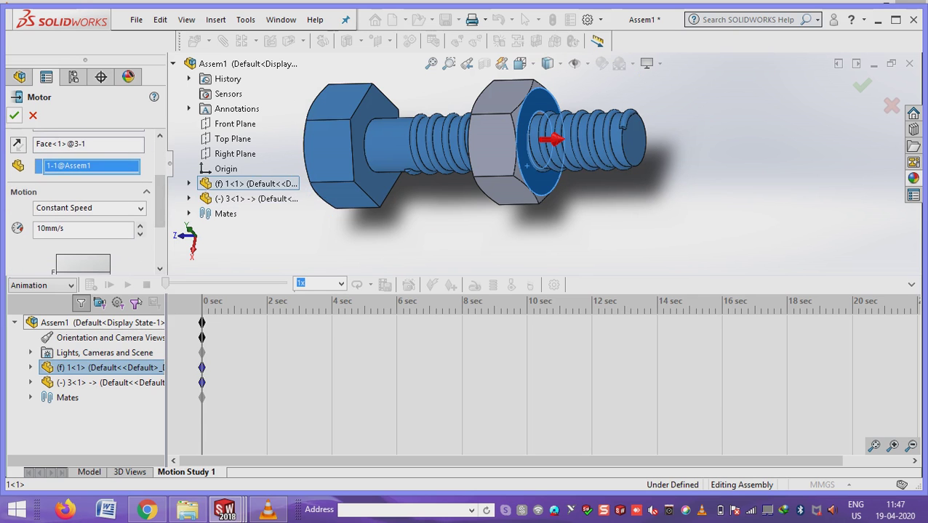
pyautogui.click(13, 115)
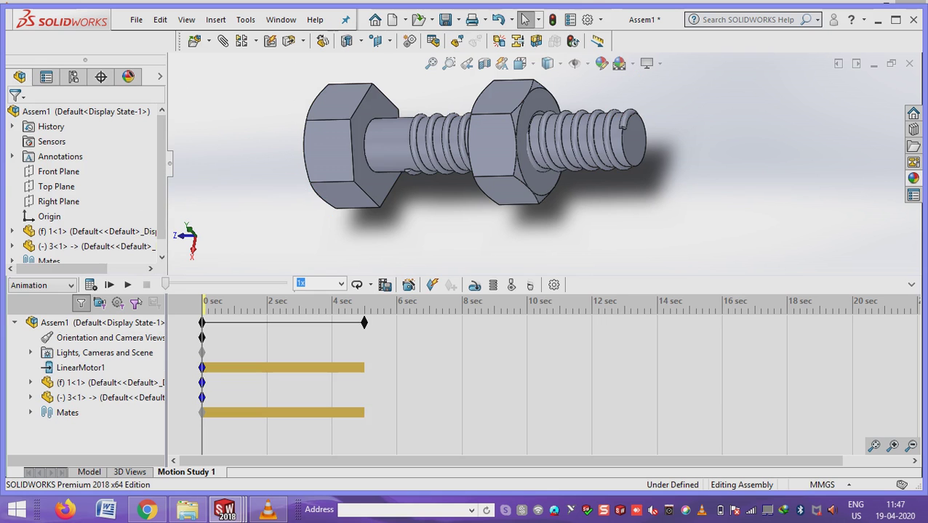
# Play Motion Study 1, then switch to VLC and open its Media menu.
pyautogui.click(127, 285)
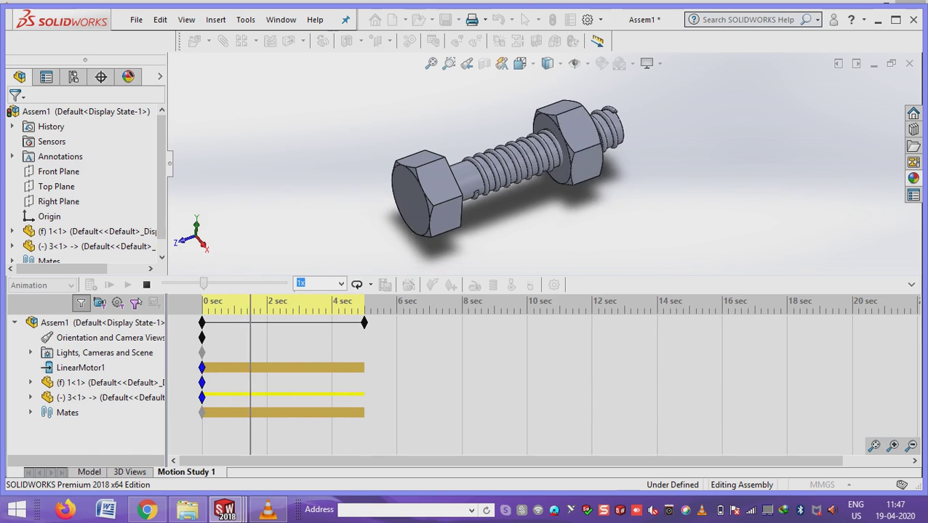
pyautogui.hotkey('alt', 'Tab')
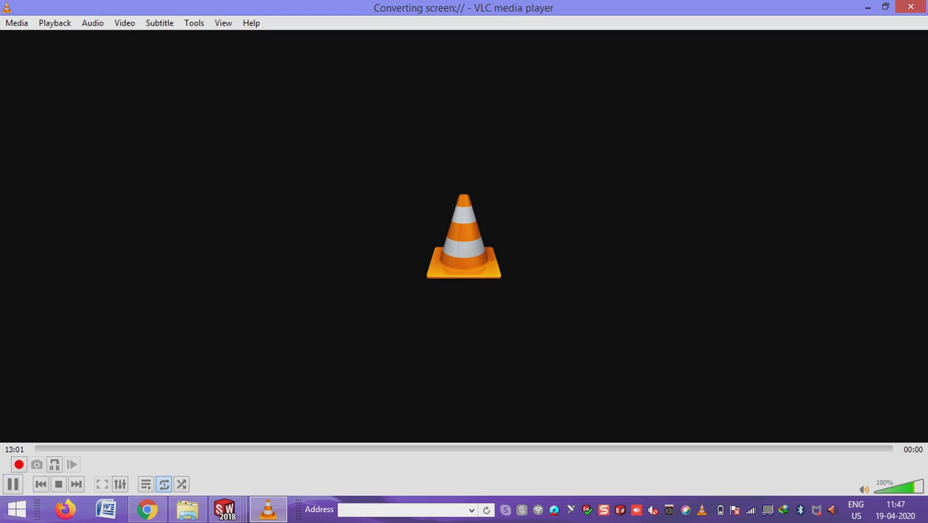
pyautogui.click(16, 23)
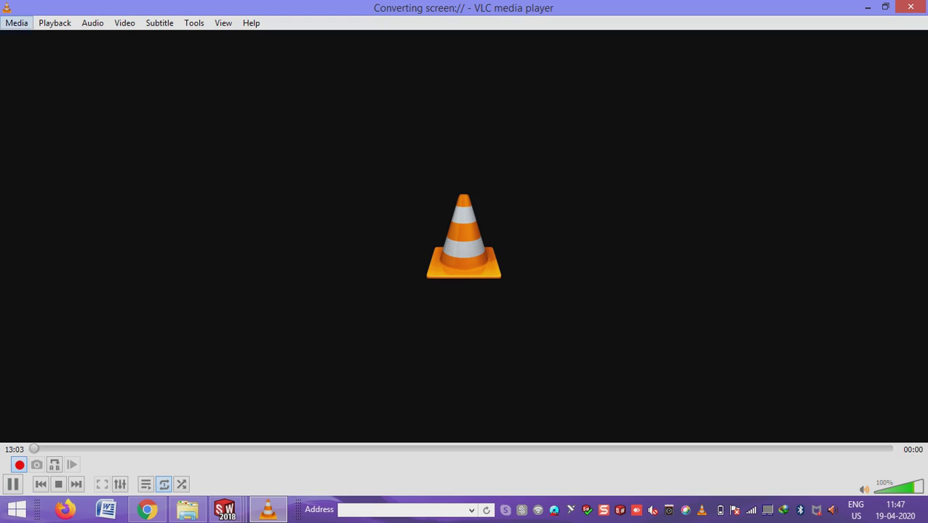